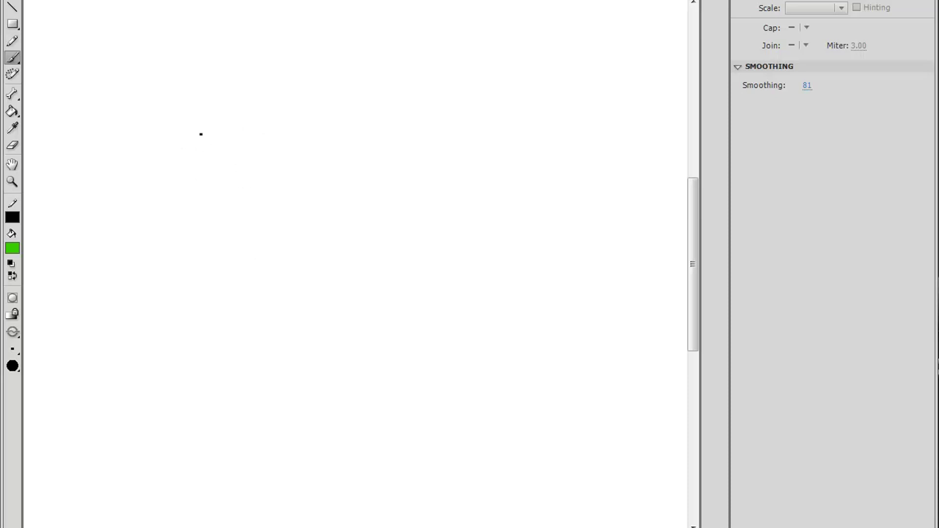
- Paint practice green strokes and a sample word with the brush, then undo them all
mouse_move(209, 139)
mouse_down()
mouse_move(301, 188)
mouse_move(337, 169)
mouse_move(421, 251)
mouse_up()
mouse_move(327, 102)
mouse_down()
mouse_move(398, 121)
mouse_move(491, 218)
mouse_up()
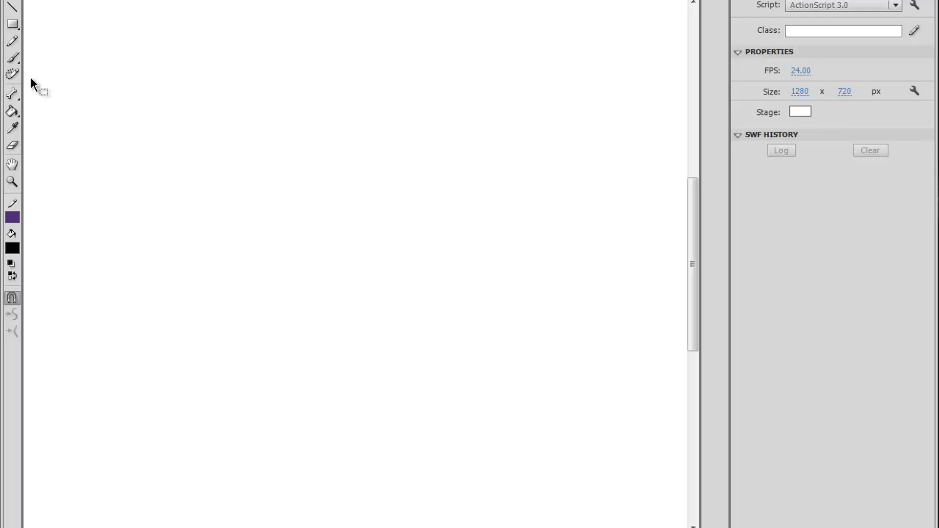
click(17, 60)
mouse_move(214, 116)
mouse_down()
mouse_move(215, 233)
mouse_move(262, 205)
mouse_up()
mouse_move(273, 149)
mouse_down()
mouse_move(277, 202)
mouse_move(306, 152)
mouse_up()
drag(313, 226, 351, 199)
mouse_move(344, 159)
mouse_down()
mouse_move(428, 151)
mouse_move(640, 217)
mouse_up()
key(ctrl+z)
key(ctrl+z)
key(ctrl+z)
key(ctrl+z)
key(ctrl+z)
key(ctrl+z)
key(ctrl+z)
key(ctrl+z)
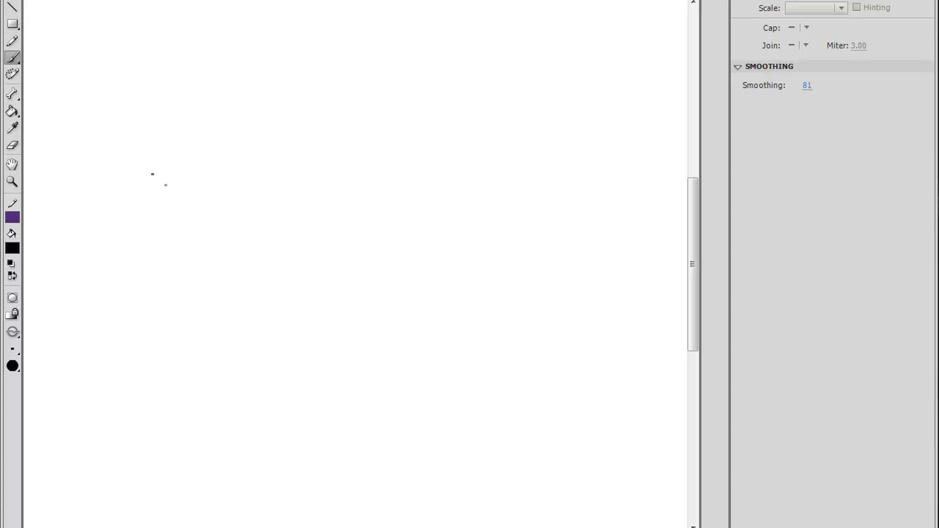
- Brush-write the word 'Flash' in green handwriting on the stage
drag(98, 43, 113, 114)
mouse_move(94, 62)
mouse_down()
mouse_move(138, 47)
mouse_move(145, 118)
mouse_up()
mouse_move(186, 79)
mouse_down()
mouse_move(173, 105)
mouse_move(200, 102)
mouse_move(187, 119)
mouse_up()
drag(207, 58, 210, 114)
drag(209, 93, 229, 120)
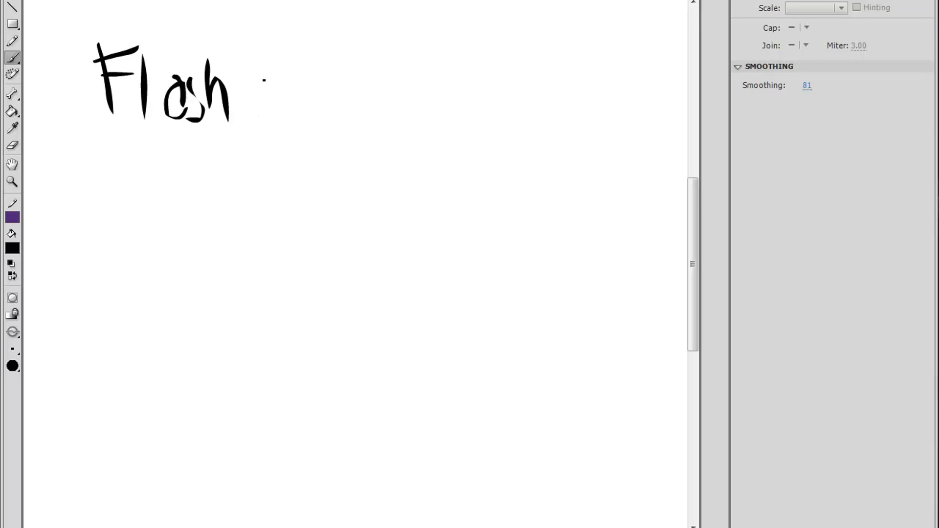
- Brush-write a C and a run of digits and commas after 'Flash', undoing a stray scribble
drag(304, 53, 309, 121)
drag(353, 61, 325, 116)
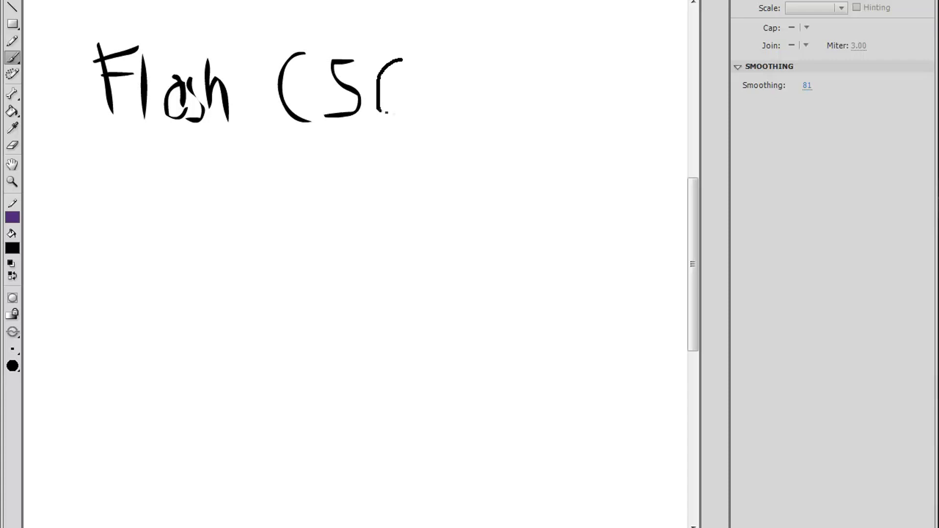
mouse_move(401, 59)
mouse_down()
mouse_move(379, 92)
mouse_move(426, 123)
mouse_up()
mouse_move(463, 69)
mouse_down()
mouse_move(440, 83)
mouse_move(448, 113)
mouse_move(489, 120)
mouse_up()
mouse_move(505, 57)
mouse_down()
mouse_move(531, 89)
mouse_move(537, 116)
mouse_move(555, 123)
mouse_up()
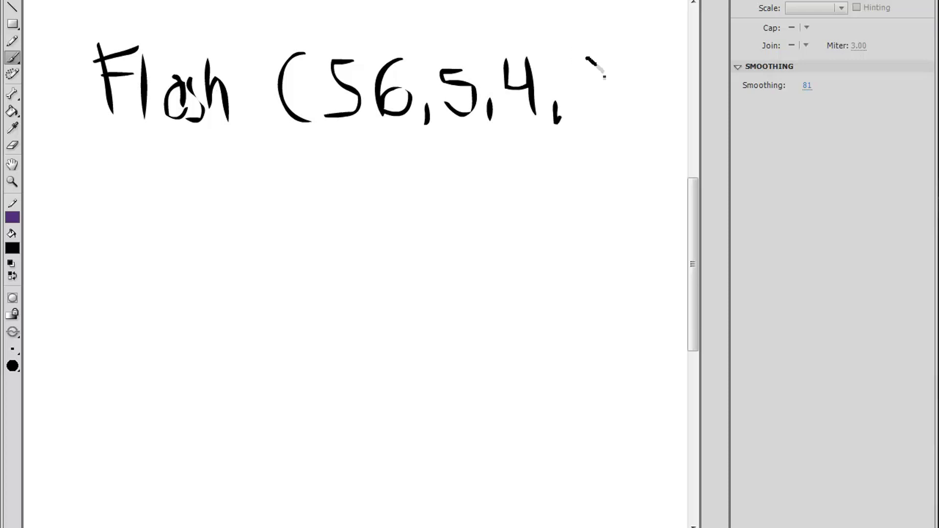
mouse_move(603, 71)
mouse_down()
mouse_move(574, 106)
mouse_move(607, 137)
mouse_up()
mouse_move(645, 181)
mouse_down()
mouse_move(68, 120)
mouse_move(665, 29)
mouse_up()
key(ctrl+z)
key(ctrl+z)
key(ctrl+z)
key(ctrl+z)
key(ctrl+z)
key(ctrl+z)
key(ctrl+z)
key(ctrl+z)
key(ctrl+z)
key(ctrl+z)
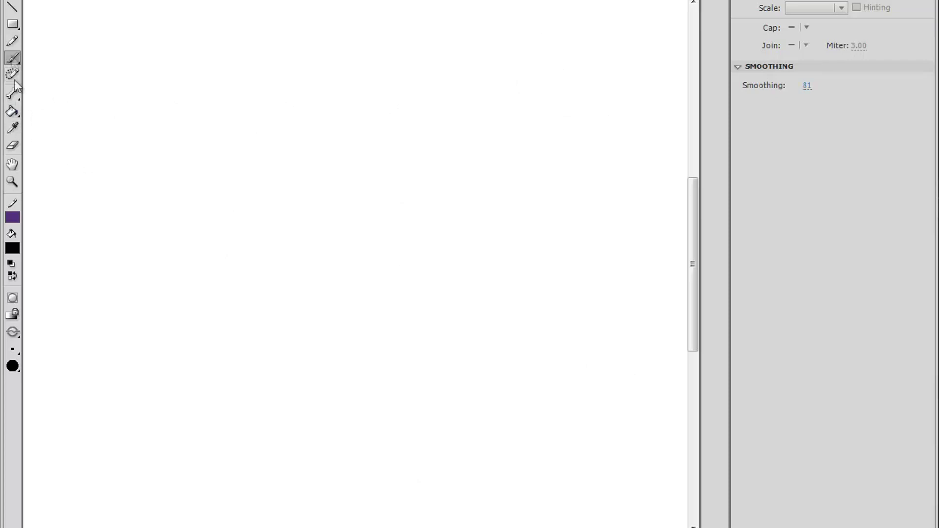
- Set the Line Tool stroke to 6.00 thickness in solid black, then re-dock its properties
click(12, 7)
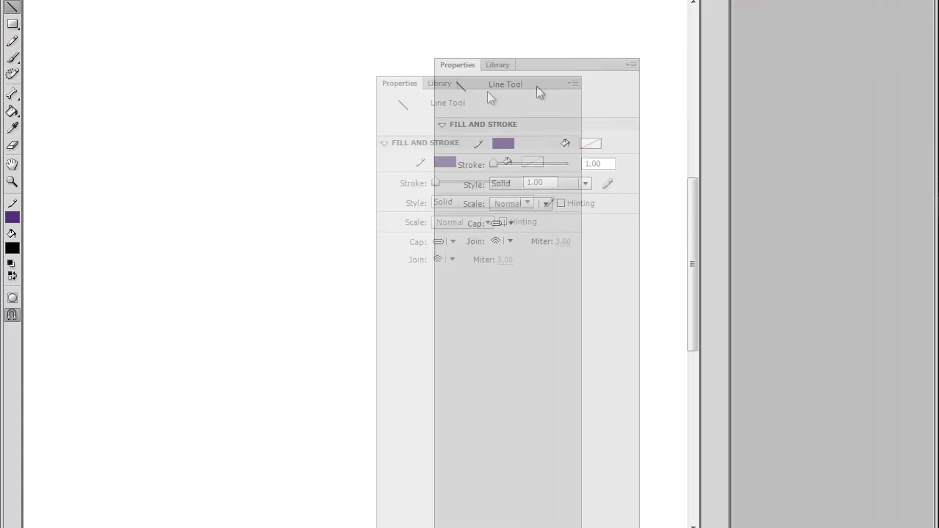
drag(831, 5, 469, 92)
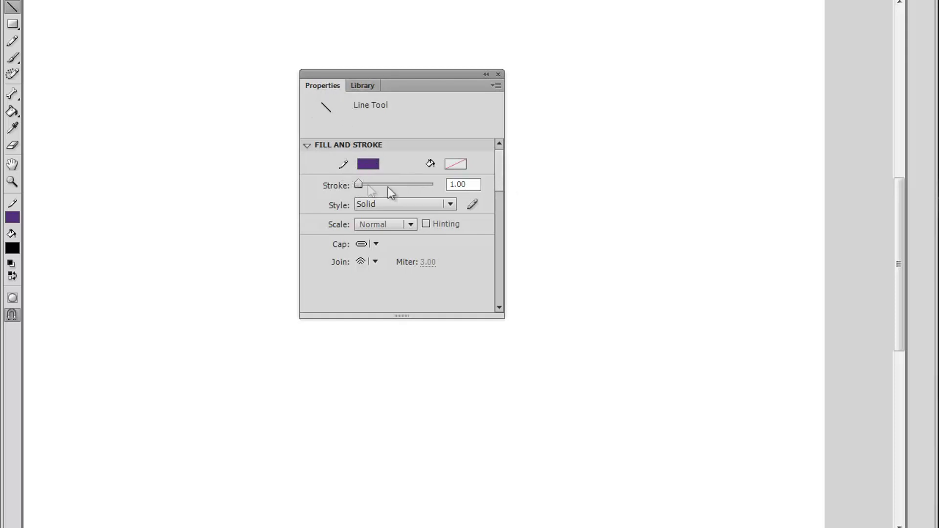
click(473, 183)
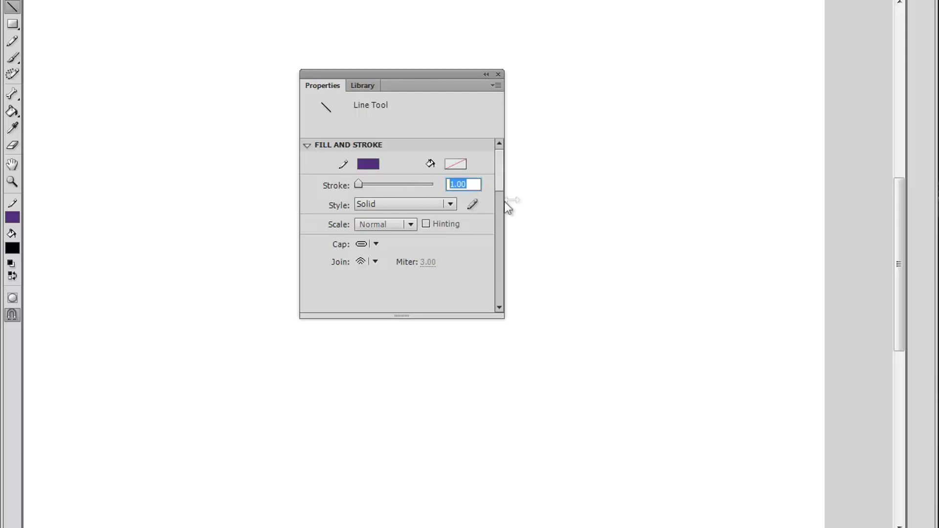
drag(93, 175, 194, 103)
key(ctrl+z)
click(465, 184)
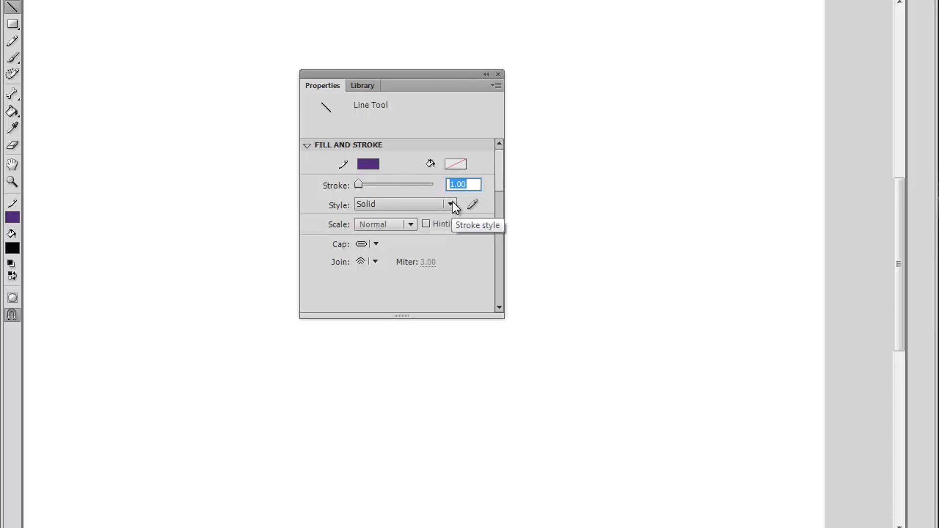
text(6)
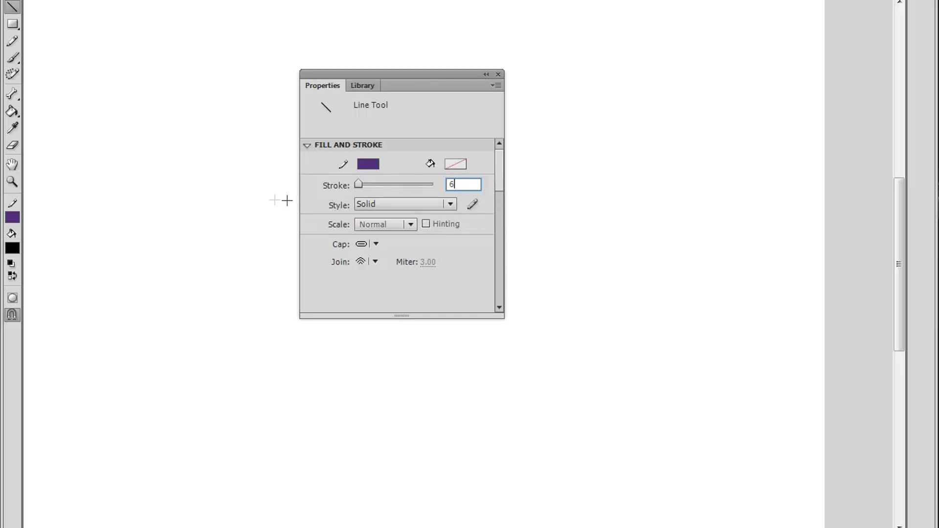
click(380, 166)
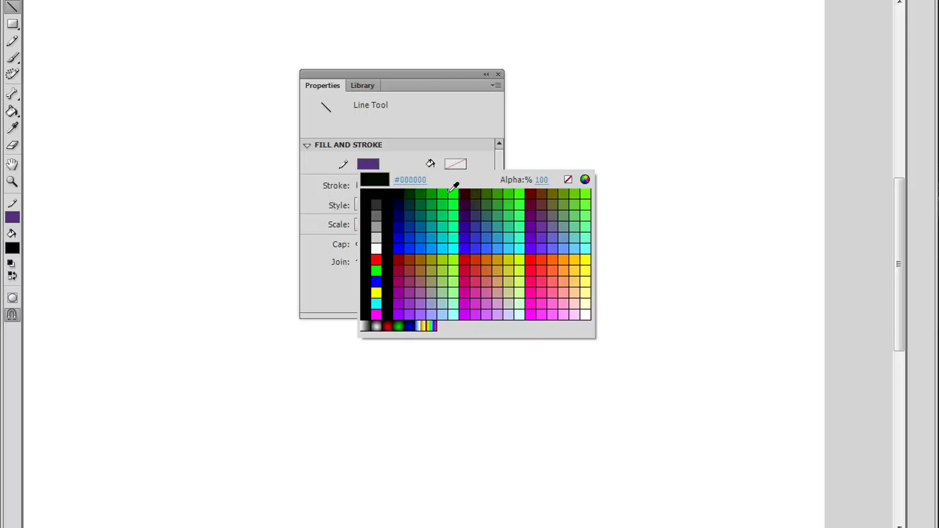
click(385, 194)
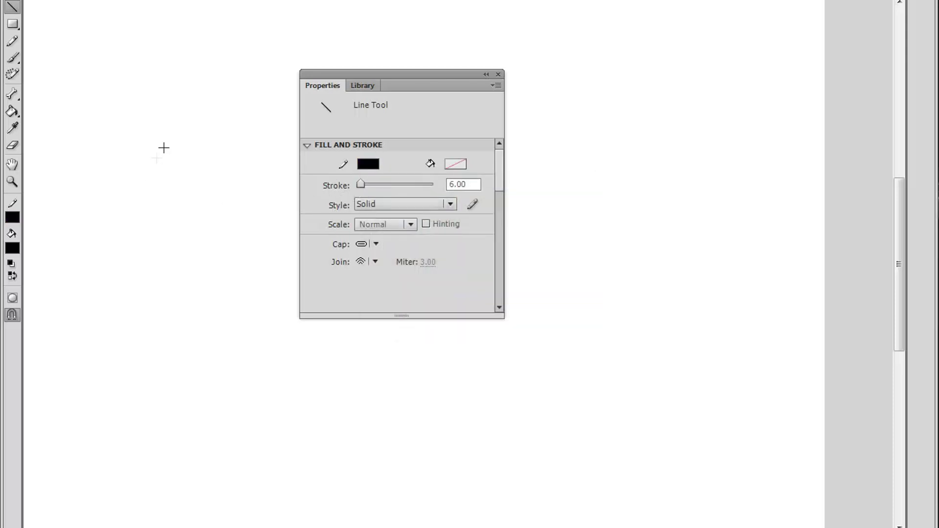
mouse_move(422, 74)
mouse_down()
mouse_move(932, 34)
mouse_move(919, 44)
mouse_up()
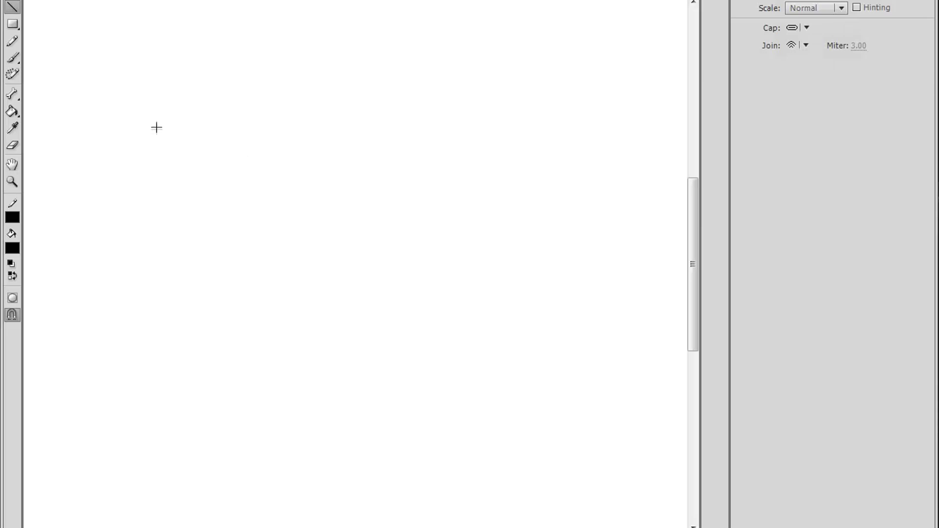
- Draw thick black lines forming a left face and a larger right face of a box
drag(153, 112, 164, 233)
mouse_move(164, 233)
mouse_down()
mouse_move(253, 266)
mouse_move(238, 91)
mouse_move(154, 110)
mouse_up()
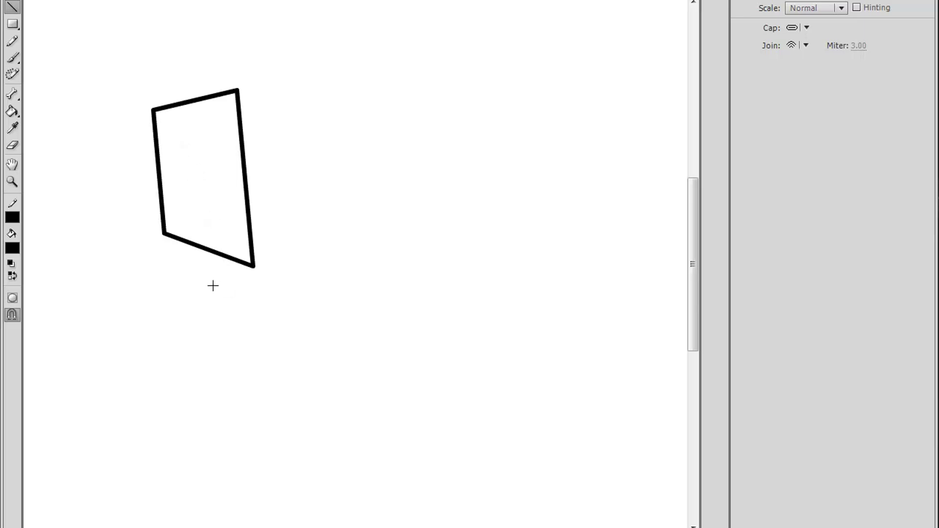
mouse_move(254, 267)
mouse_down()
mouse_move(424, 228)
mouse_move(405, 66)
mouse_move(238, 90)
mouse_up()
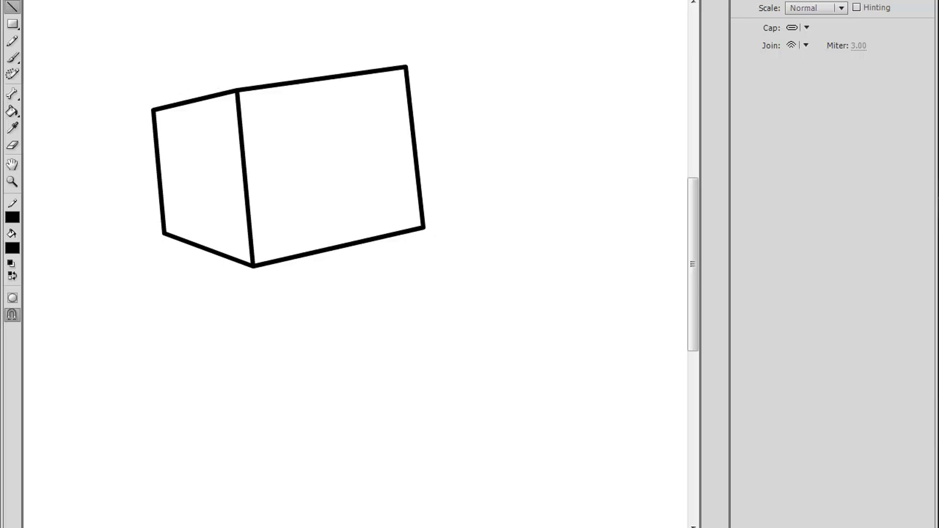
- Drag each box corner with the Selection Tool to straighten the edges into a neat cube
key(v)
drag(406, 67, 395, 104)
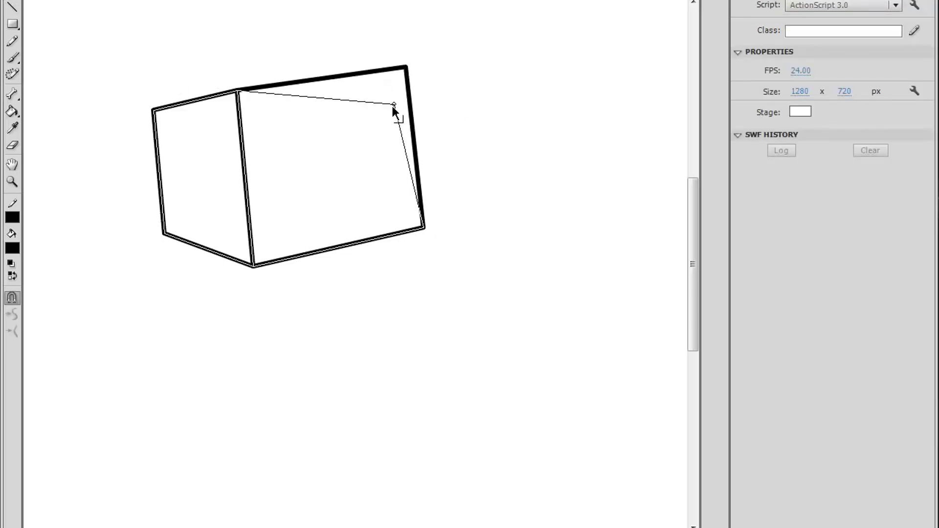
drag(424, 228, 409, 237)
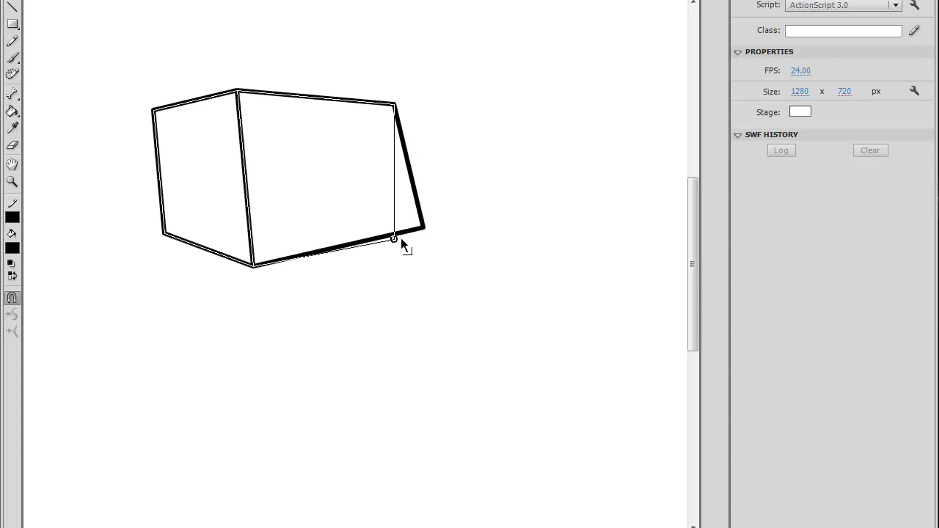
drag(165, 234, 186, 242)
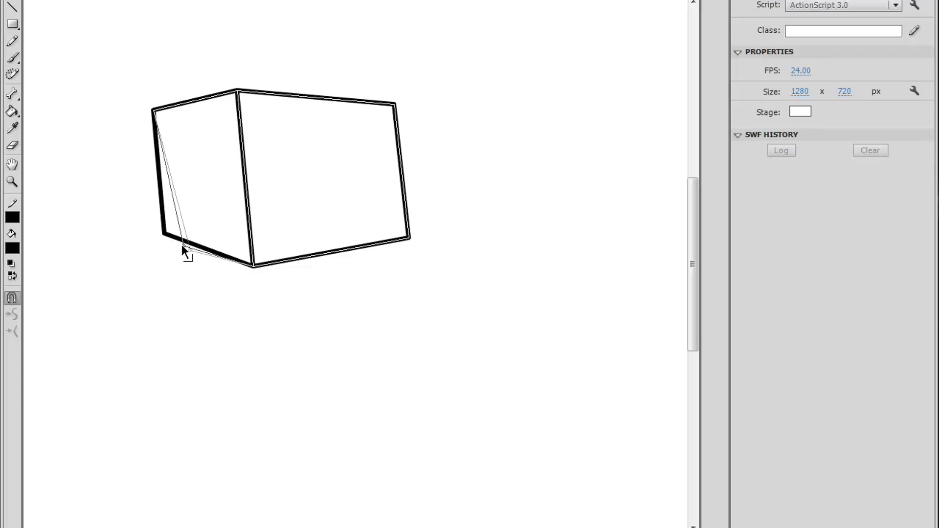
drag(157, 113, 173, 118)
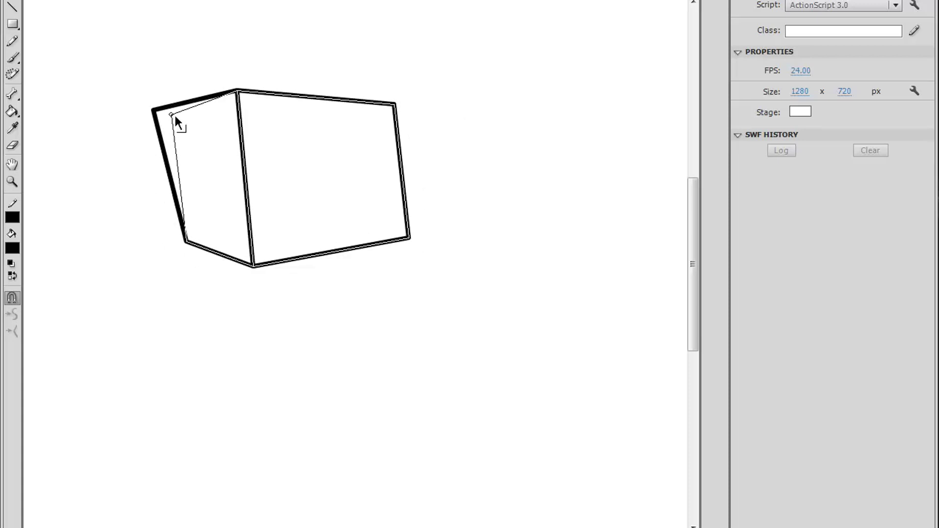
drag(260, 266, 260, 274)
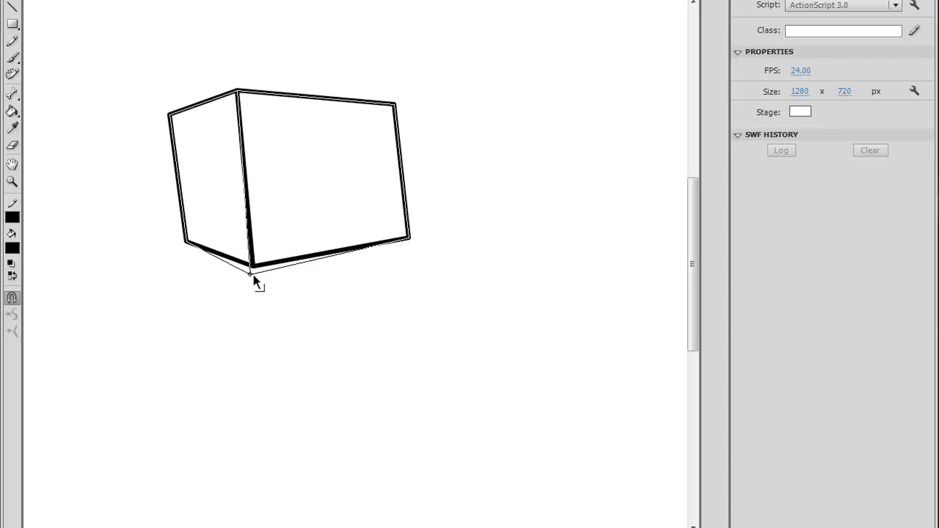
drag(409, 240, 395, 242)
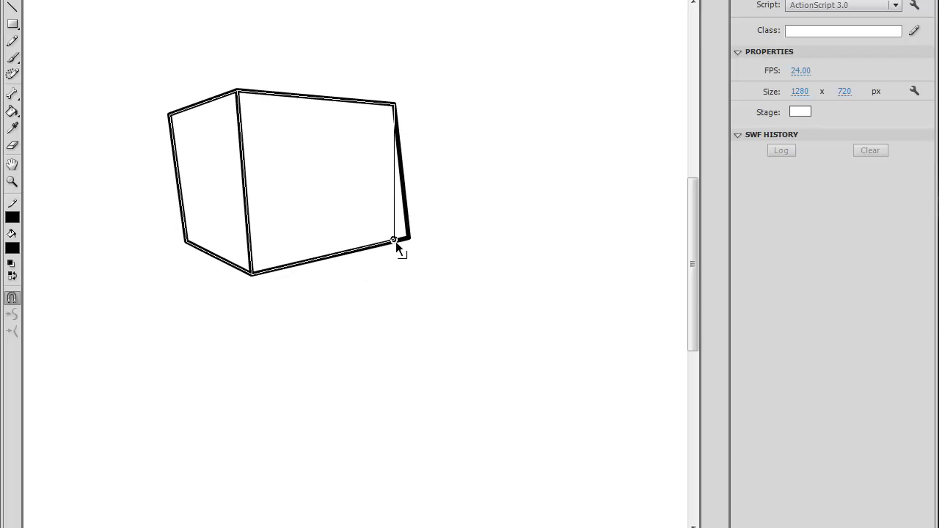
drag(395, 104, 385, 99)
drag(169, 114, 175, 123)
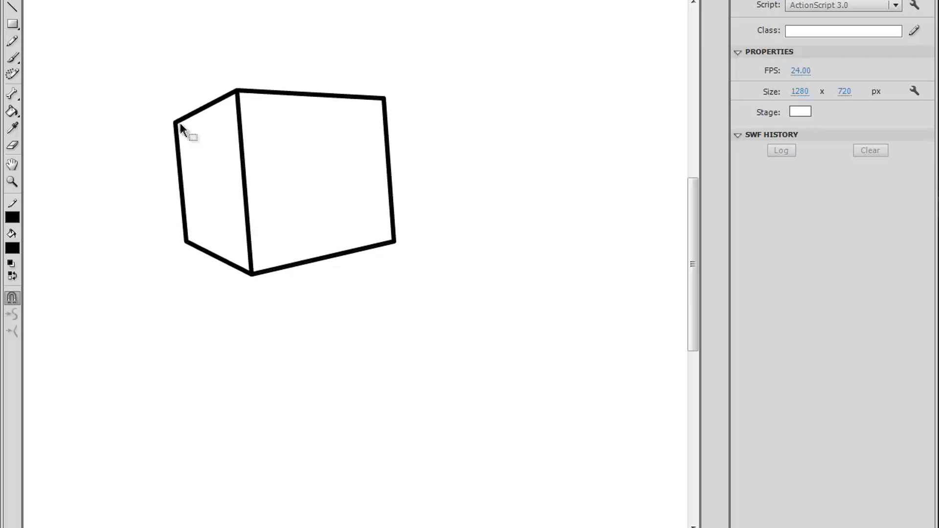
- Brush-paint an arrow pointing at the cube
click(13, 57)
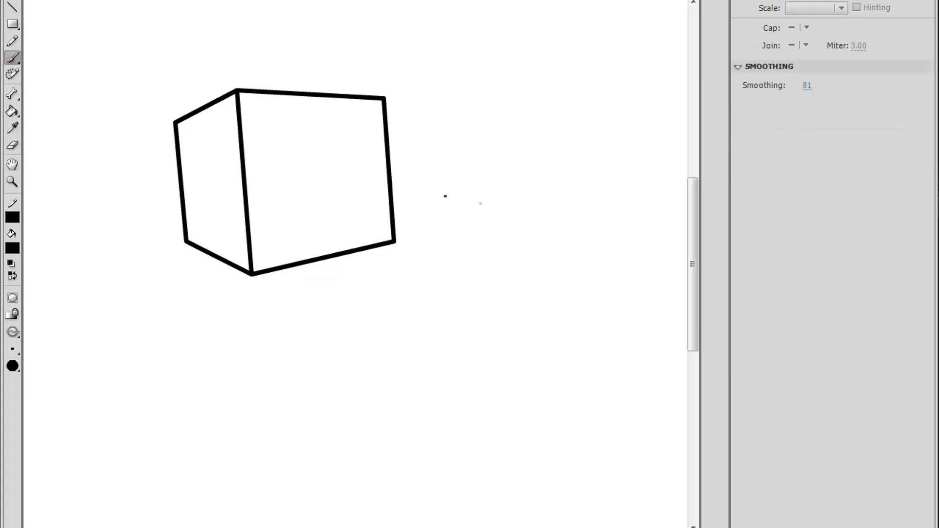
mouse_move(632, 247)
mouse_down()
mouse_move(455, 202)
mouse_move(432, 187)
mouse_move(449, 216)
mouse_up()
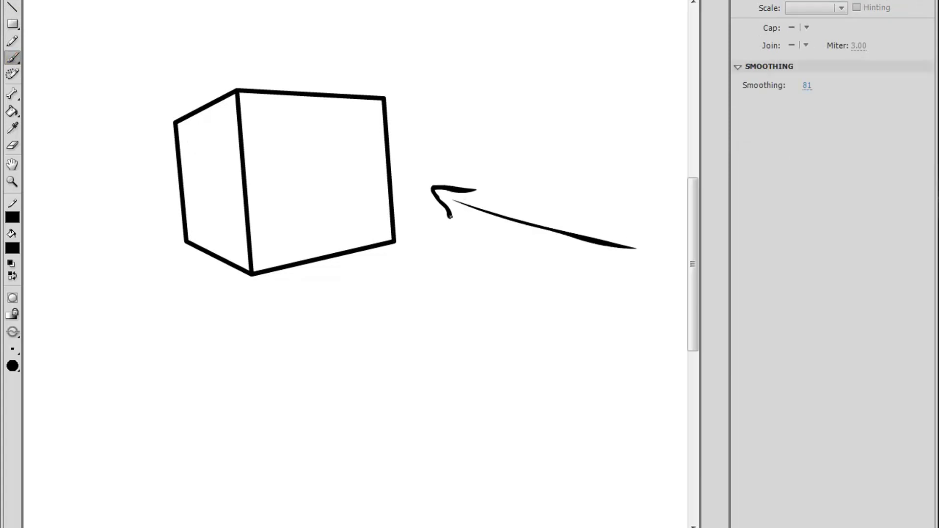
drag(344, 169, 565, 225)
mouse_move(559, 232)
mouse_down()
mouse_move(600, 229)
mouse_move(570, 205)
mouse_up()
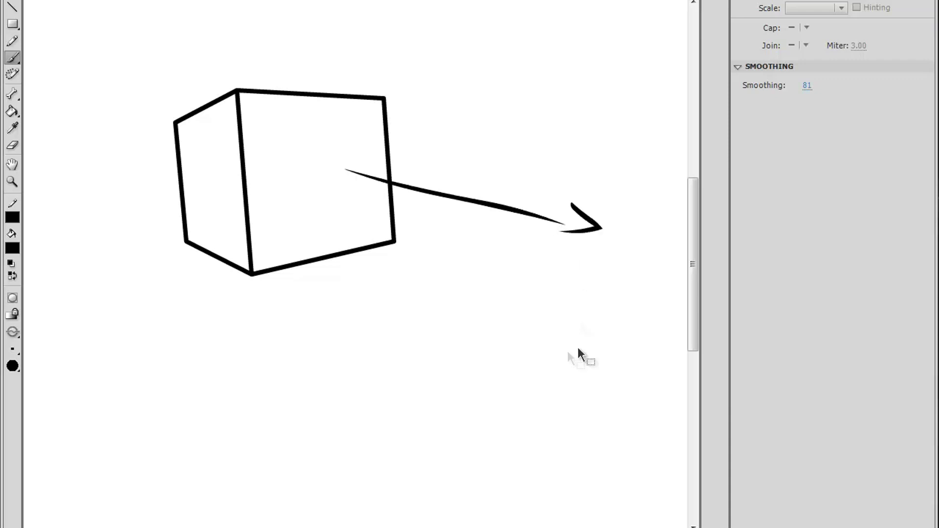
- Draw a horizontal line across the cube's front face, undoing the extra trial lines
click(12, 7)
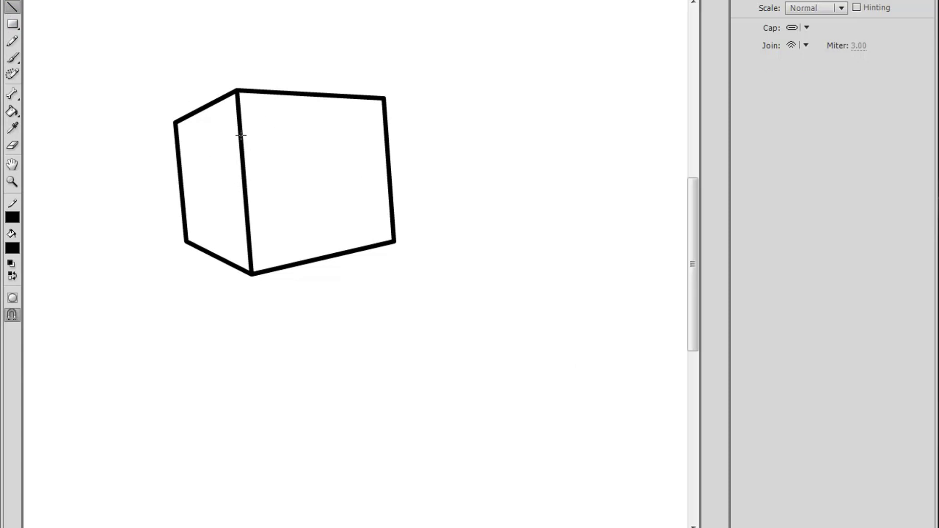
drag(242, 136, 510, 125)
key(v)
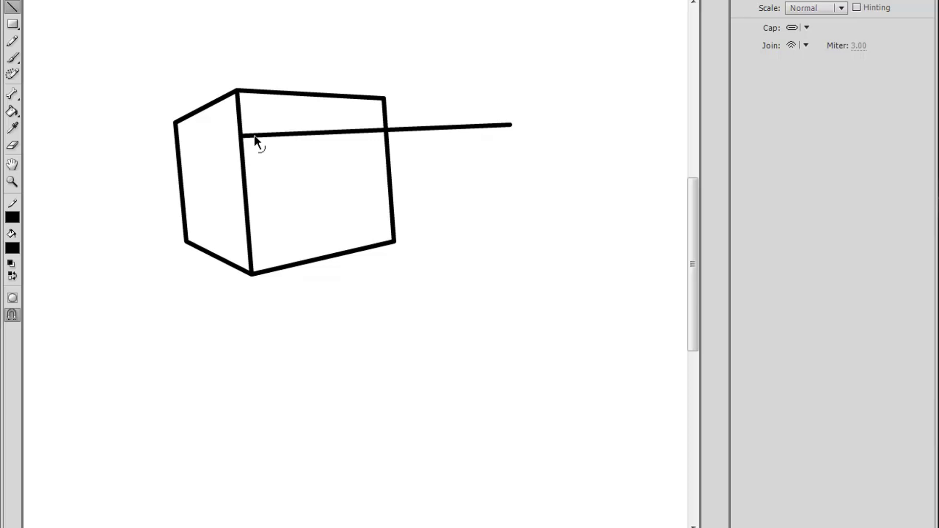
drag(240, 143, 481, 143)
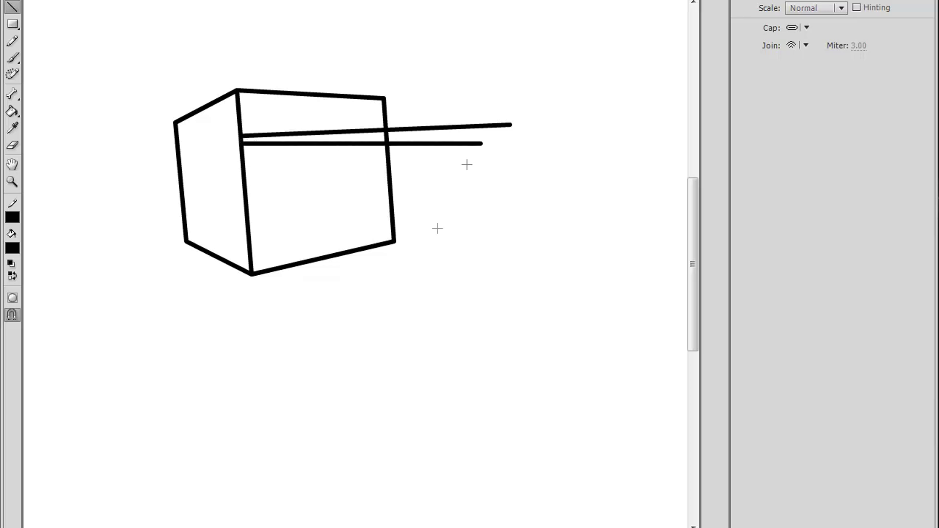
key(ctrl+z)
drag(252, 275, 518, 210)
key(ctrl+z)
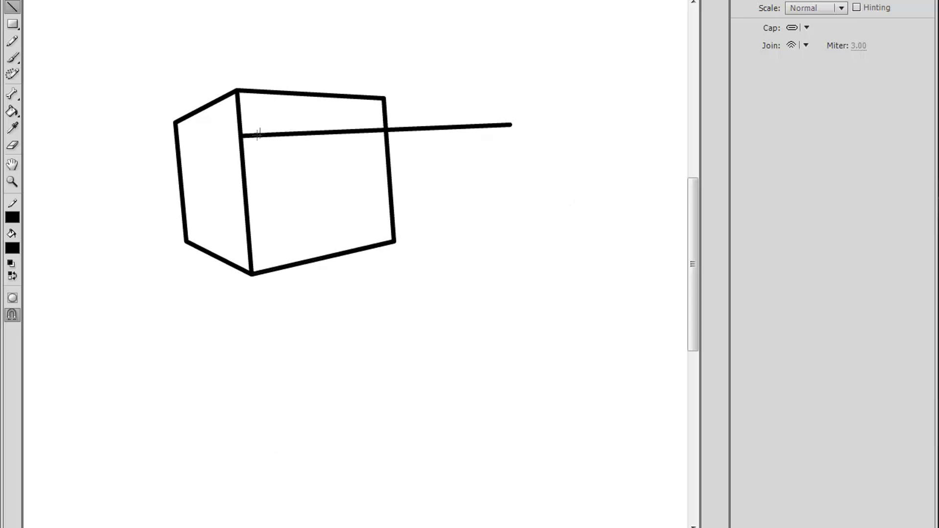
- Delete the part of the horizontal line overhanging past the cube's right edge
key(v)
click(403, 130)
key(Delete)
click(12, 7)
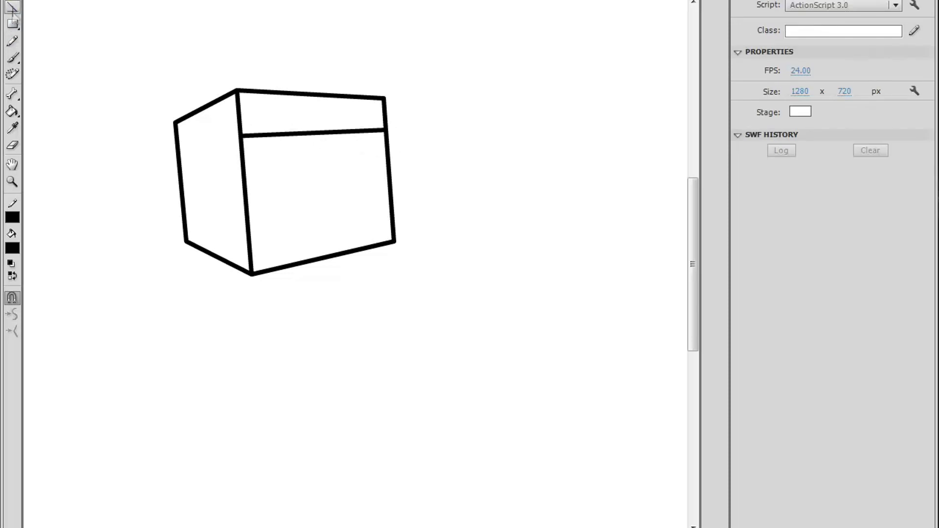
- Draw two vertical guide lines down from the cube's top edge plus a horizontal guide
drag(258, 91, 279, 327)
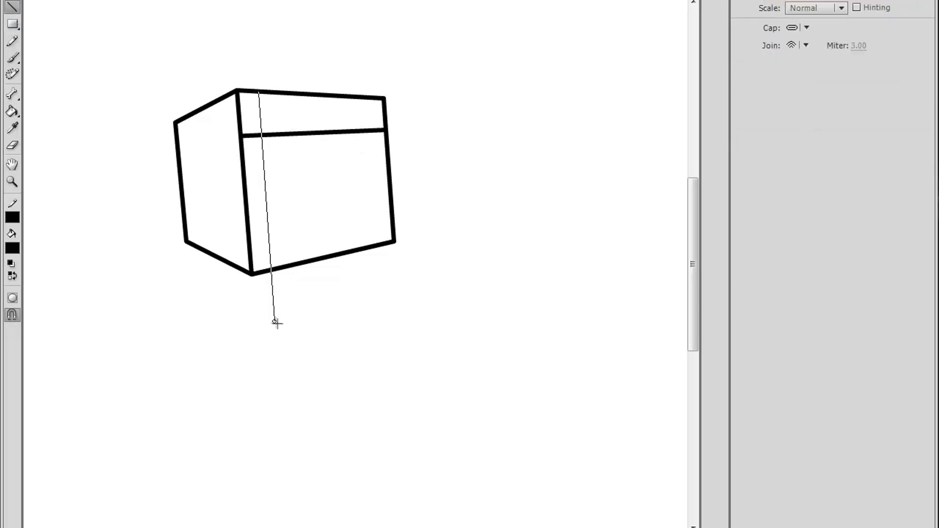
drag(366, 97, 382, 317)
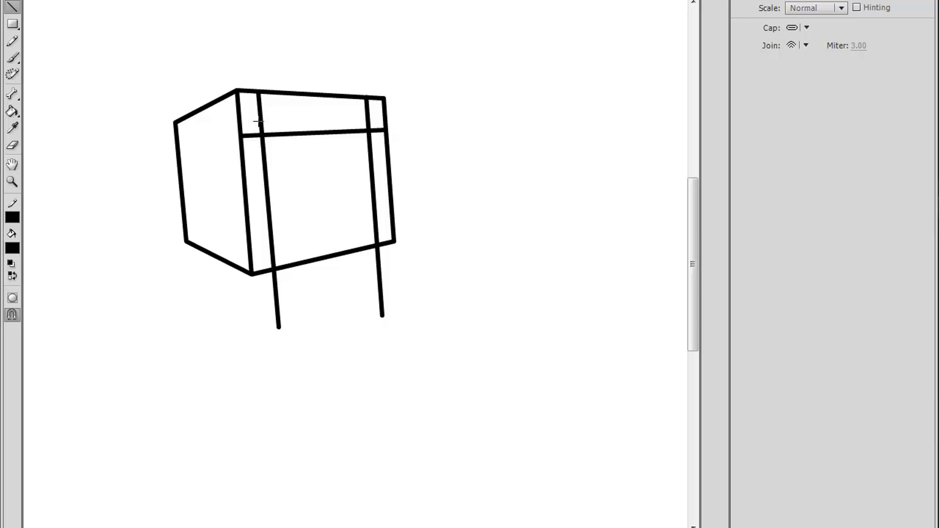
drag(239, 118, 260, 124)
mouse_move(249, 121)
mouse_down()
mouse_move(248, 129)
mouse_move(559, 115)
mouse_up()
- Delete the stray left-hand guide pieces to start the notched hairline
key(v)
click(251, 123)
key(Delete)
key(Delete)
click(275, 134)
key(Delete)
click(266, 168)
- Delete the remaining right-side guide segments, then zoom in on the cube
key(Delete)
click(371, 155)
key(Delete)
click(375, 117)
key(Delete)
click(418, 118)
key(Delete)
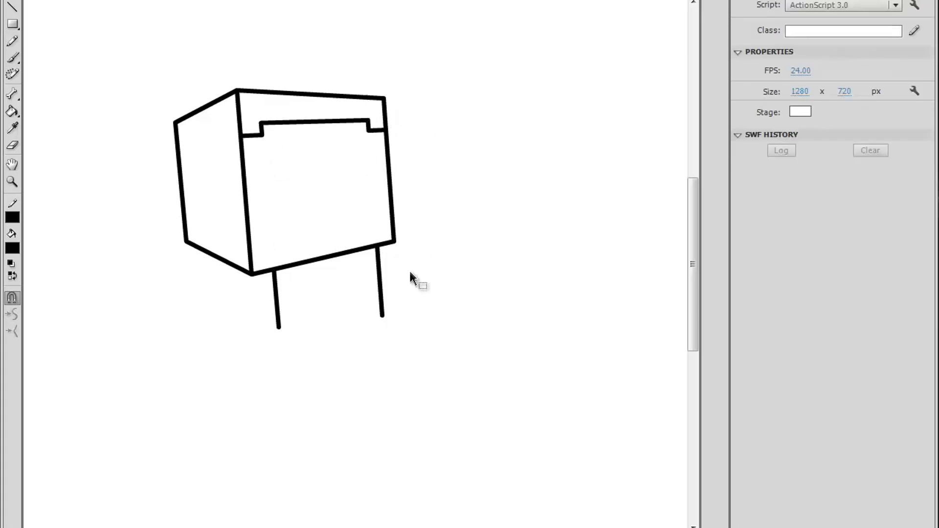
click(381, 306)
key(Delete)
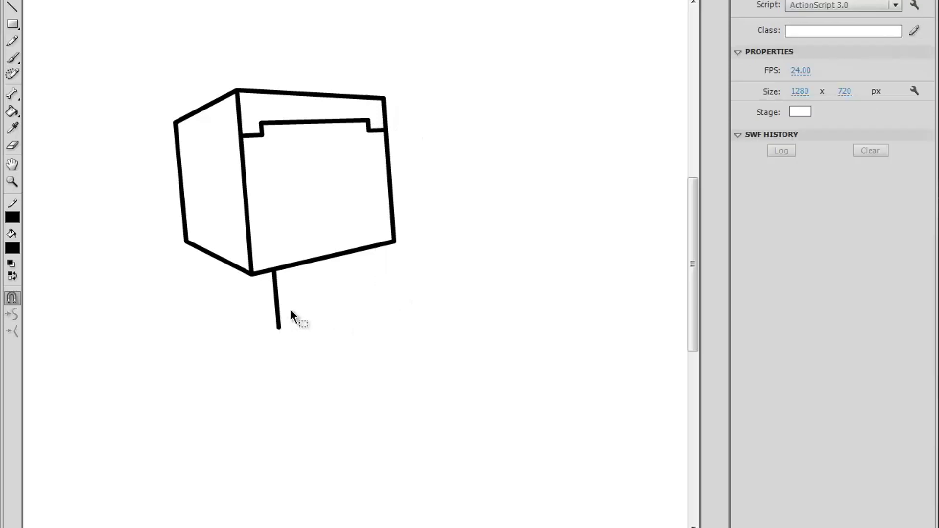
key(Delete)
click(12, 182)
click(219, 131)
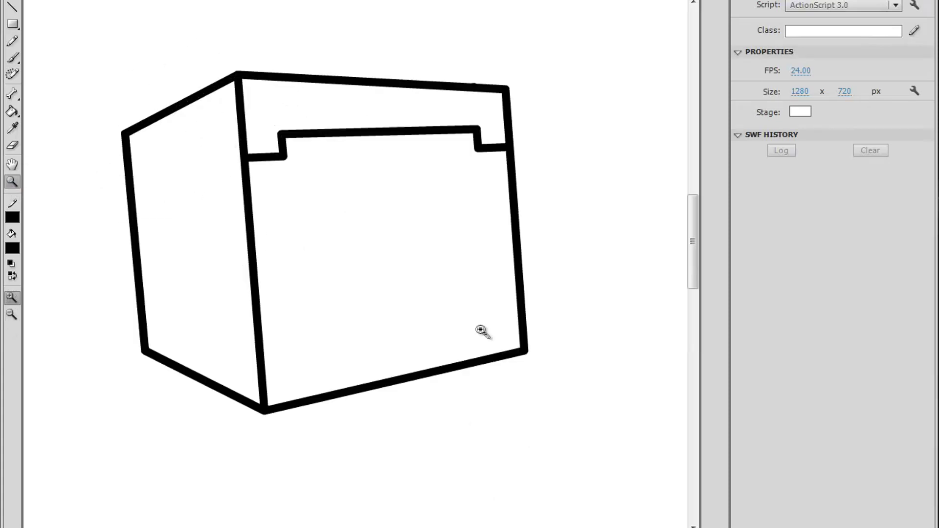
- Draw several horizontal guide lines across the cube's left side face
click(12, 8)
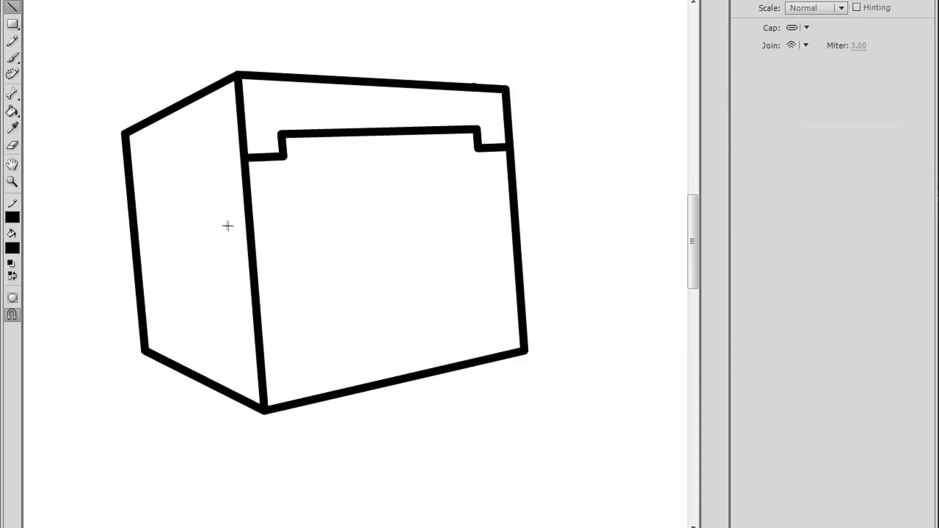
drag(246, 232, 88, 296)
mouse_move(160, 199)
mouse_down()
mouse_move(174, 302)
mouse_move(156, 218)
mouse_up()
drag(250, 230, 58, 250)
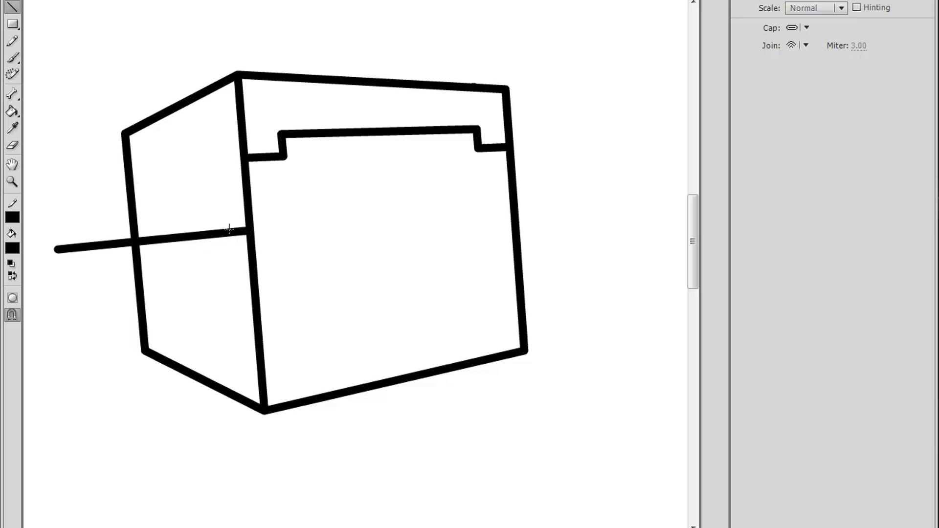
drag(244, 196, 57, 226)
drag(56, 226, 56, 226)
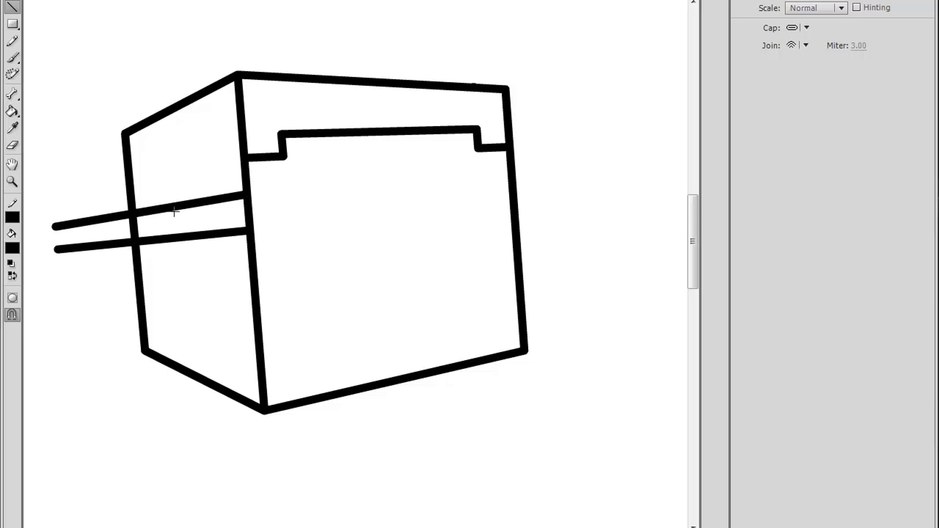
drag(254, 303, 59, 276)
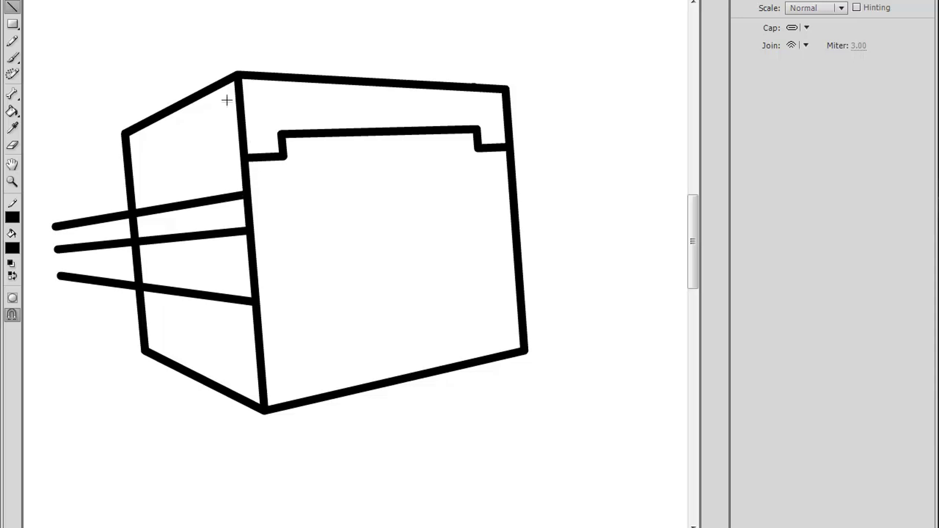
- Add two vertical guide lines down the side face, undoing an extra horizontal line
drag(234, 77, 149, 154)
drag(239, 123, 29, 161)
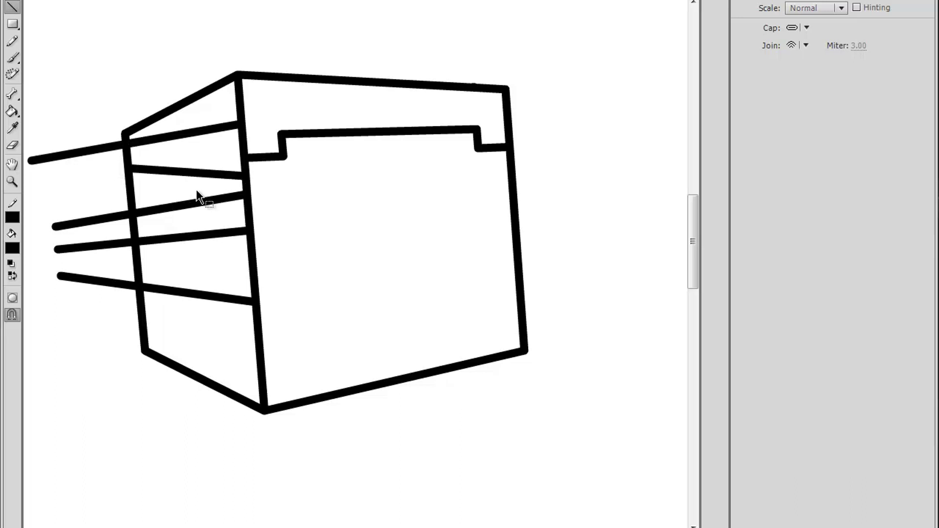
key(ctrl+z)
drag(172, 208, 185, 356)
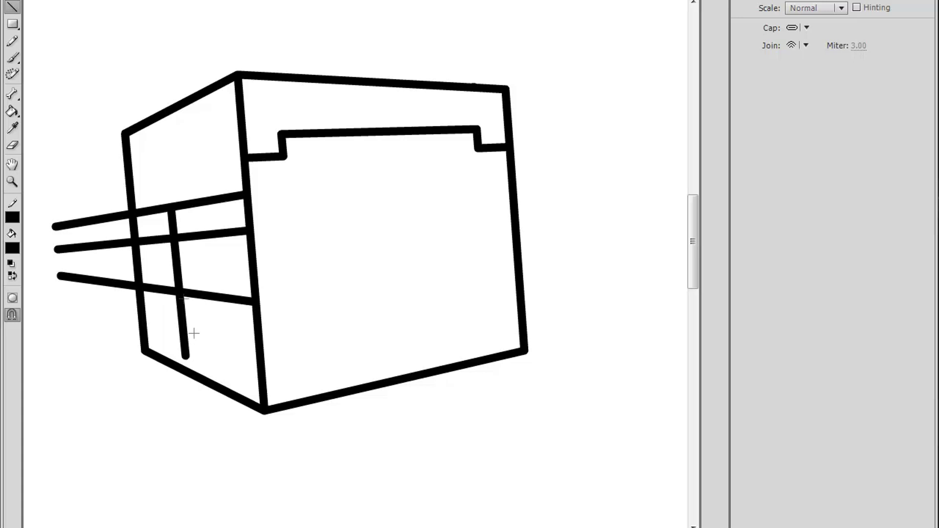
drag(223, 199, 238, 339)
drag(238, 339, 237, 360)
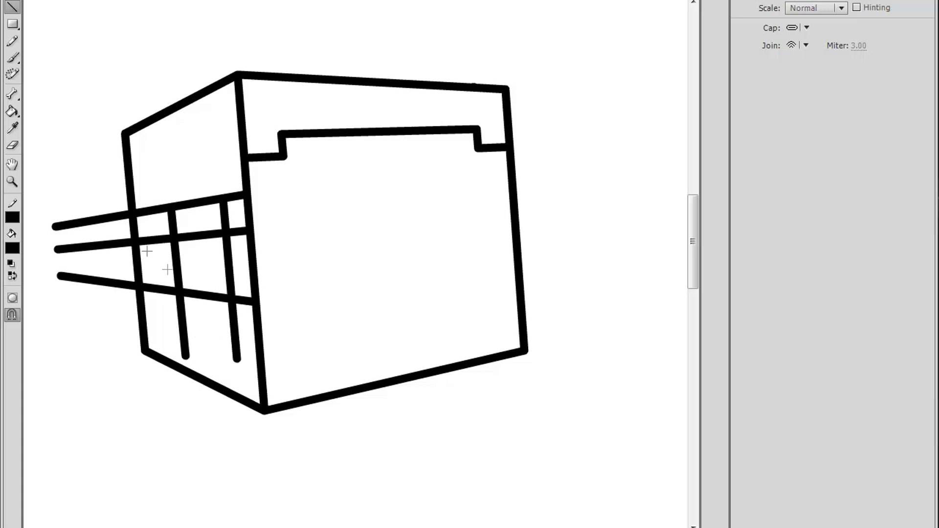
- Delete the unwanted grid segments and left-hand stubs on the side face
key(v)
click(207, 235)
key(Delete)
click(233, 198)
key(Delete)
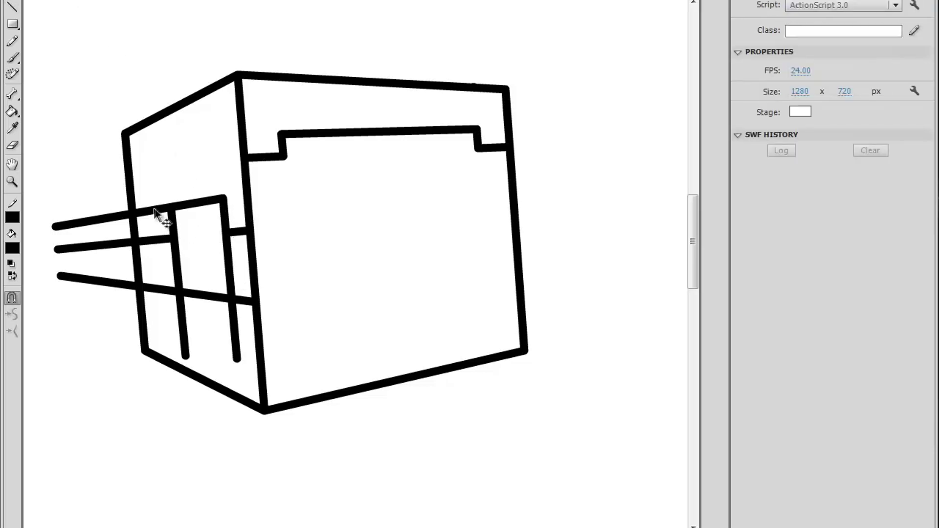
click(157, 240)
key(Delete)
click(98, 220)
key(Delete)
click(100, 246)
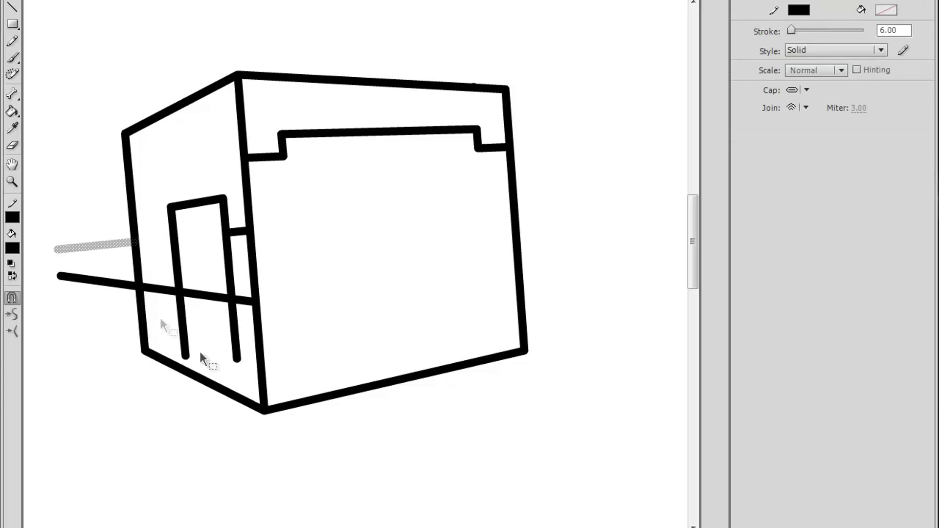
key(Delete)
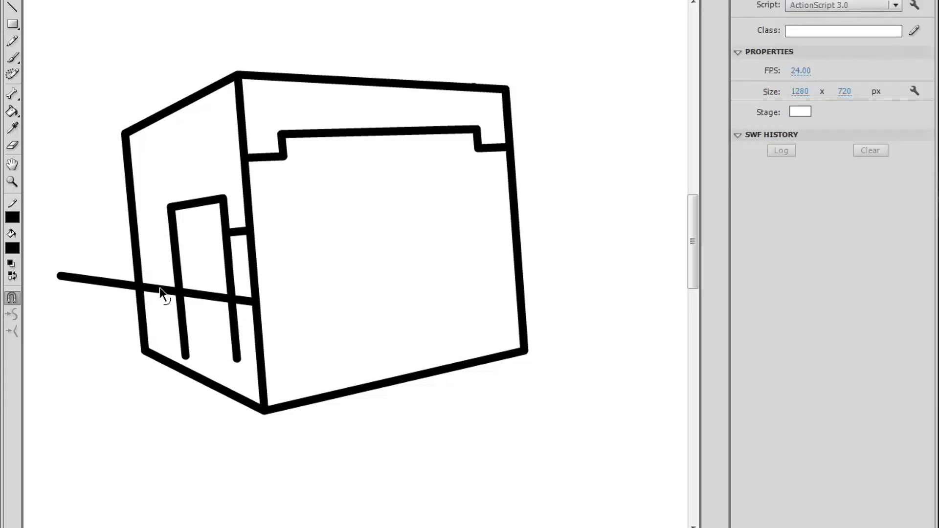
- Delete the lower pieces of both verticals and a leftover horizontal piece
click(233, 282)
key(Delete)
click(232, 336)
key(Delete)
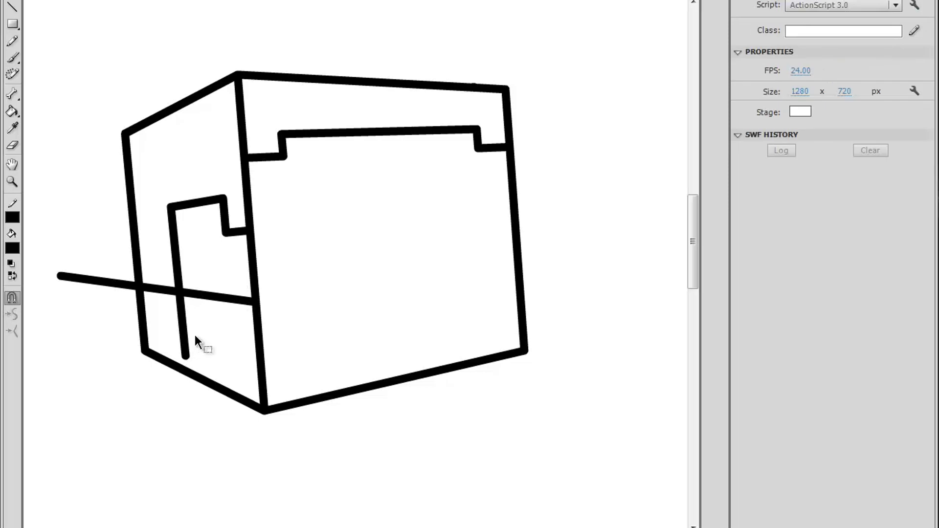
click(186, 334)
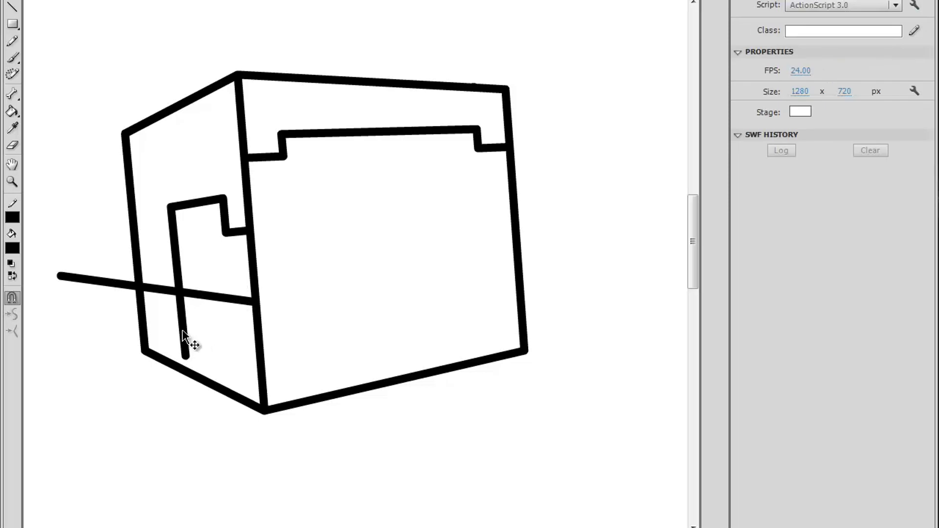
key(Delete)
click(153, 295)
key(Delete)
key(Delete)
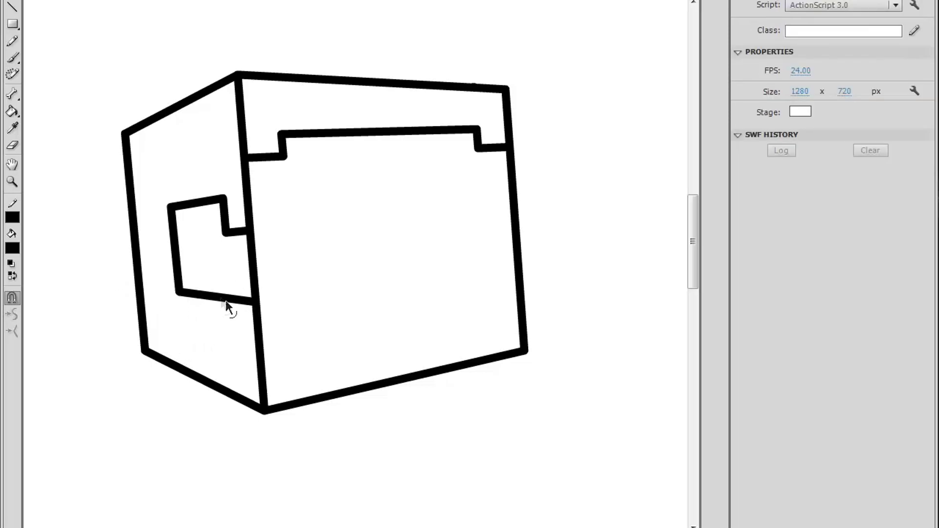
- Draw new guide lines down and across the lower side face for the next step
click(12, 6)
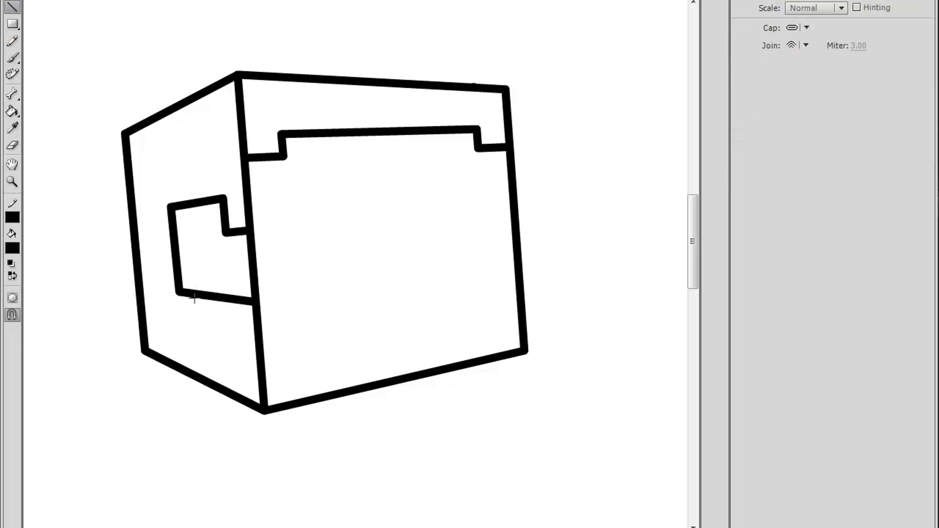
drag(201, 293, 215, 484)
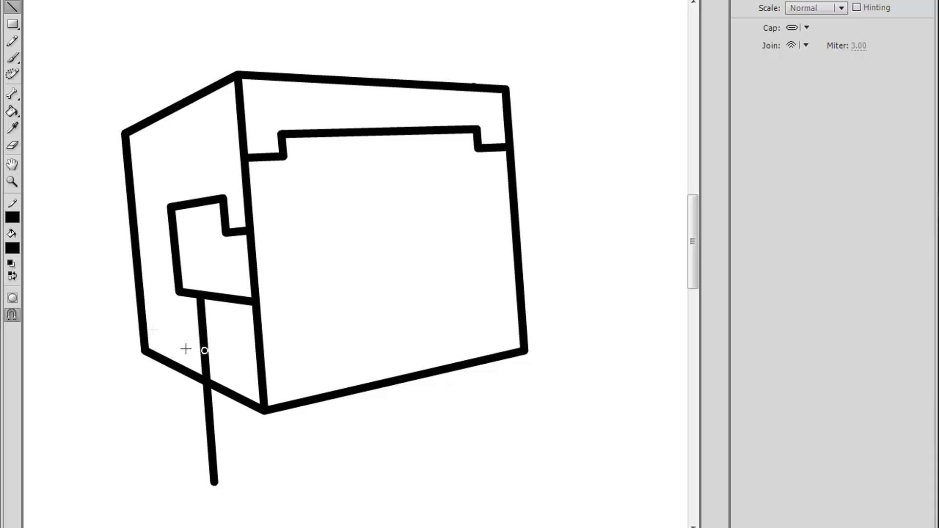
drag(201, 351, 113, 308)
mouse_move(173, 337)
mouse_down()
mouse_move(182, 433)
mouse_move(174, 440)
mouse_up()
- Delete the stub left of the cube edge and the lower left leg segment
key(v)
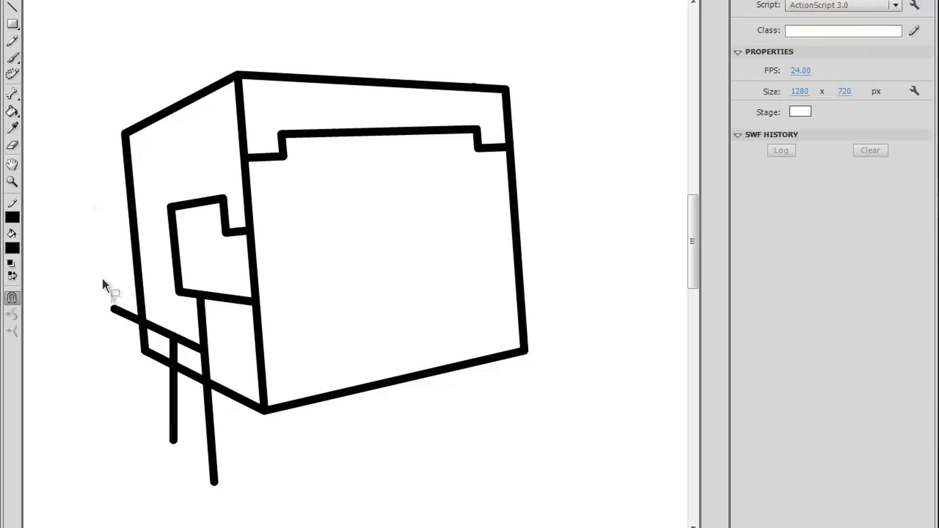
click(128, 315)
key(Delete)
click(175, 357)
key(Escape)
click(174, 357)
key(Escape)
click(174, 359)
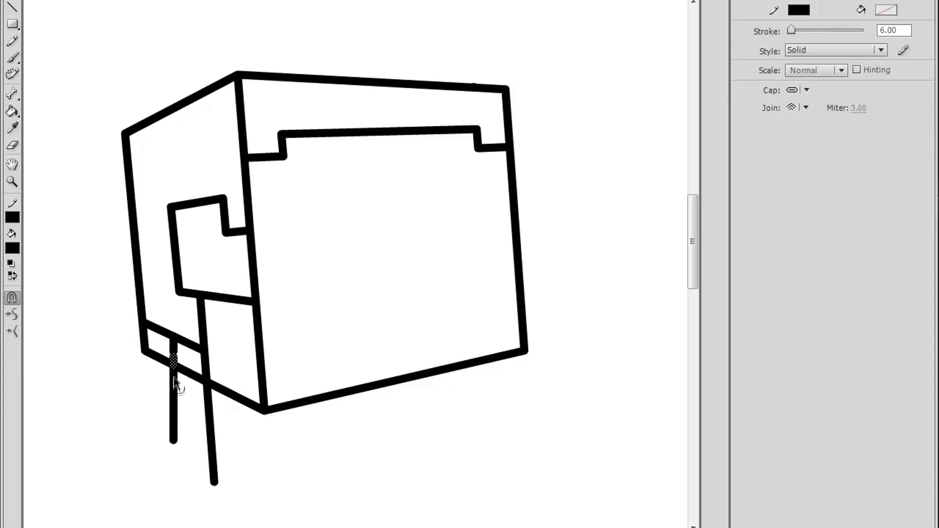
key(Delete)
drag(176, 356, 182, 481)
- Delete the remaining leg lines and edge pieces to leave the stepped side outline
click(180, 410)
key(Delete)
click(159, 329)
key(Delete)
click(209, 387)
key(Delete)
click(215, 420)
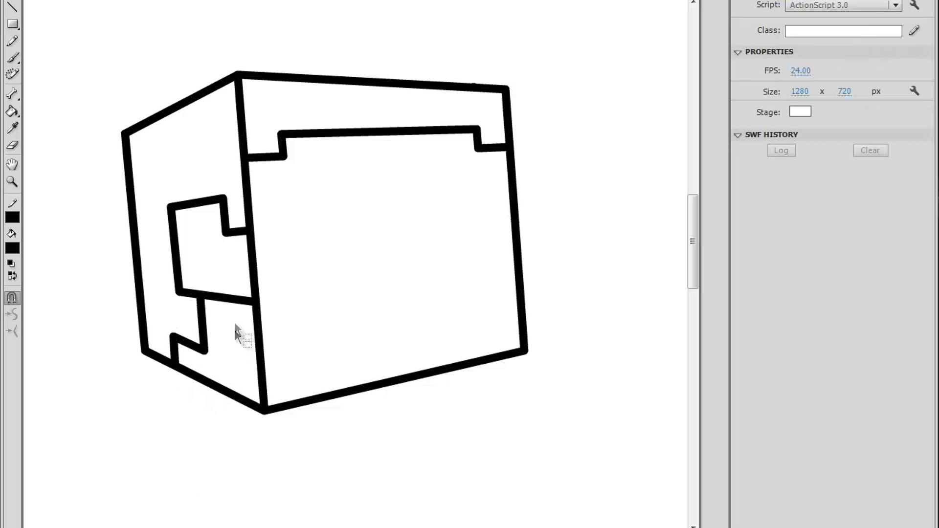
key(Delete)
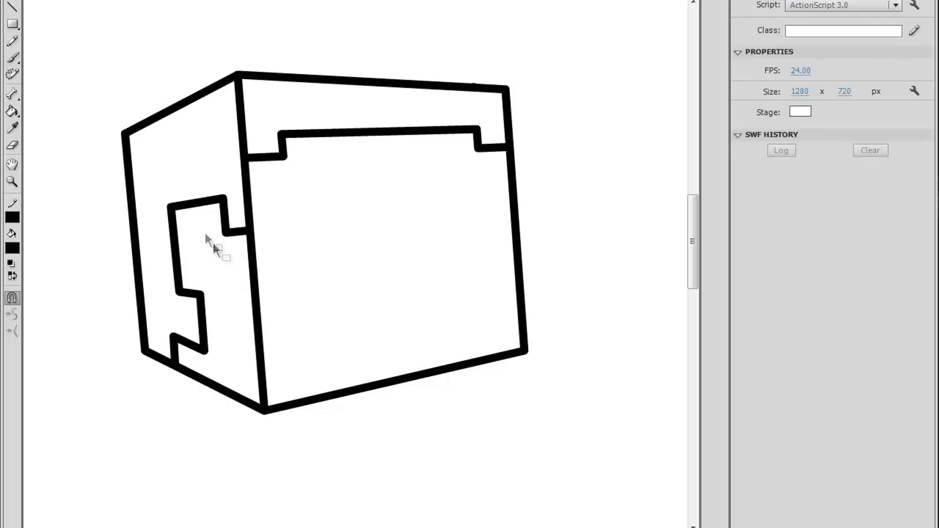
- Try a brush stroke inside the side hair shape, then undo it
click(12, 57)
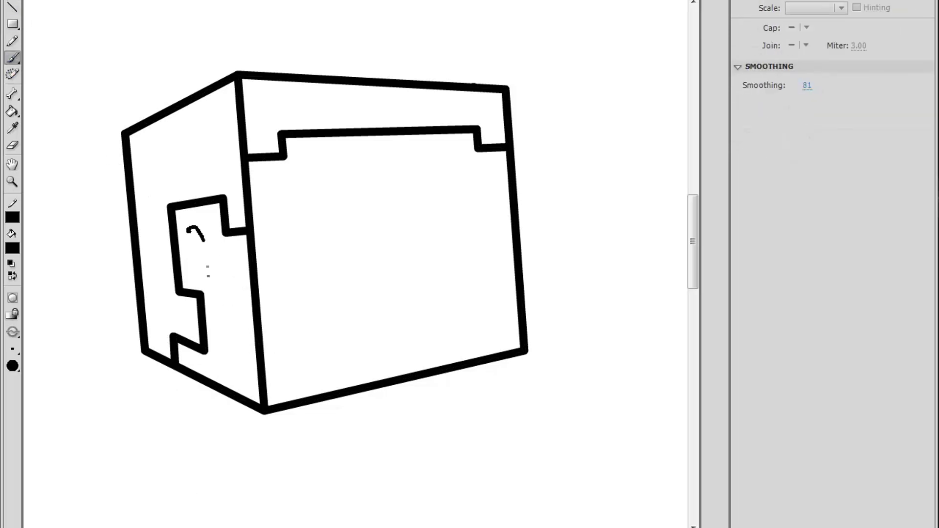
drag(204, 240, 187, 233)
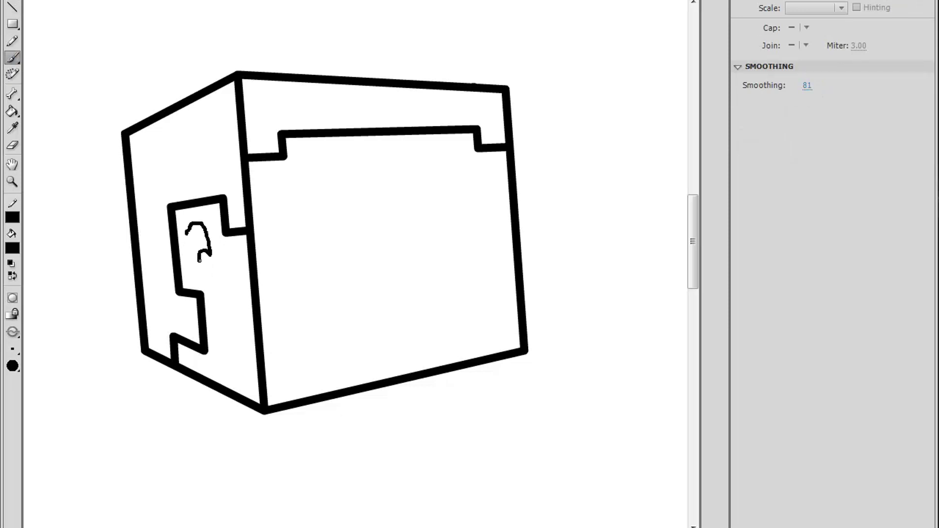
key(ctrl+z)
- Delete all stepped hairline segments from the cube's front face
click(12, 7)
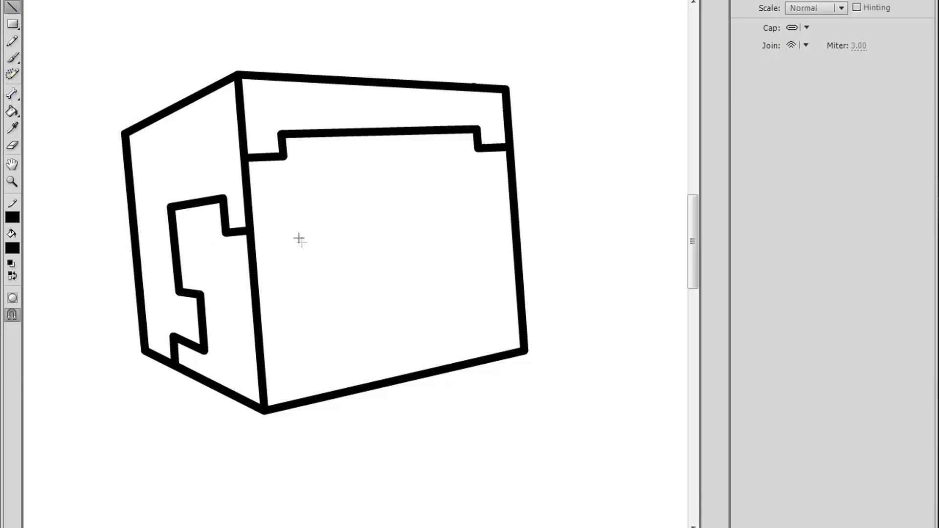
click(407, 130)
key(Delete)
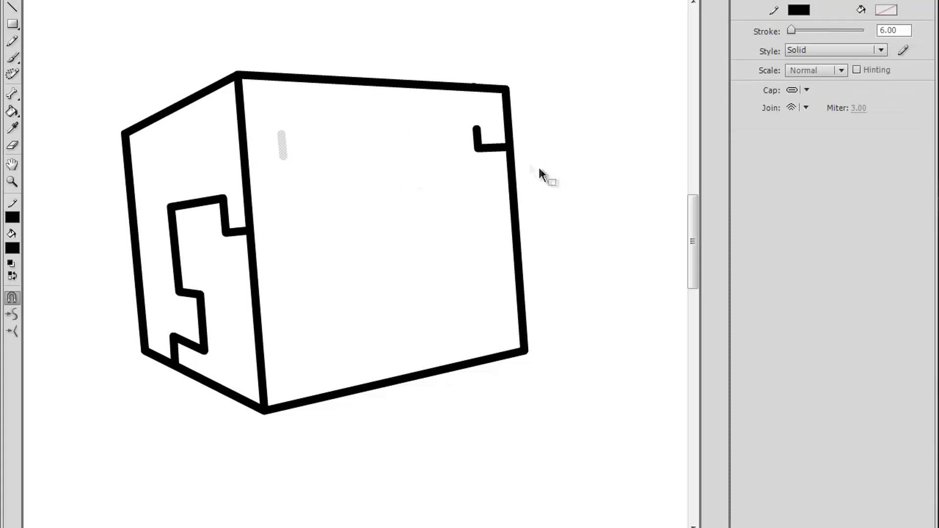
key(Delete)
click(491, 148)
key(Delete)
key(Delete)
key(y)
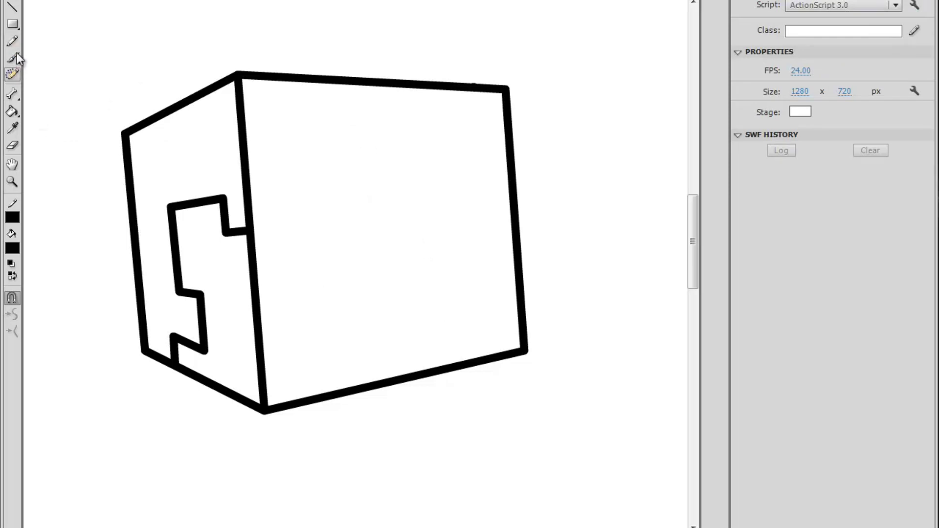
click(12, 8)
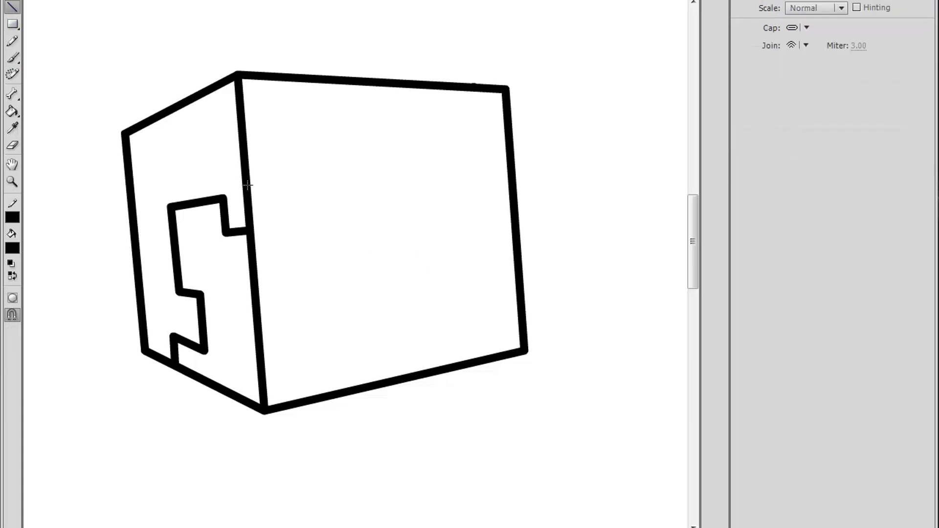
- Draw horizontal guide lines across the upper front face of the cube
drag(247, 180, 545, 166)
key(ctrl+z)
drag(245, 168, 595, 153)
drag(243, 132, 655, 141)
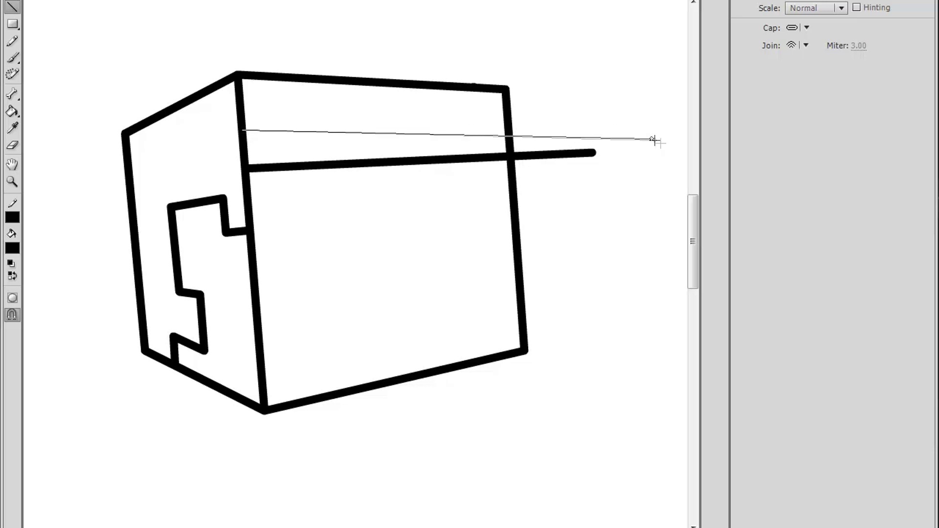
drag(656, 140, 666, 139)
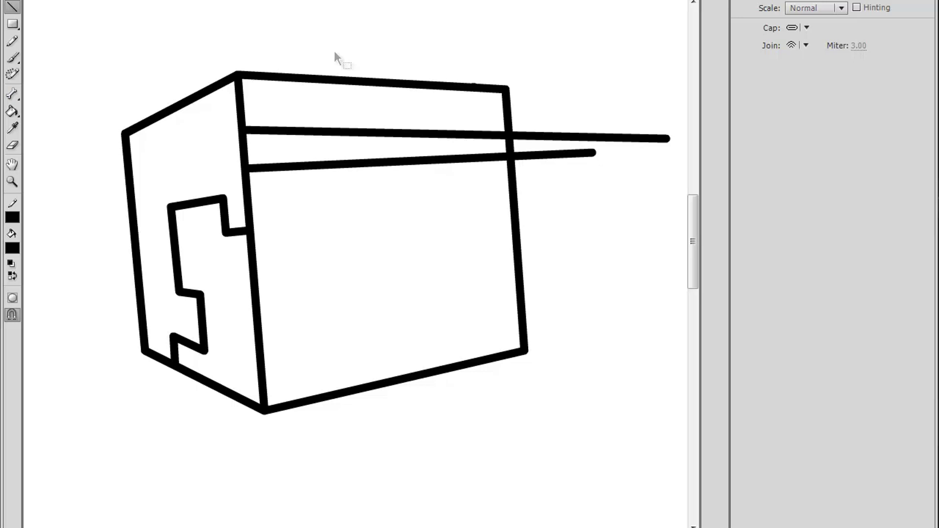
- Remove the stub and lower horizontal line, then redraw the lower line across the face
click(538, 156)
key(Delete)
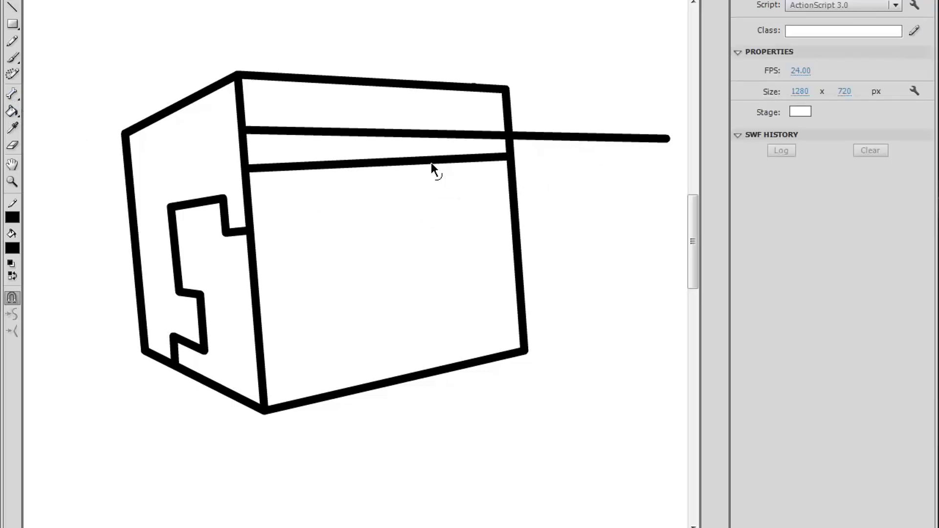
click(347, 164)
key(Delete)
click(13, 7)
drag(249, 164, 714, 153)
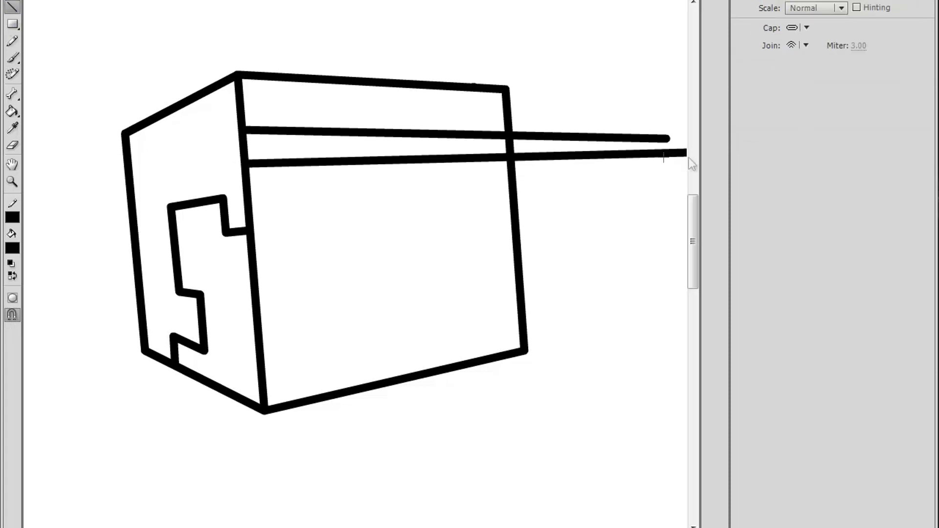
- Trim both horizontal lines' overhangs past the box edge
key(v)
click(597, 156)
key(Delete)
click(598, 138)
key(Delete)
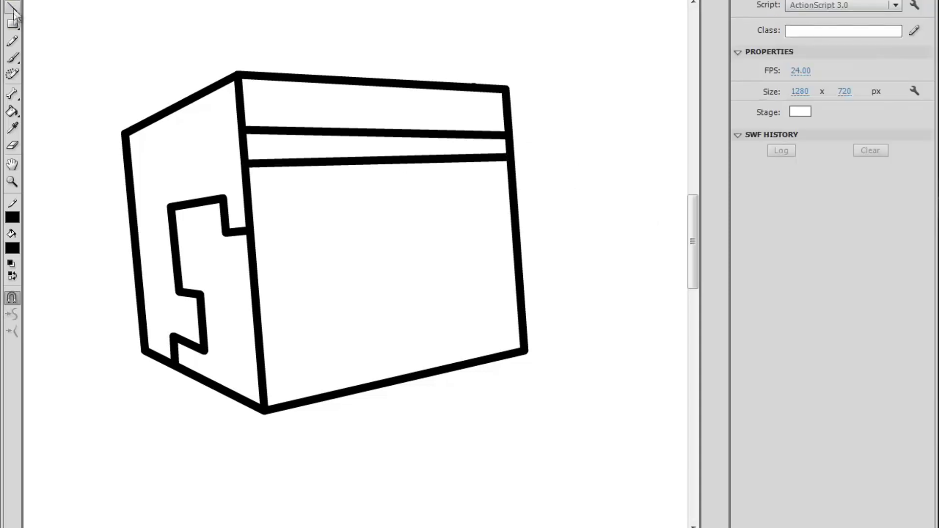
- Draw left and right vertical guide lines down from the top edge past the box
click(12, 7)
drag(272, 74, 311, 519)
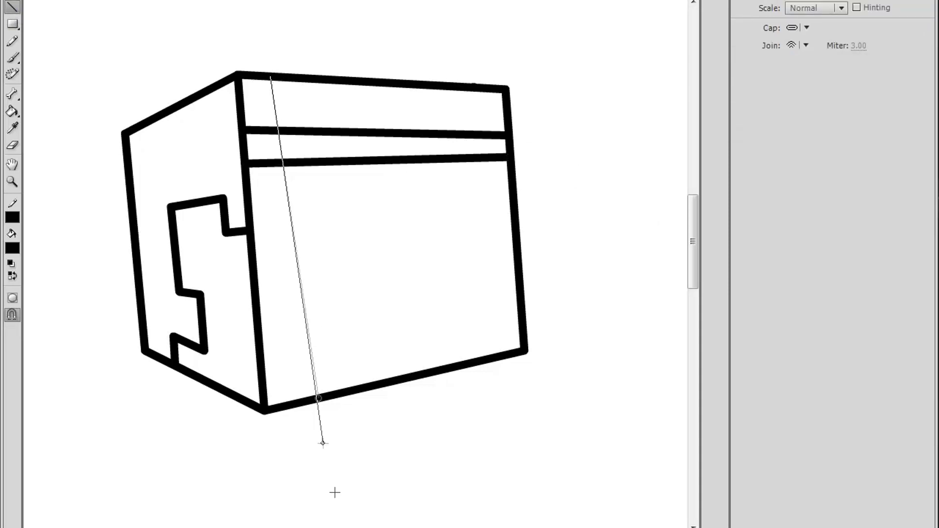
drag(478, 87, 502, 414)
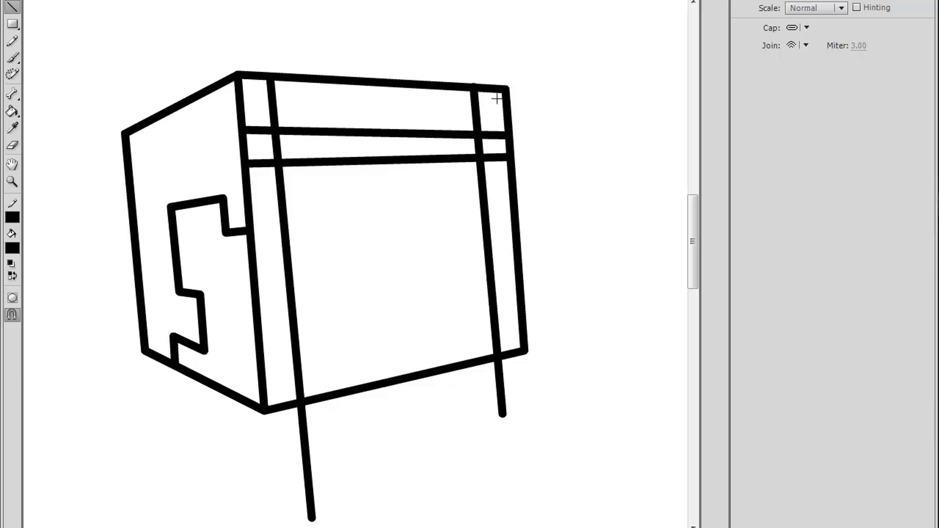
key(ctrl+z)
drag(495, 84, 506, 443)
key(ctrl+z)
drag(483, 89, 514, 453)
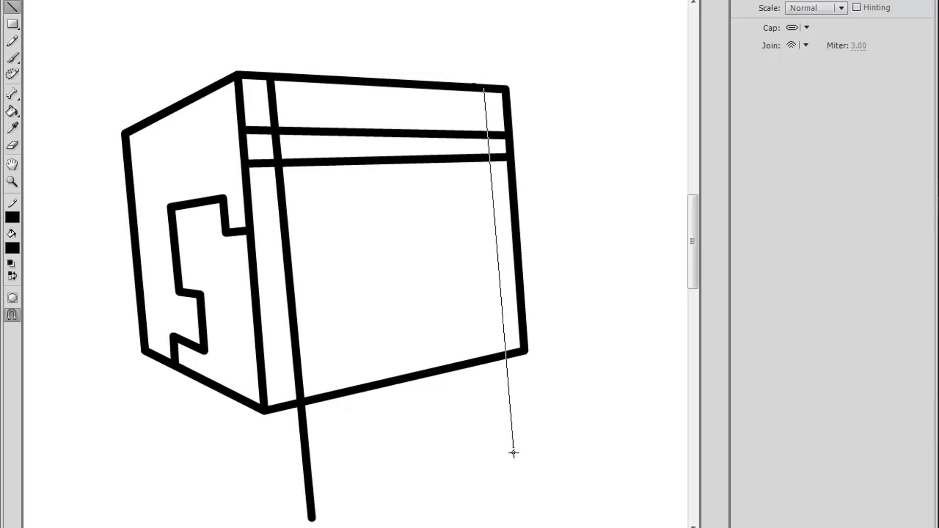
drag(514, 453, 512, 454)
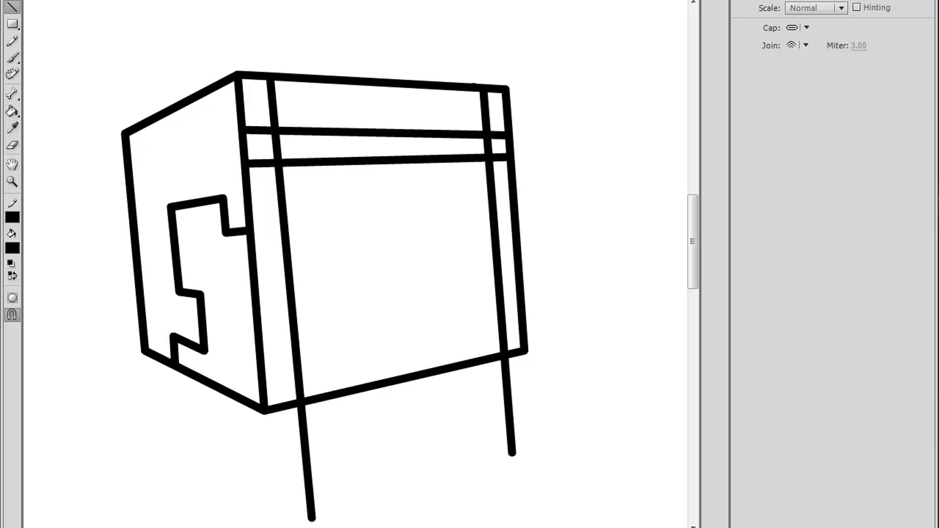
- Delete the leftover stubs and upper vertical segments on the left and top-right
key(v)
click(259, 130)
key(Delete)
click(285, 180)
key(Delete)
click(273, 124)
key(Delete)
click(479, 90)
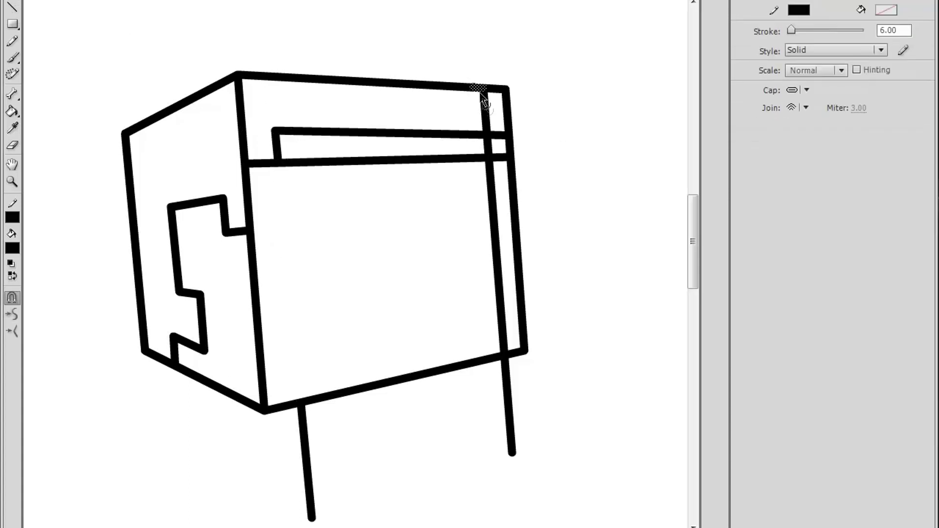
key(Delete)
- Delete the excess segments near the right, leaving the notched hairline shape
click(487, 117)
key(Delete)
click(497, 139)
key(Delete)
click(476, 161)
key(Delete)
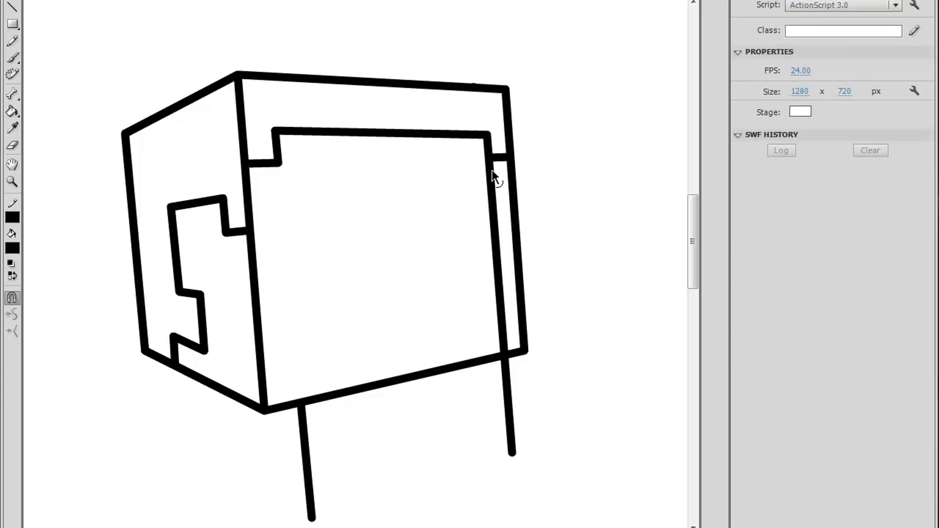
click(493, 181)
key(Delete)
- Delete both vertical guide legs hanging below the box
click(511, 390)
key(Delete)
click(307, 447)
key(Delete)
click(13, 22)
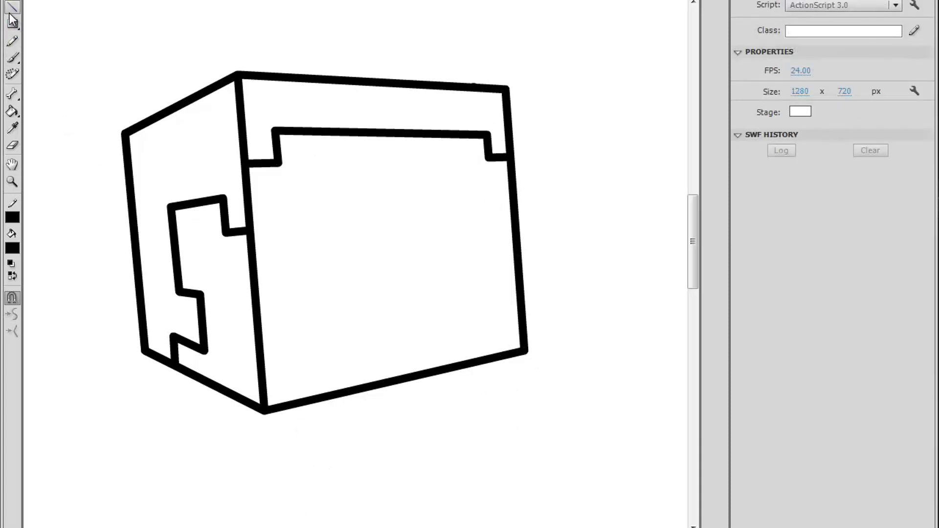
click(12, 248)
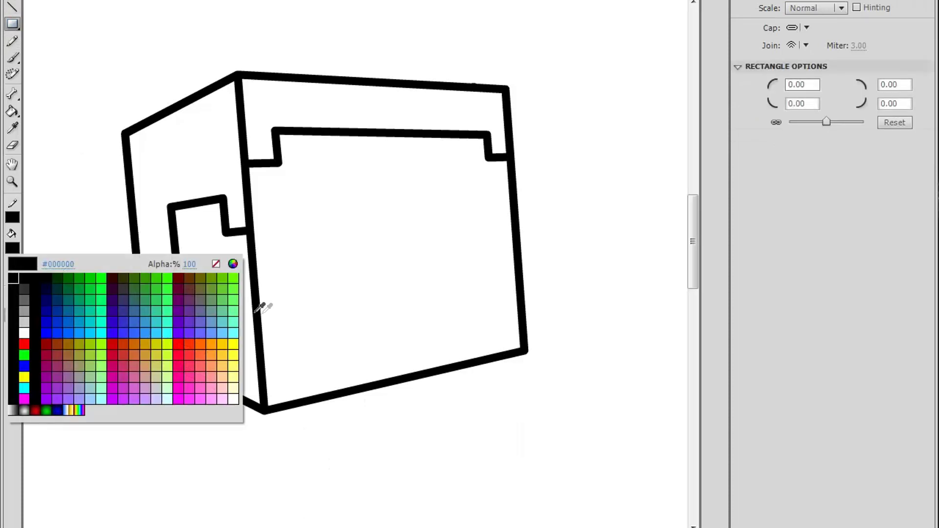
click(216, 264)
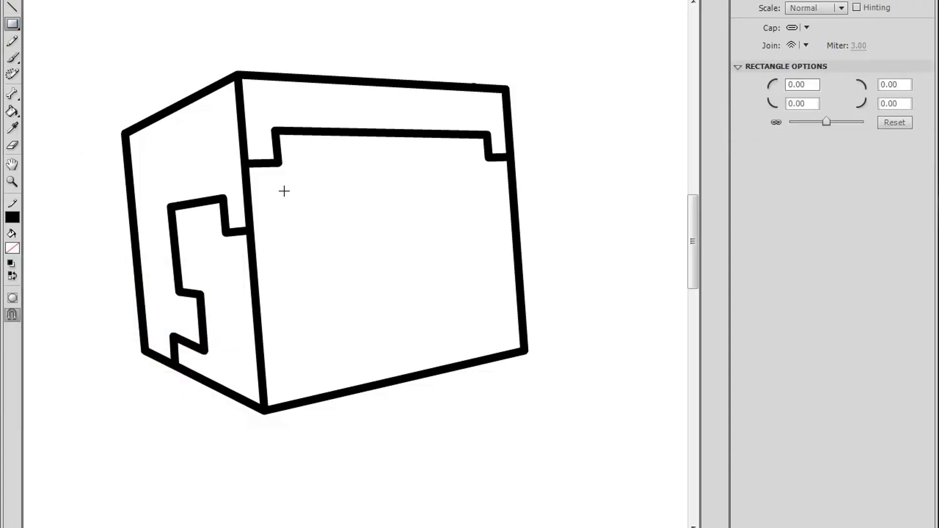
mouse_move(281, 190)
mouse_down()
mouse_move(408, 265)
mouse_move(368, 240)
mouse_up()
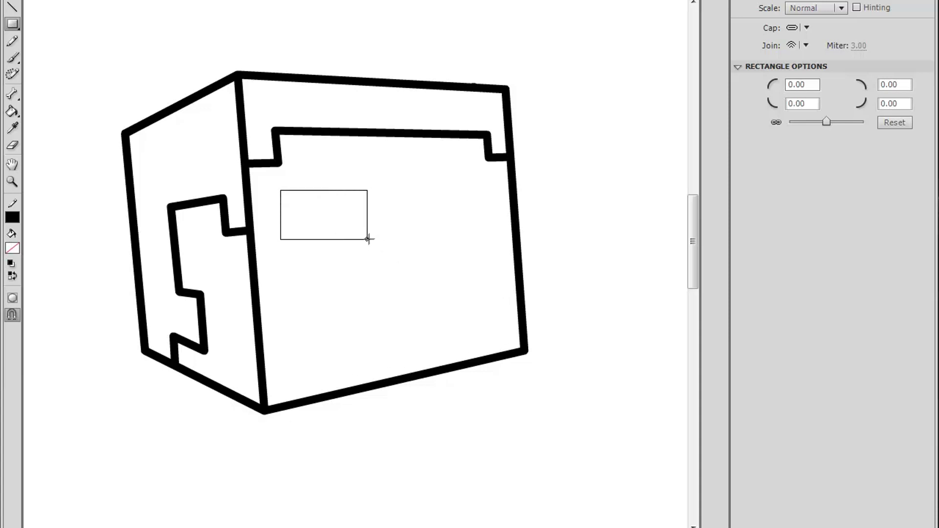
drag(368, 240, 367, 239)
click(13, 6)
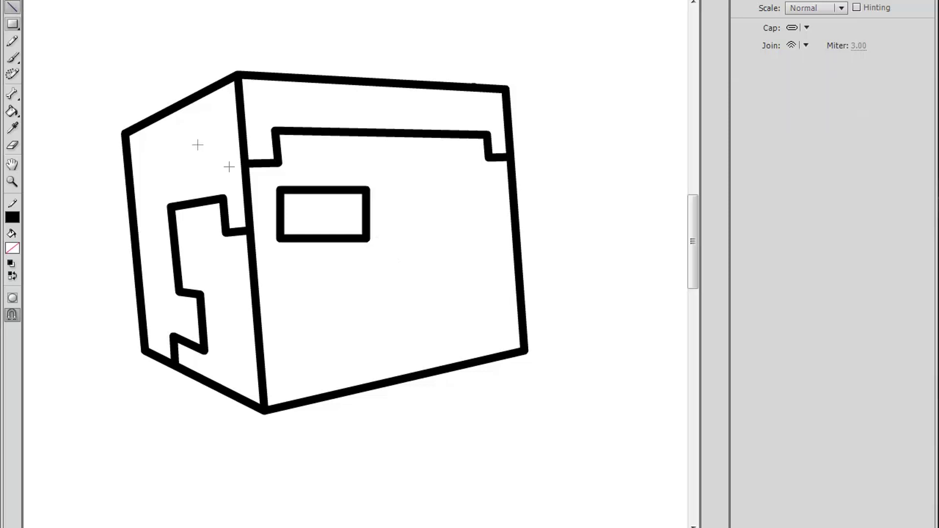
drag(323, 190, 323, 251)
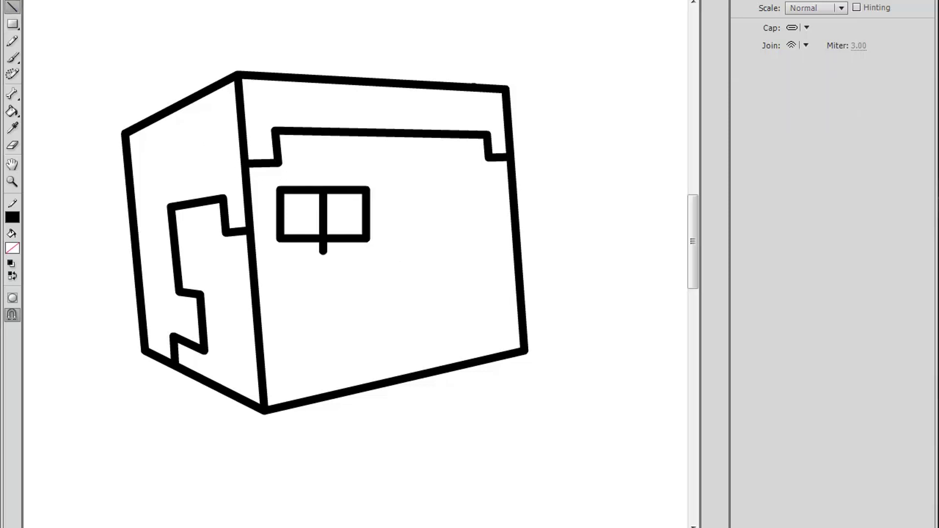
key(v)
mouse_move(346, 248)
mouse_down()
mouse_move(348, 259)
mouse_move(378, 266)
mouse_up()
key(q)
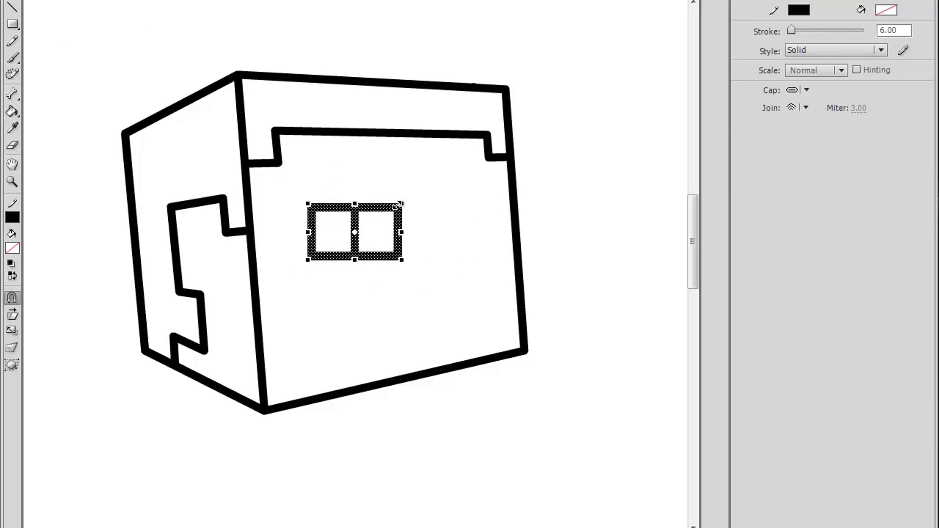
drag(401, 205, 451, 174)
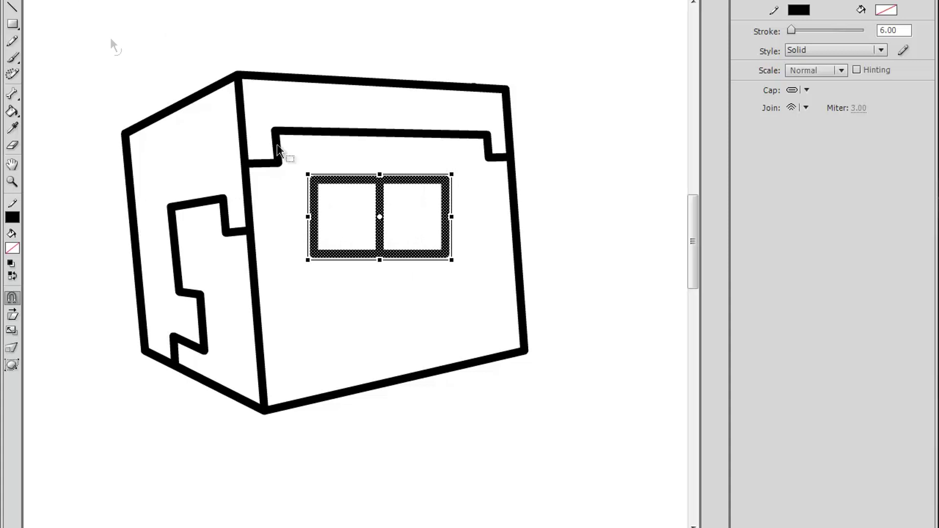
drag(383, 209, 359, 219)
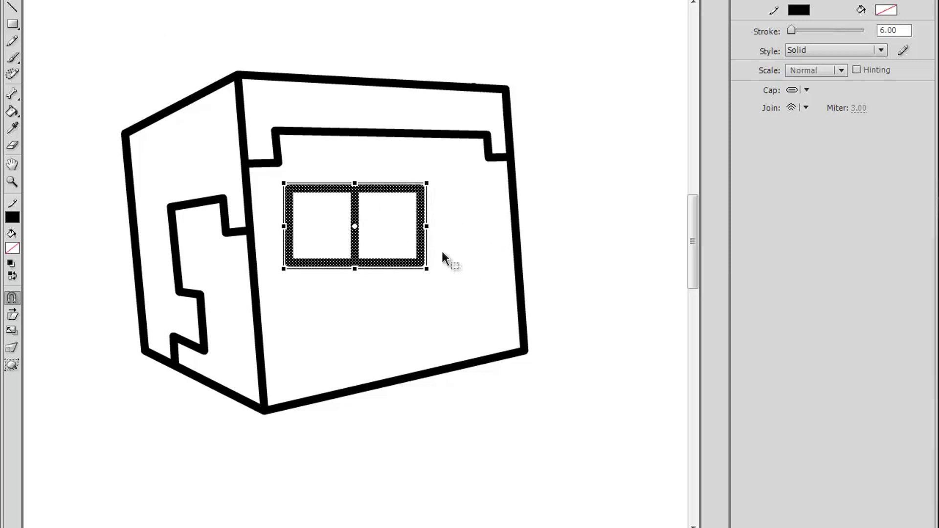
click(424, 303)
click(422, 246)
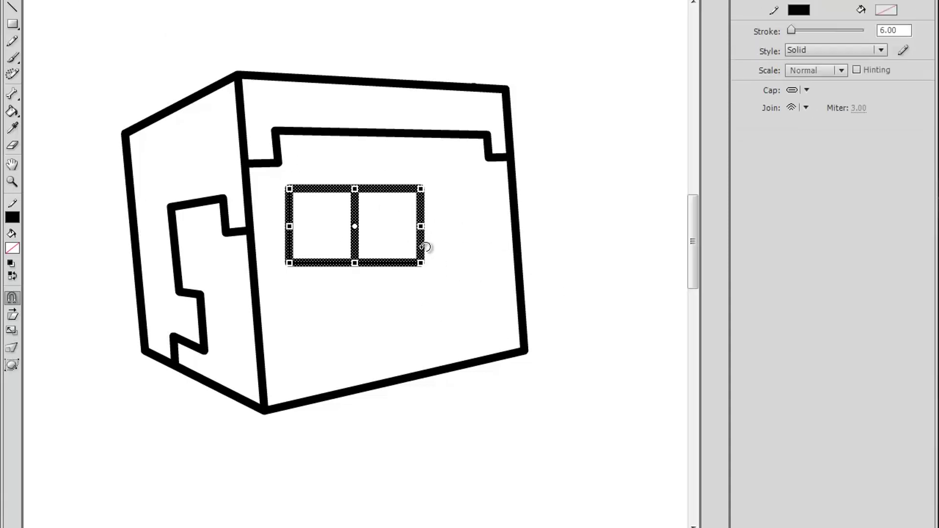
drag(423, 213, 414, 195)
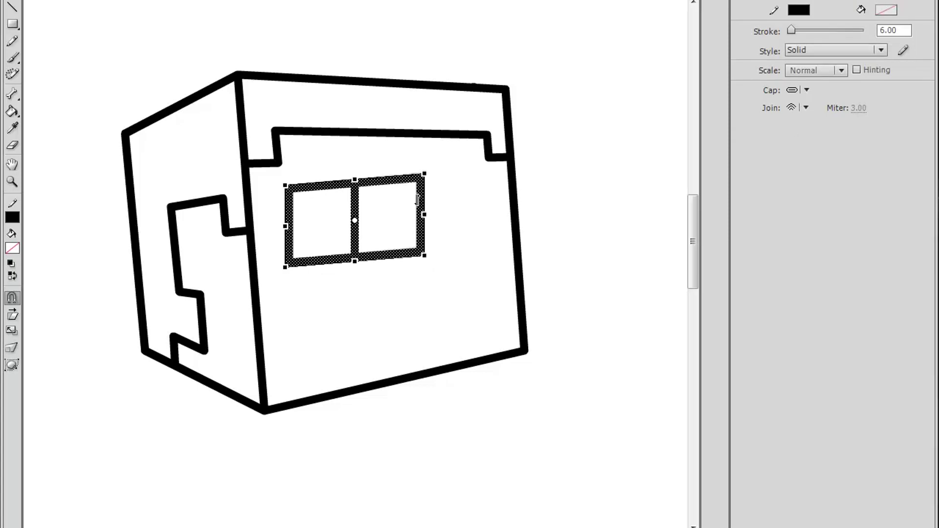
drag(415, 196, 415, 203)
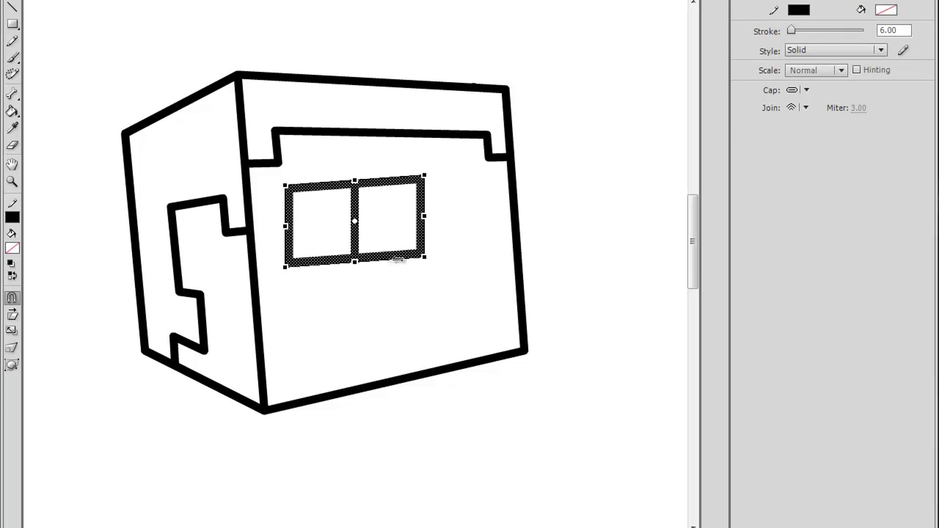
drag(384, 259, 391, 259)
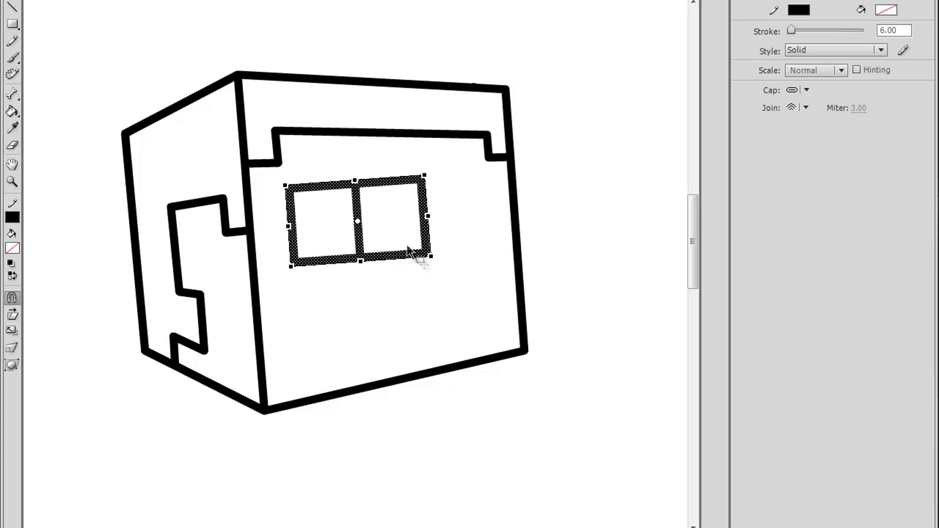
key(Delete)
click(12, 7)
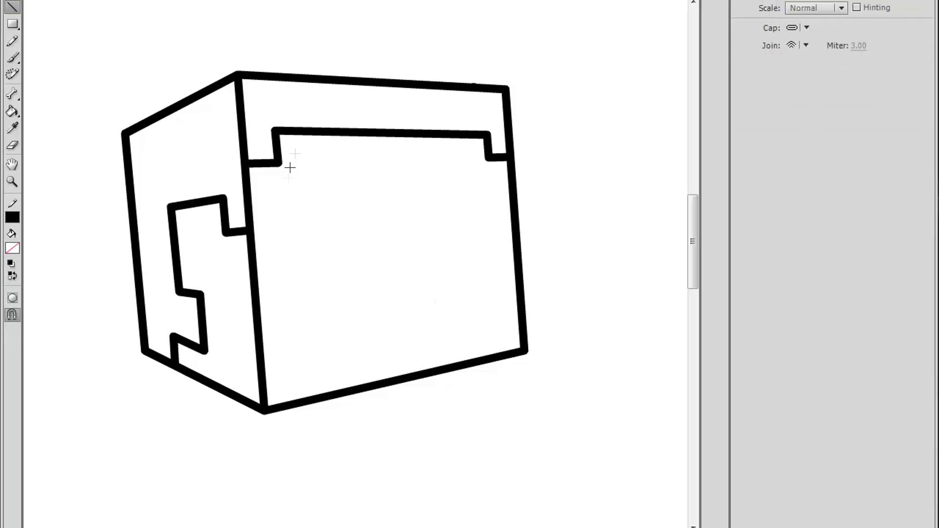
- Draw two horizontal guide lines across the front face, overshooting the cube's right edge
mouse_move(294, 193)
mouse_down()
mouse_move(469, 193)
mouse_move(266, 180)
mouse_up()
drag(248, 186, 679, 172)
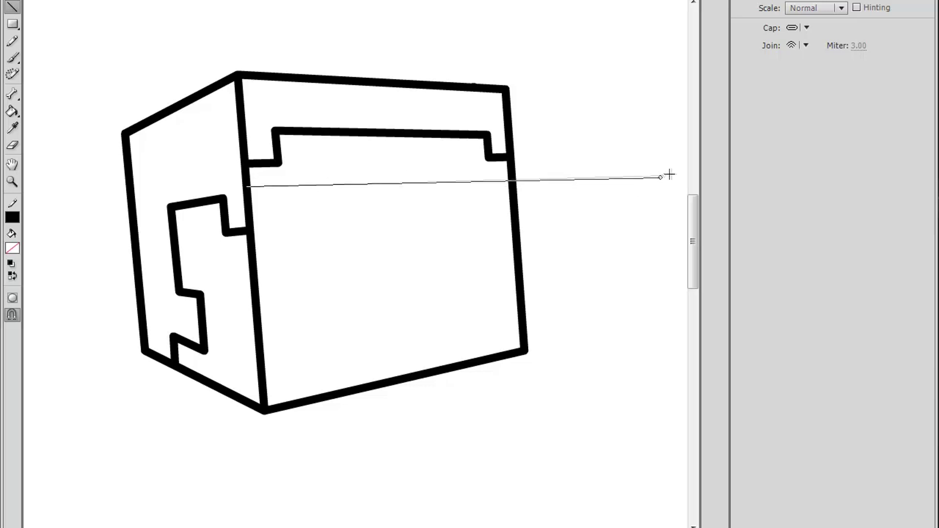
drag(256, 276, 716, 229)
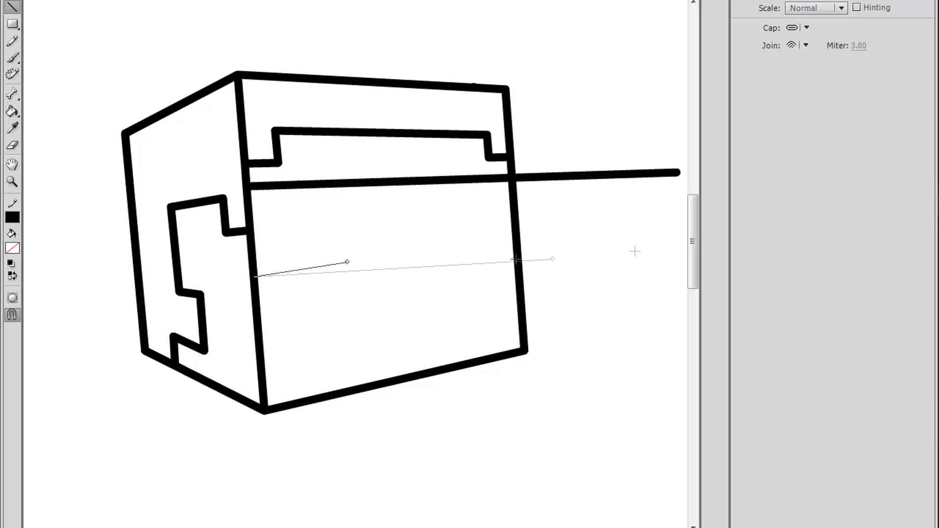
- Draw several vertical guide lines down from the top across the front face
drag(288, 186, 308, 489)
drag(408, 179, 434, 524)
drag(497, 179, 521, 465)
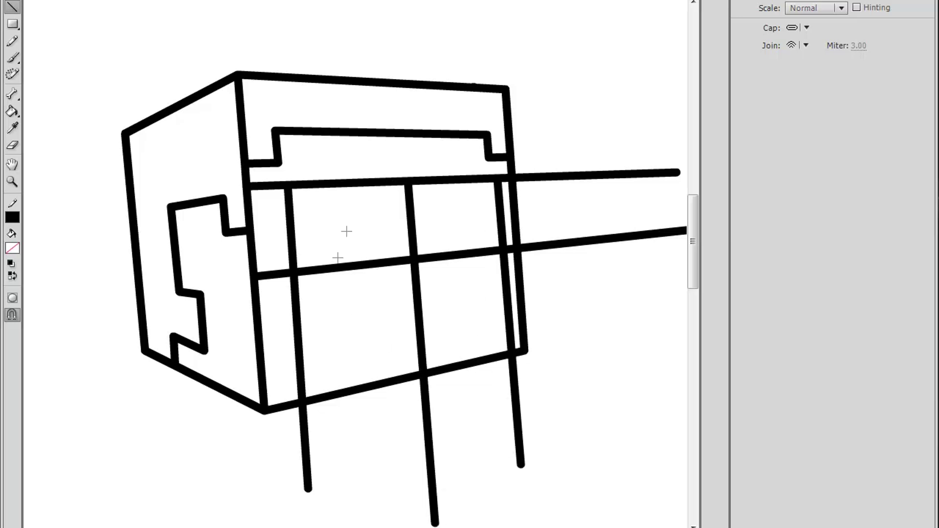
drag(389, 211, 380, 274)
key(ctrl+z)
drag(396, 180, 416, 488)
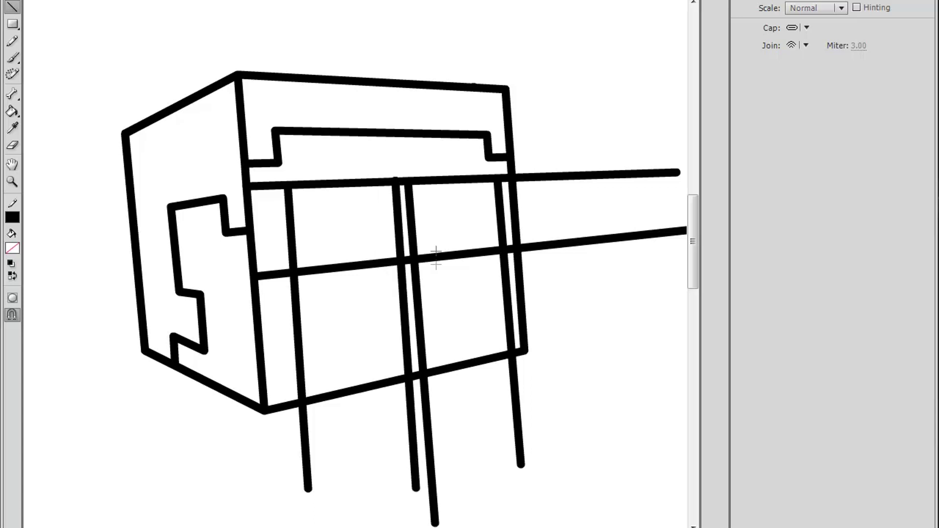
drag(423, 182, 442, 428)
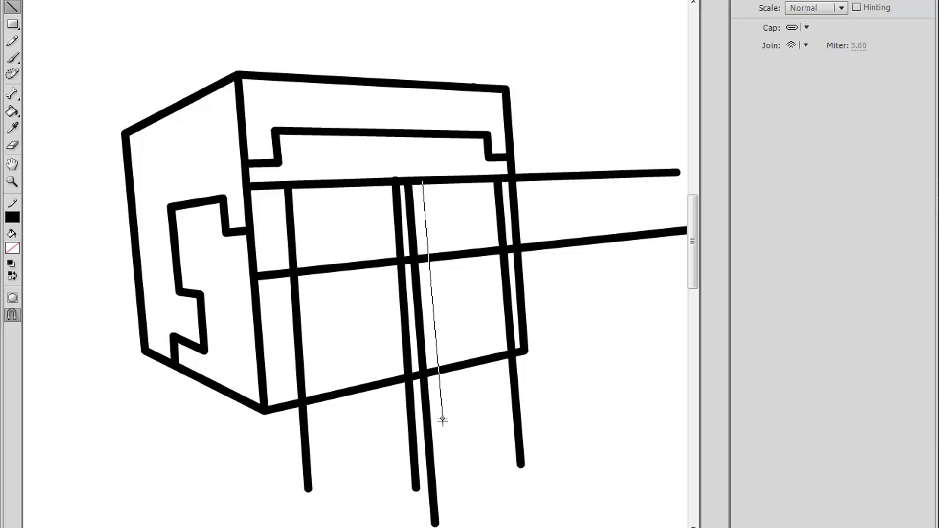
drag(443, 428, 443, 429)
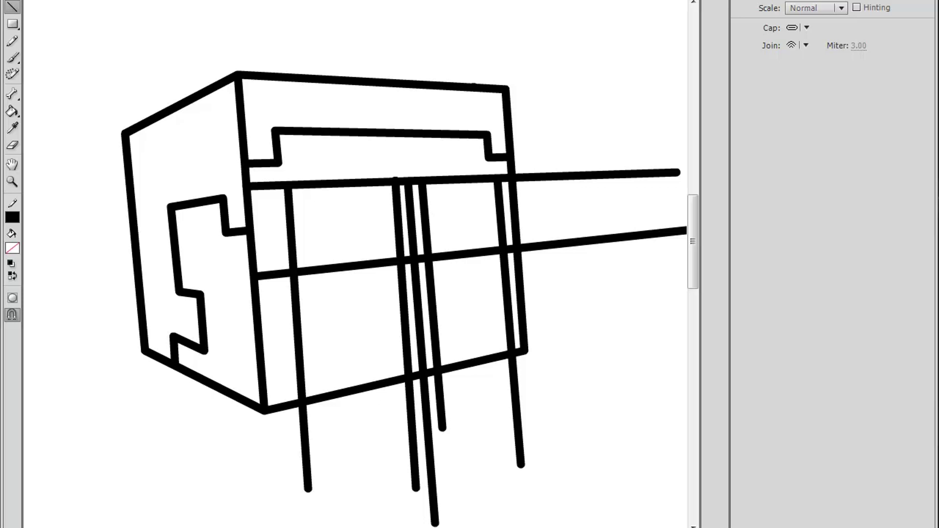
- Delete the two stray line ends left of the guide crossings
key(v)
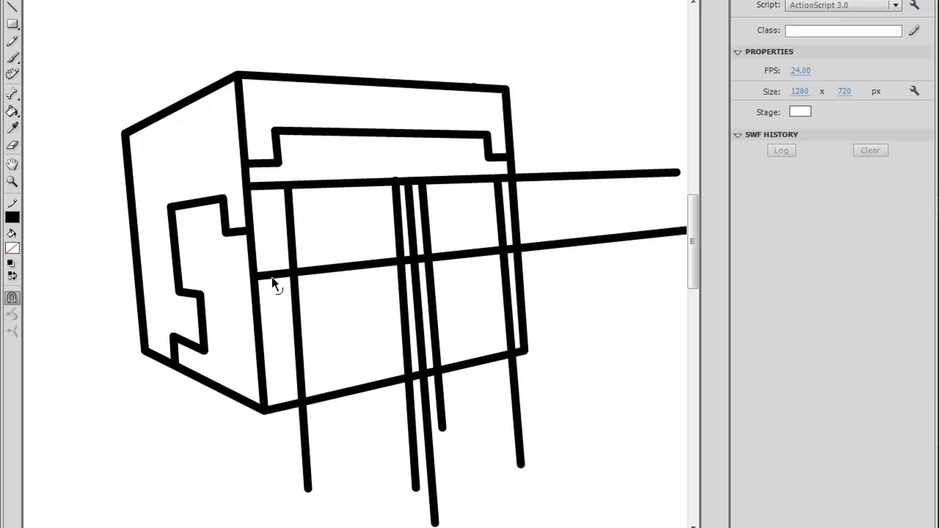
click(278, 185)
key(Delete)
click(286, 274)
key(Delete)
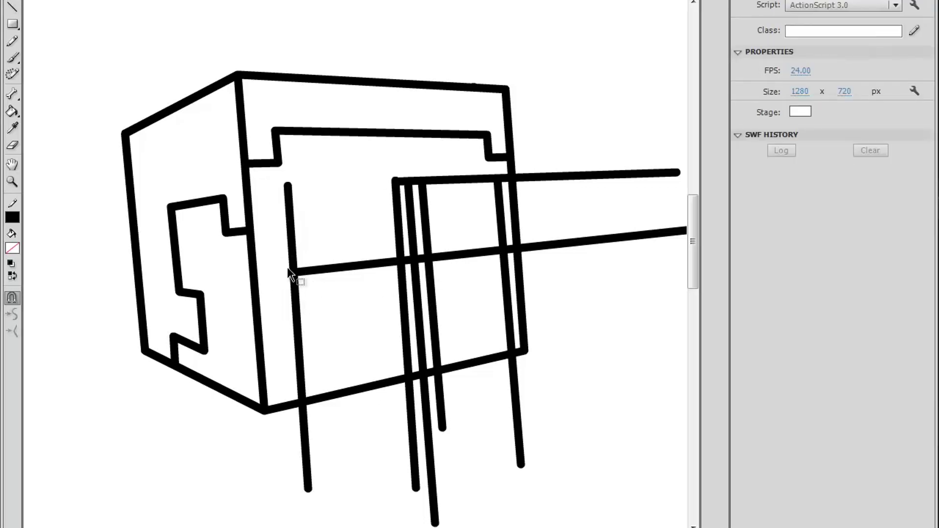
- Extend the left guide upward and delete its overhang and stubs around the top crossing
key(ctrl+z)
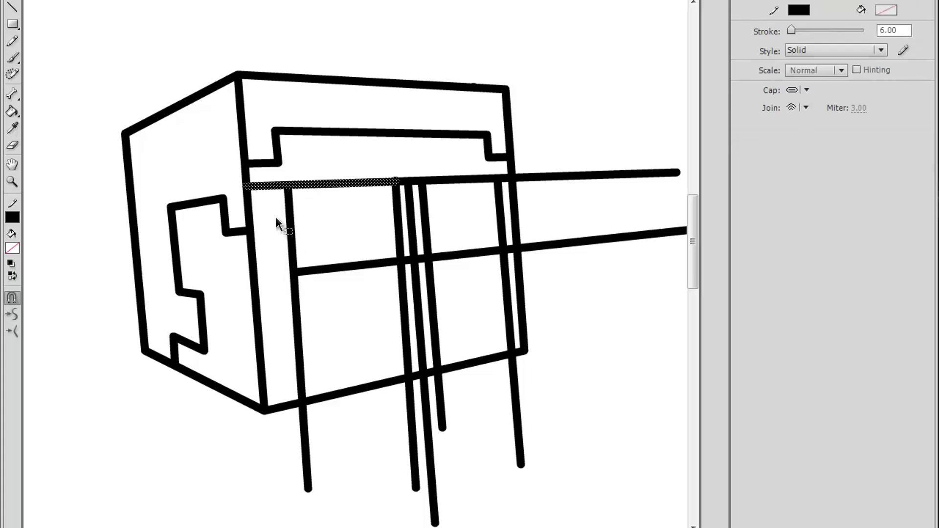
click(277, 224)
drag(286, 189, 278, 0)
click(283, 27)
key(Delete)
click(289, 159)
key(Delete)
click(271, 187)
key(Delete)
- Delete the lower vertical line pieces below the eye band
click(300, 361)
key(Delete)
click(413, 419)
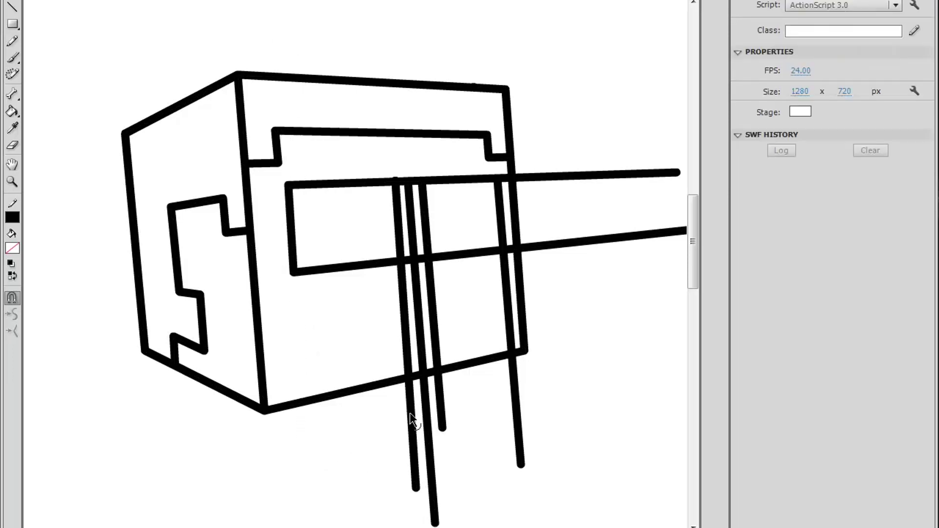
key(Delete)
key(Delete)
click(432, 368)
key(Delete)
click(404, 271)
- Delete the short inner vertical and band-bottom pieces between the eyes
key(Delete)
click(416, 262)
key(Delete)
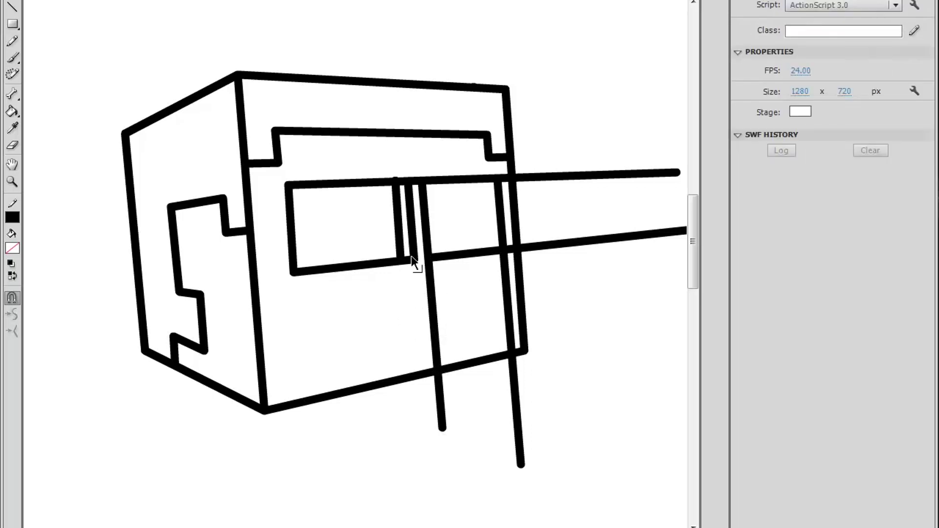
key(Delete)
click(410, 196)
key(Delete)
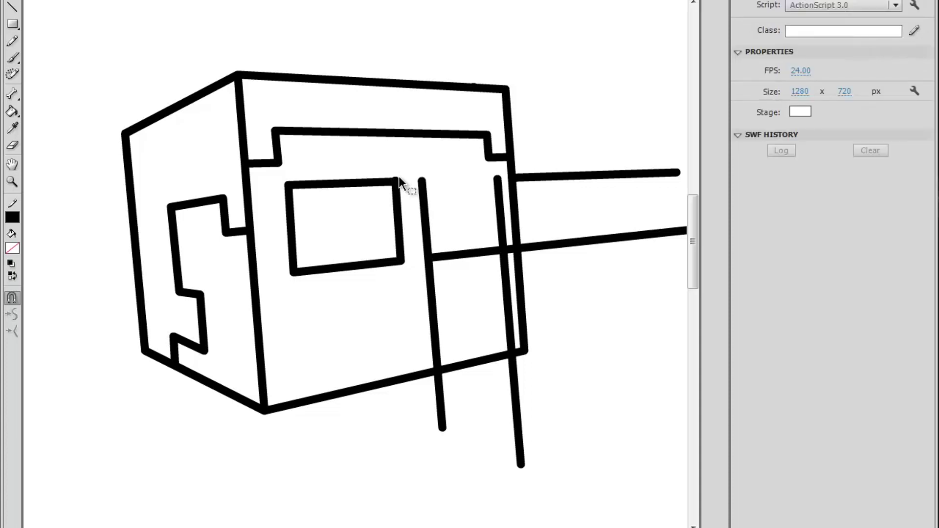
click(406, 180)
click(411, 233)
- Stretch the middle and right vertical lines above the cube and delete their ends
drag(423, 182, 410, 1)
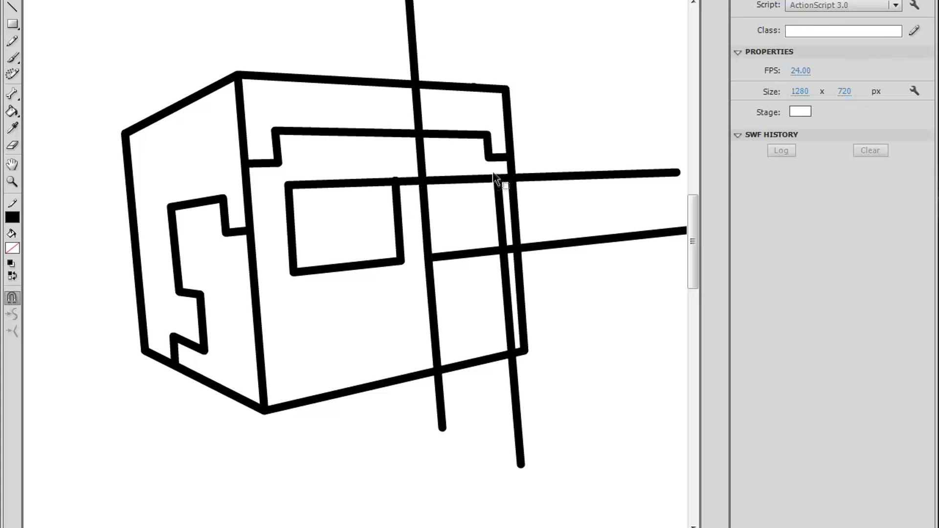
drag(499, 180, 485, 16)
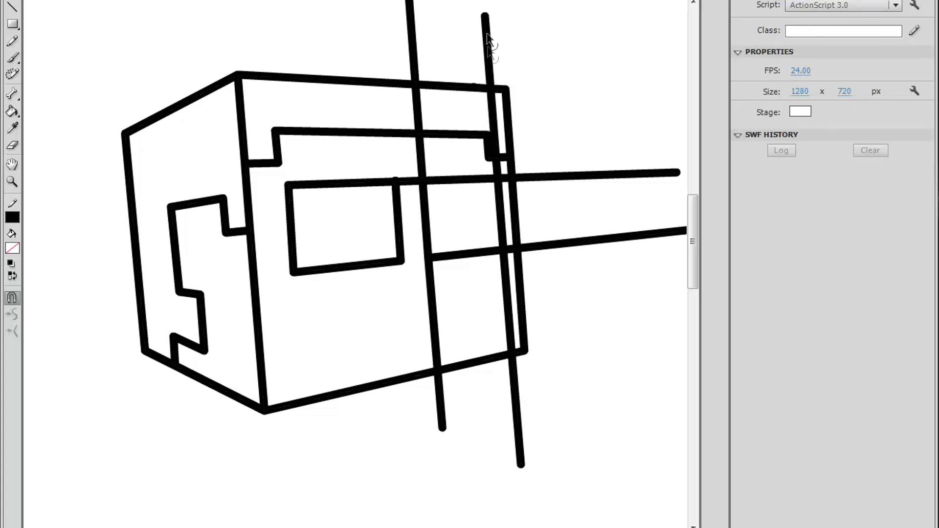
click(488, 51)
key(Delete)
click(421, 57)
key(Delete)
click(419, 117)
key(Delete)
- Delete the stub and link between the two eyes plus the lower vertical piece
click(421, 162)
key(Delete)
click(409, 181)
key(Delete)
click(431, 293)
key(Delete)
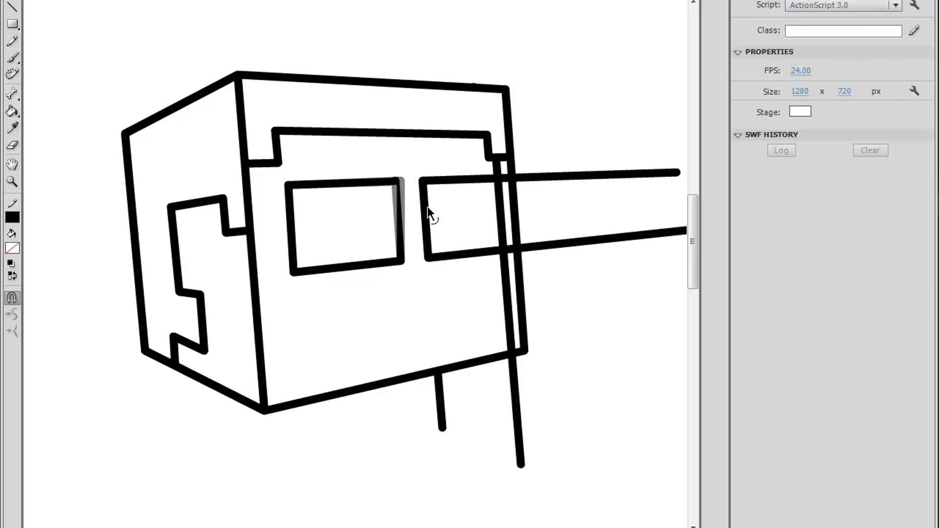
- Delete the line pieces under the right eye
click(399, 181)
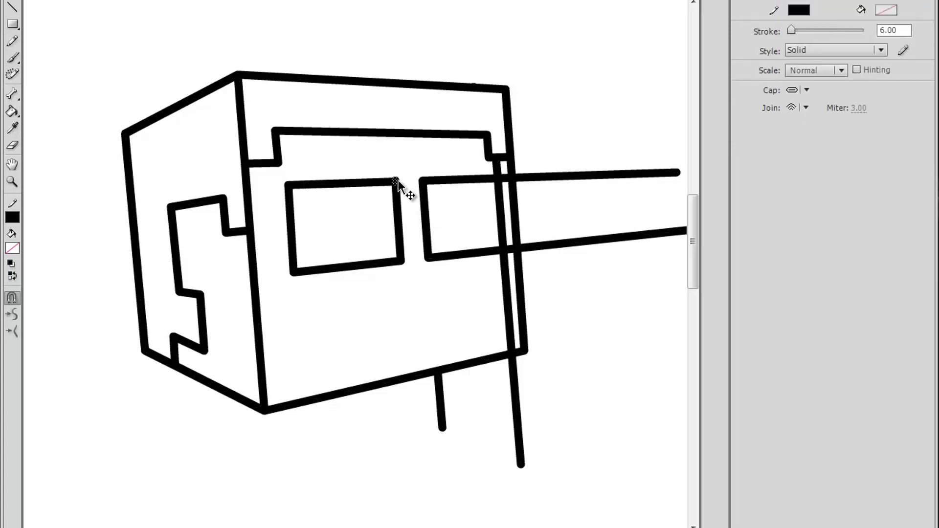
click(509, 318)
key(Delete)
click(513, 253)
key(Delete)
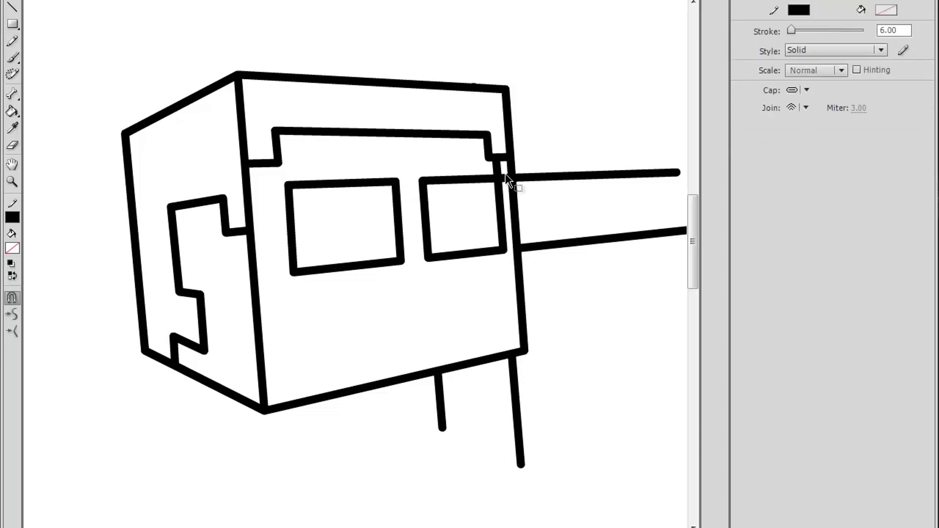
- Delete the lines right of the cube and both leg lines below it
click(496, 172)
key(Delete)
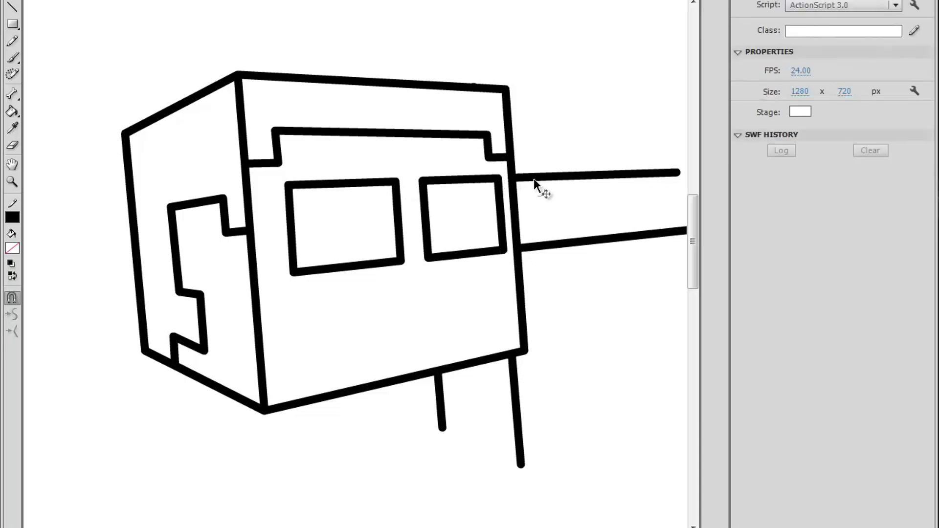
click(533, 176)
key(Delete)
click(550, 241)
key(Delete)
click(513, 389)
key(Delete)
click(439, 392)
key(Delete)
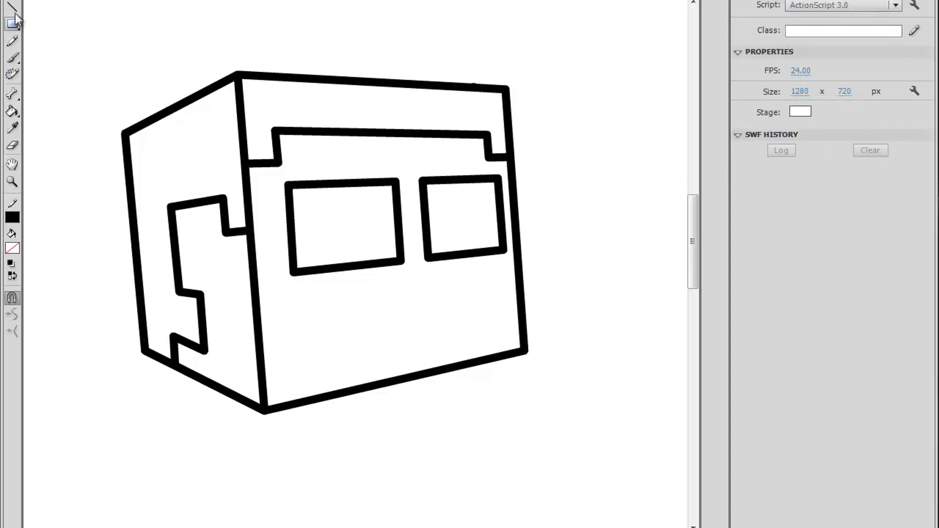
click(12, 7)
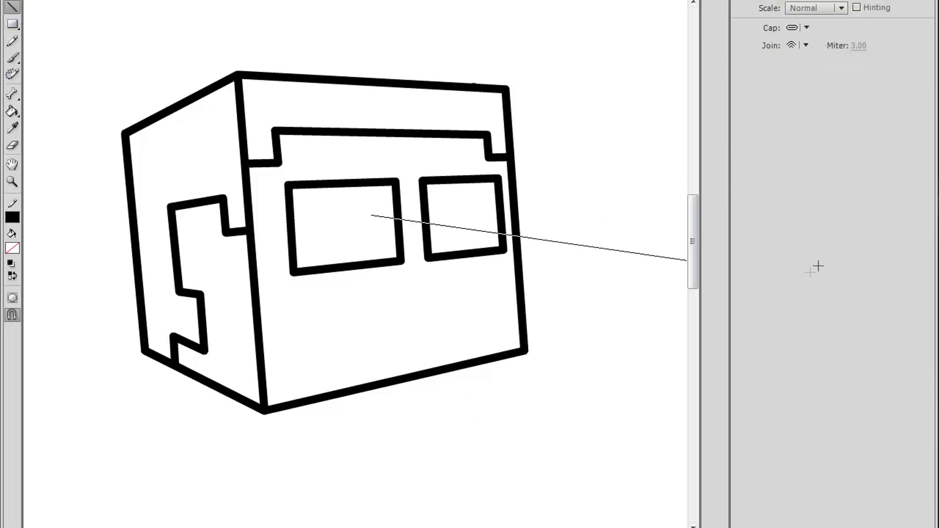
- Draw a vertical divider through each eye and delete the tails hanging below them
drag(370, 215, 830, 252)
key(ctrl+z)
drag(337, 183, 358, 377)
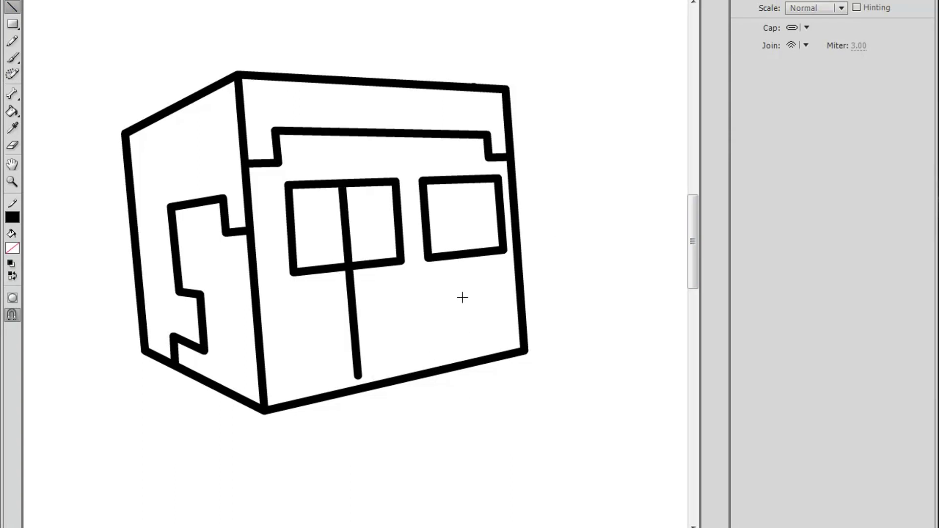
drag(461, 182, 473, 343)
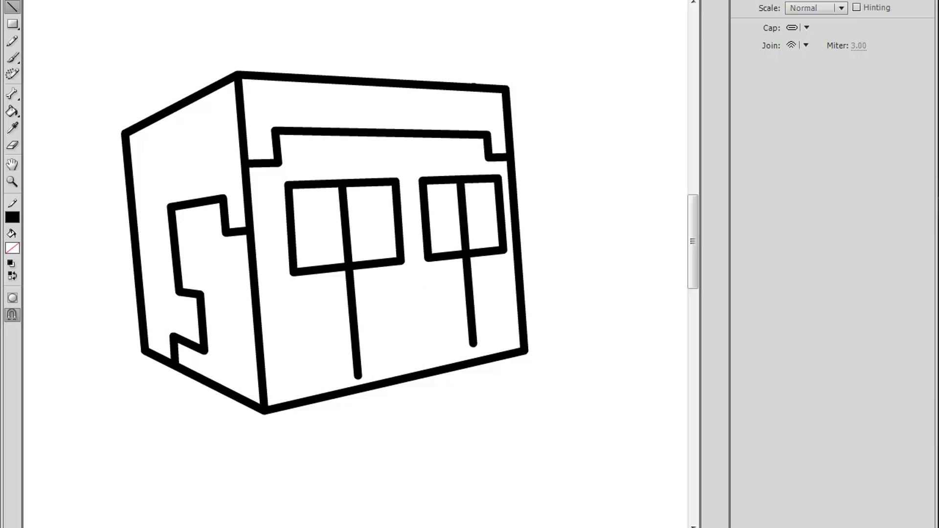
key(v)
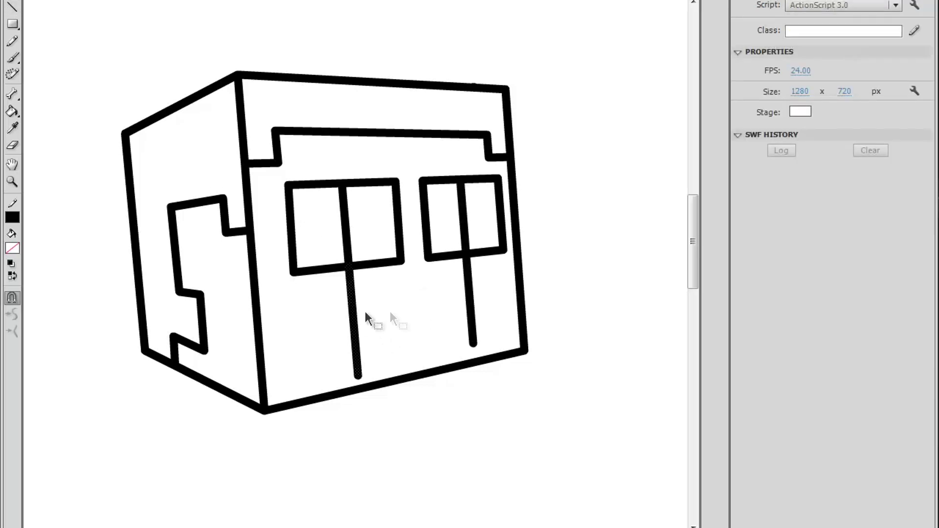
click(354, 312)
key(Delete)
click(474, 292)
key(Delete)
click(12, 111)
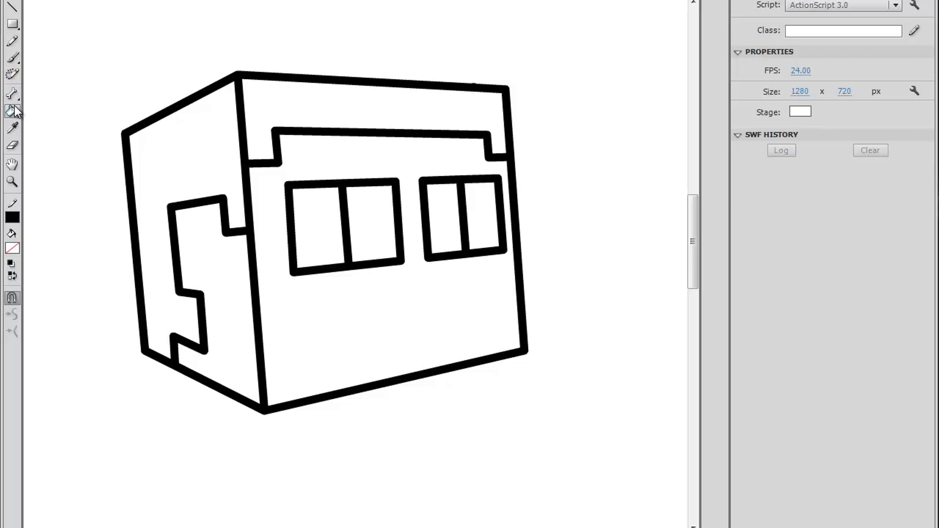
scroll(132, 244, down, 3)
- Zoom in on the cube face and brush the grinning mouth's outline below the eyes
click(12, 58)
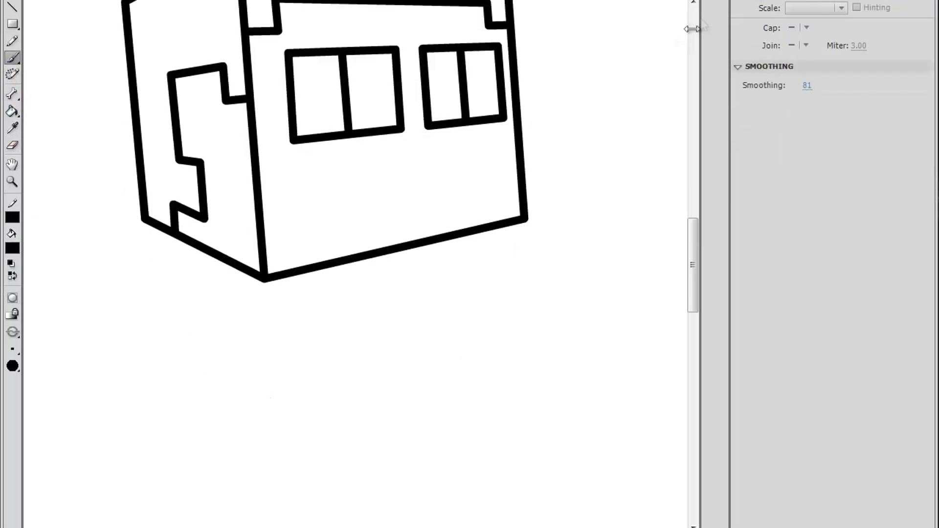
click(694, 1)
click(654, 57)
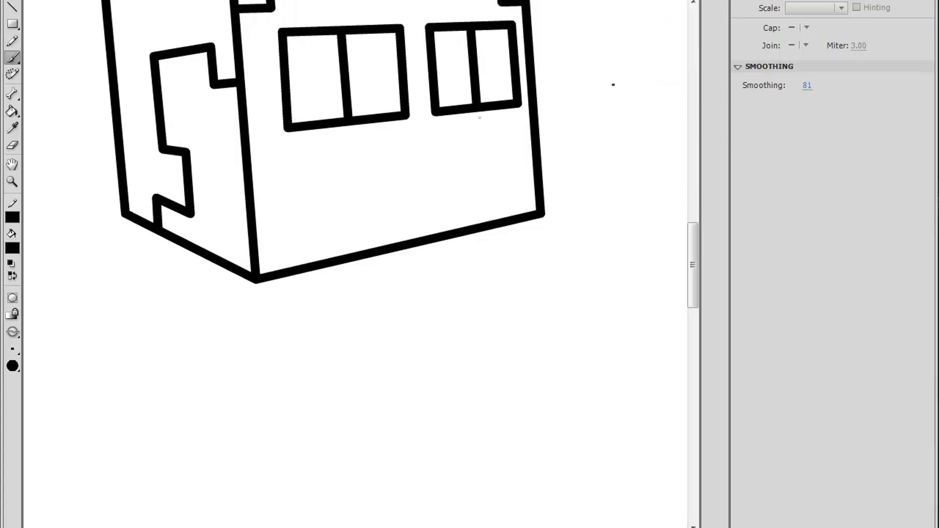
drag(348, 181, 330, 274)
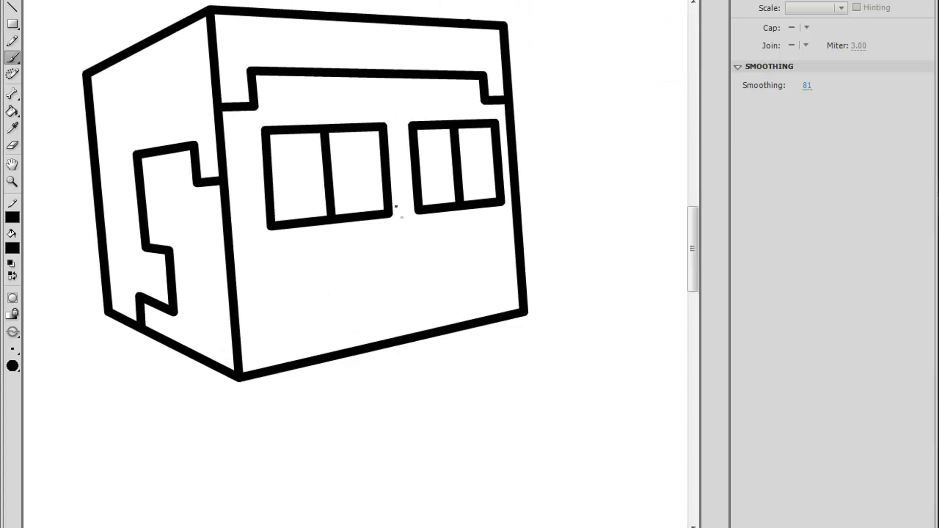
drag(366, 241, 283, 254)
key(ctrl+z)
drag(415, 241, 325, 248)
key(ctrl+z)
drag(417, 240, 333, 236)
drag(297, 306, 363, 296)
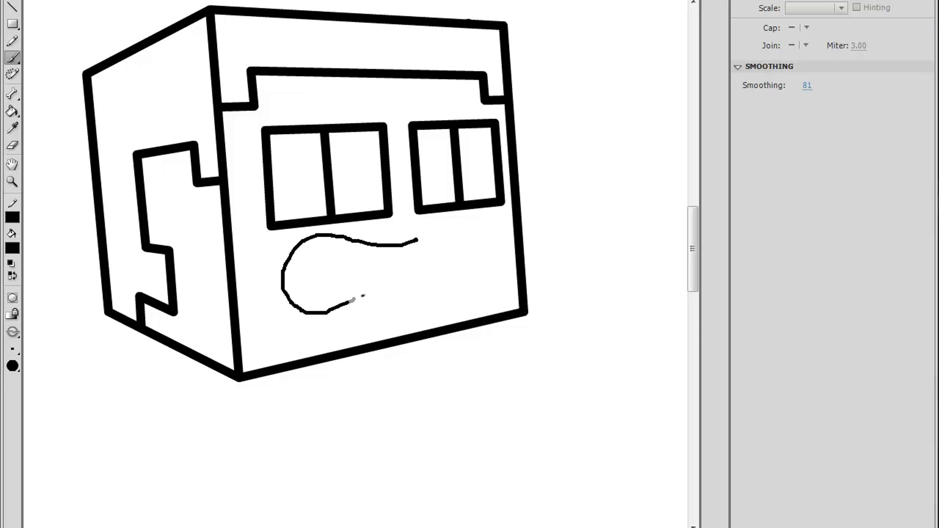
drag(423, 284, 424, 284)
- Try brushing a teeth line, tooth stroke and redrawn outline, undoing the attempts
mouse_move(299, 247)
mouse_down()
mouse_move(393, 253)
mouse_move(403, 243)
mouse_up()
key(ctrl+z)
mouse_move(294, 246)
mouse_down()
mouse_move(377, 261)
mouse_move(397, 242)
mouse_up()
drag(362, 294, 343, 304)
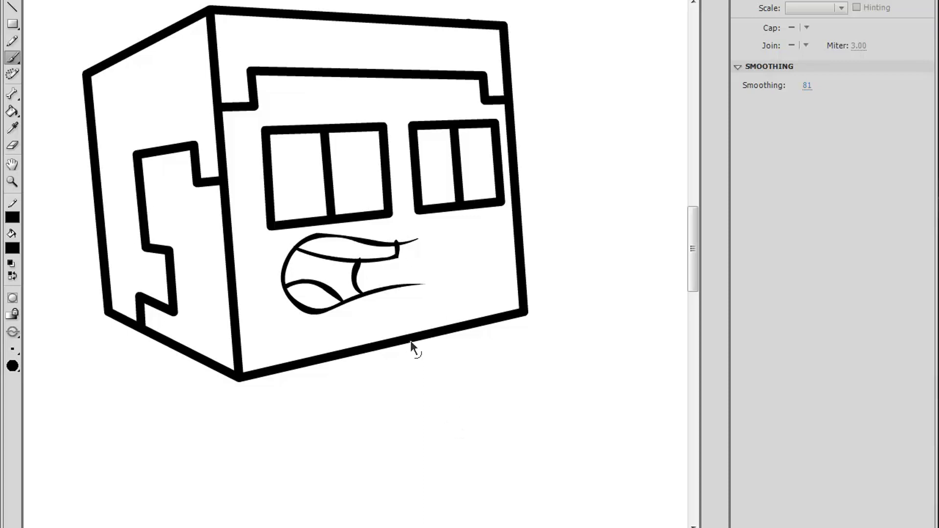
key(ctrl+z)
key(ctrl+z)
key(ctrl+z)
key(ctrl+z)
key(ctrl+z)
mouse_move(424, 237)
mouse_down()
mouse_move(296, 239)
mouse_move(346, 315)
mouse_move(413, 293)
mouse_up()
mouse_move(400, 247)
mouse_down()
mouse_move(353, 268)
mouse_move(305, 258)
mouse_up()
drag(378, 270, 371, 317)
key(ctrl+z)
key(ctrl+z)
key(ctrl+z)
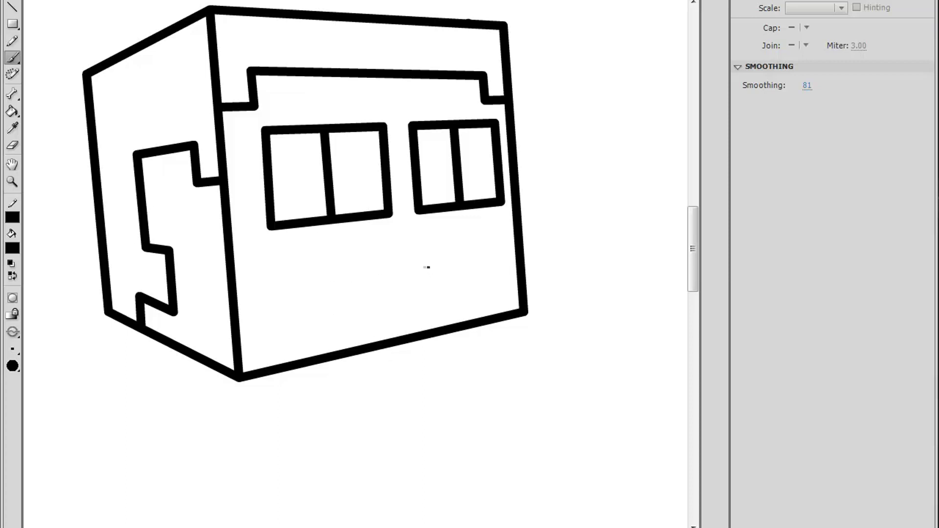
drag(416, 266, 325, 275)
key(ctrl+z)
- Try several more curved mouth strokes, undoing each one
mouse_move(432, 264)
mouse_down()
mouse_move(320, 273)
mouse_move(305, 296)
mouse_move(324, 311)
mouse_up()
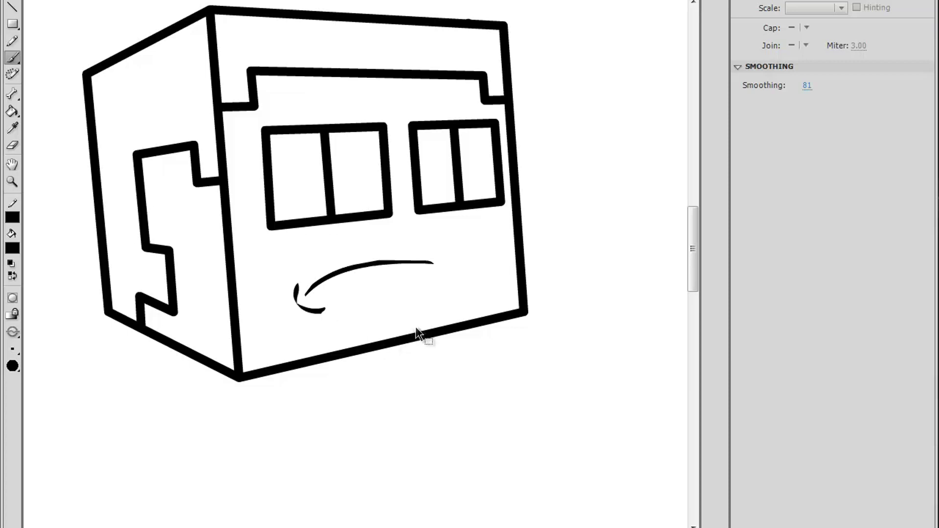
key(ctrl+z)
key(ctrl+z)
drag(430, 243, 304, 258)
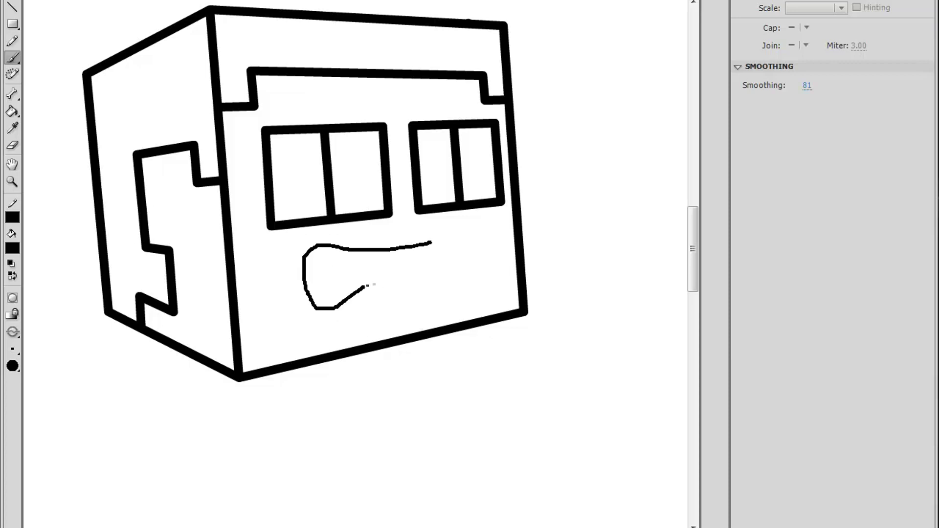
key(ctrl+z)
mouse_move(437, 239)
mouse_down()
mouse_move(330, 247)
mouse_move(302, 294)
mouse_move(366, 247)
mouse_up()
key(ctrl+z)
drag(360, 291, 434, 272)
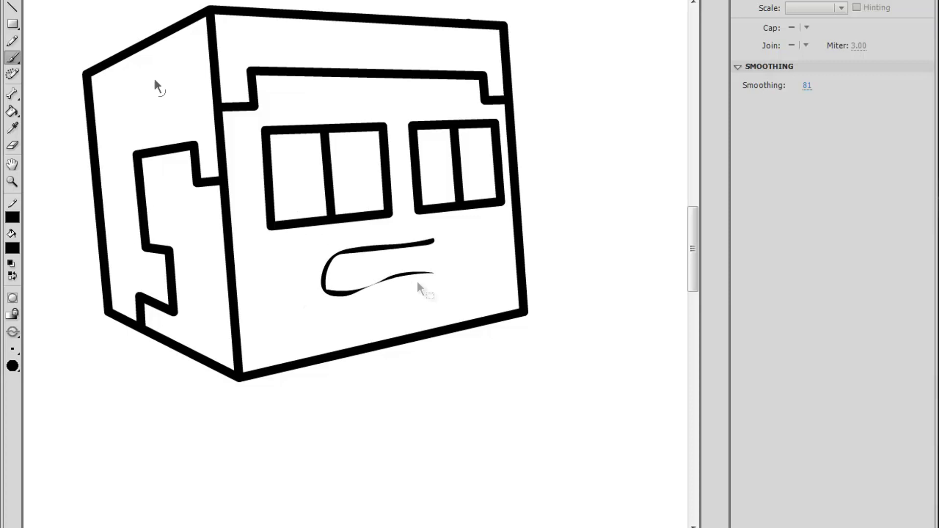
key(ctrl+z)
key(ctrl+z)
- Brush the final mouth outline, a teeth line and a vertical tooth stroke
mouse_move(341, 253)
mouse_down()
mouse_move(279, 303)
mouse_move(385, 296)
mouse_up()
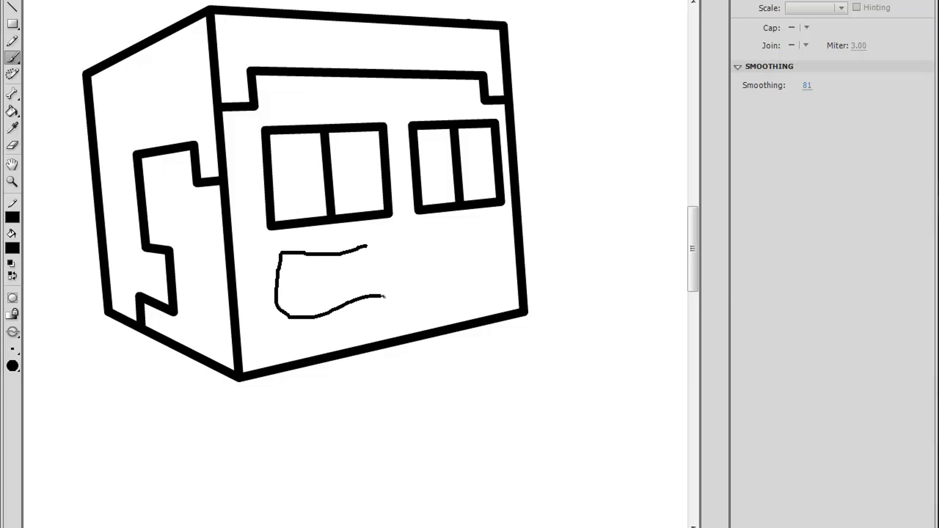
drag(283, 269, 352, 270)
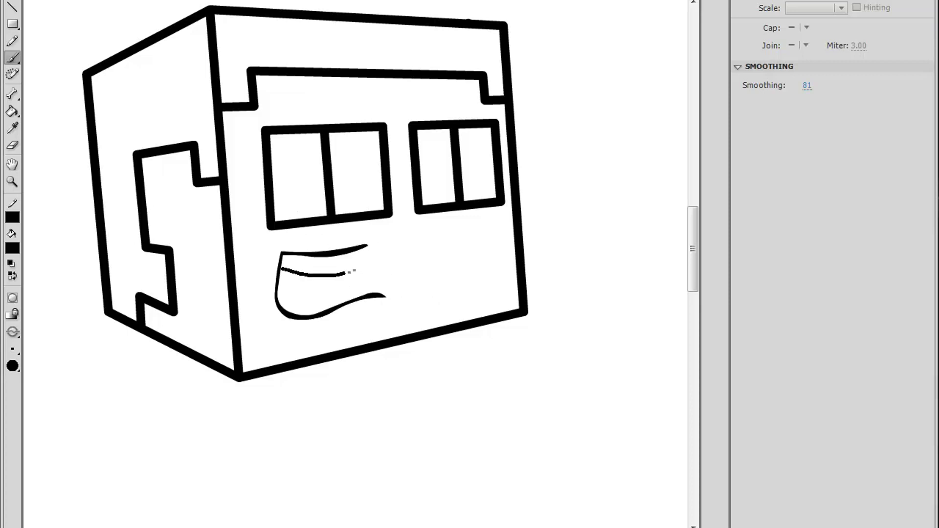
key(ctrl+z)
mouse_move(325, 274)
mouse_down()
mouse_move(361, 266)
mouse_move(361, 249)
mouse_up()
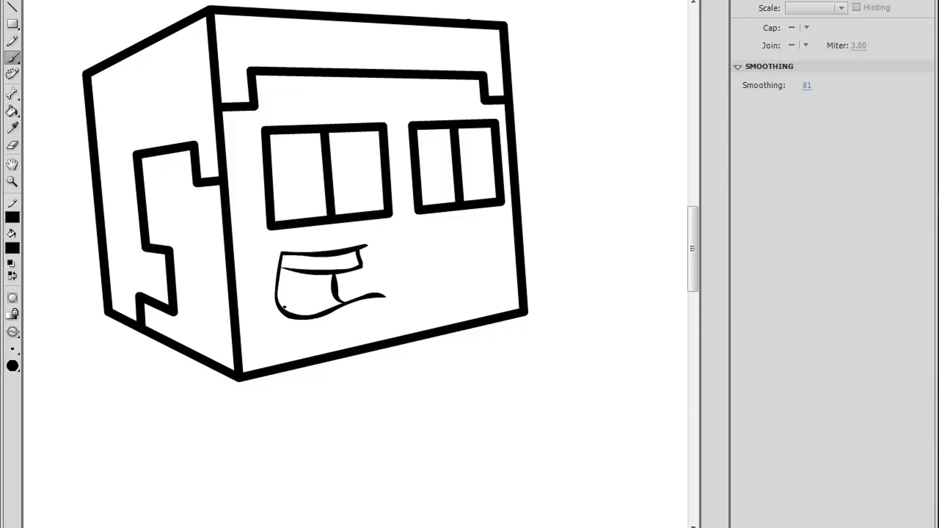
drag(323, 306, 326, 313)
- Zoom in on the mouth and drag its stroke edges to thin and reshape them
click(12, 181)
drag(252, 221, 445, 374)
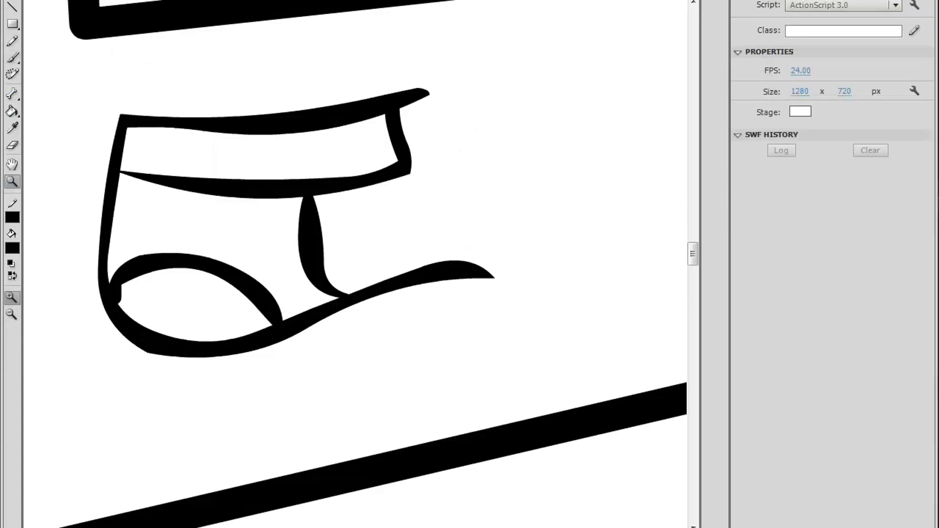
key(v)
drag(457, 264, 465, 273)
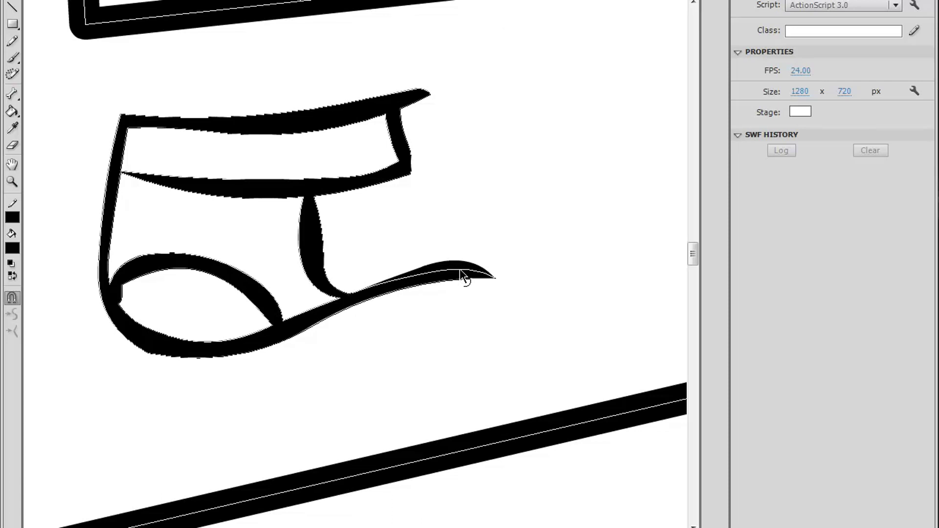
drag(324, 245, 320, 252)
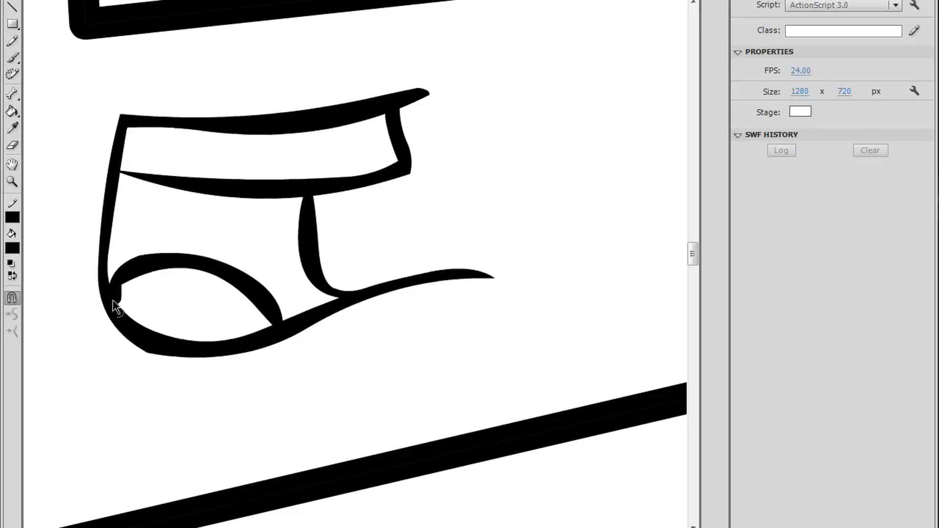
mouse_move(119, 293)
mouse_down()
mouse_move(114, 306)
mouse_move(130, 279)
mouse_move(113, 293)
mouse_up()
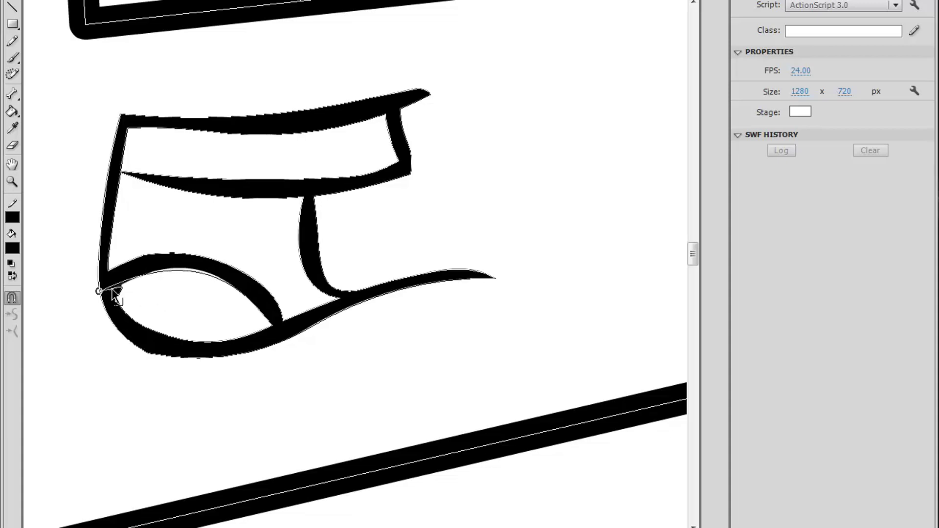
- Erase the small notch at the end of the mouth's inner curve
click(12, 145)
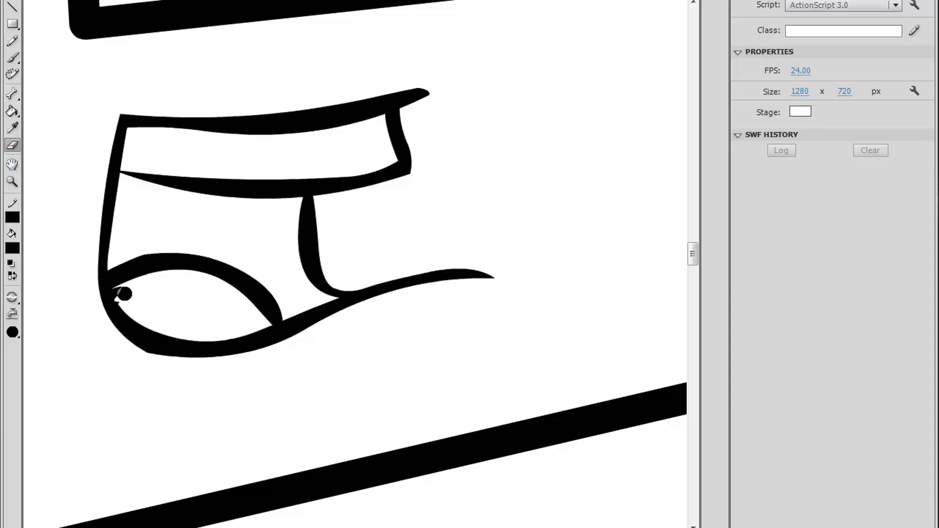
drag(124, 294, 114, 305)
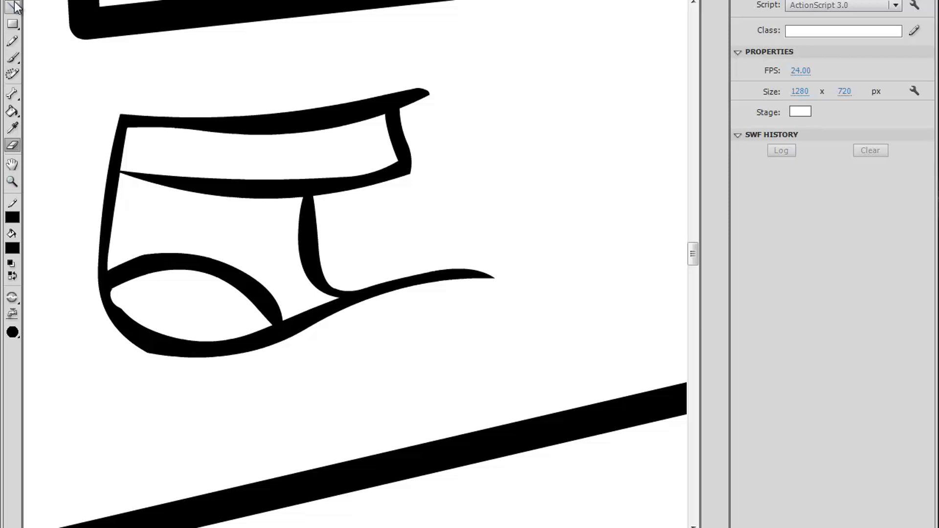
key(v)
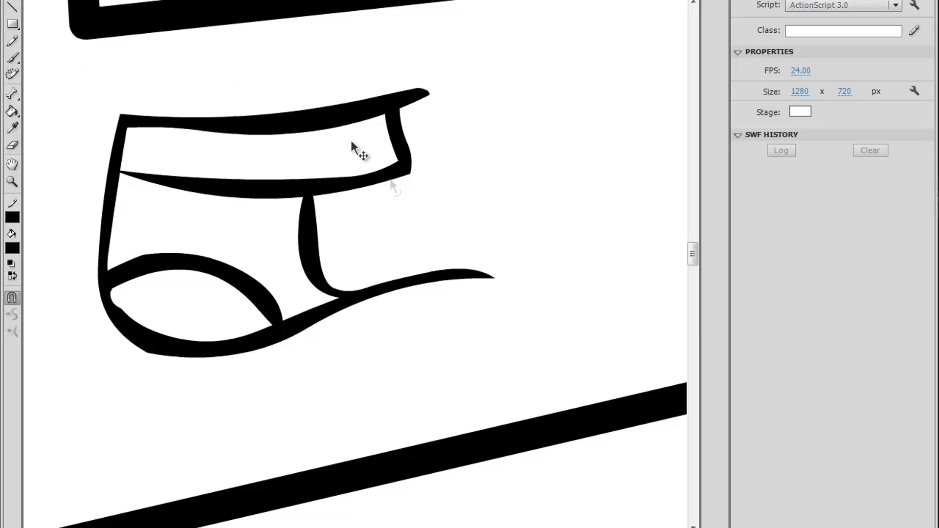
click(285, 182)
click(357, 149)
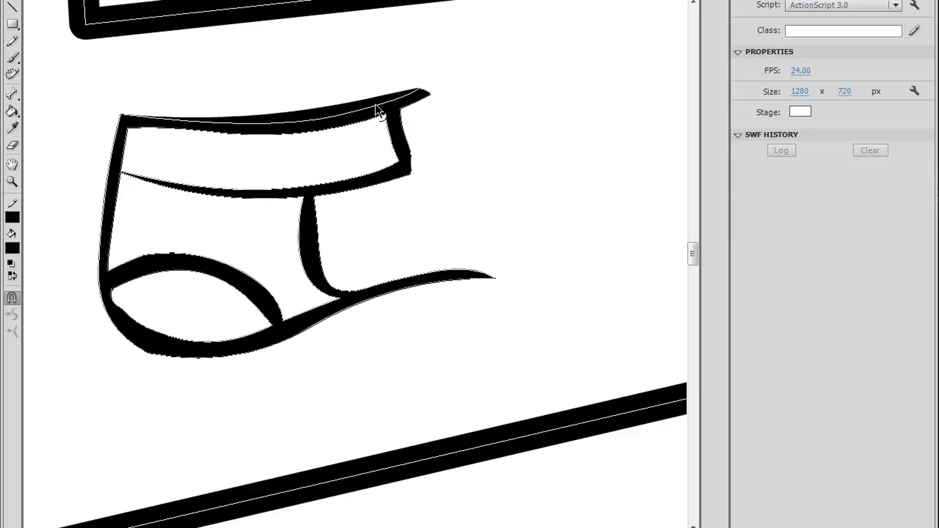
- Smooth the upper stroke tip, vertical stroke and bottom-left curve, then zoom back out
drag(429, 94, 451, 89)
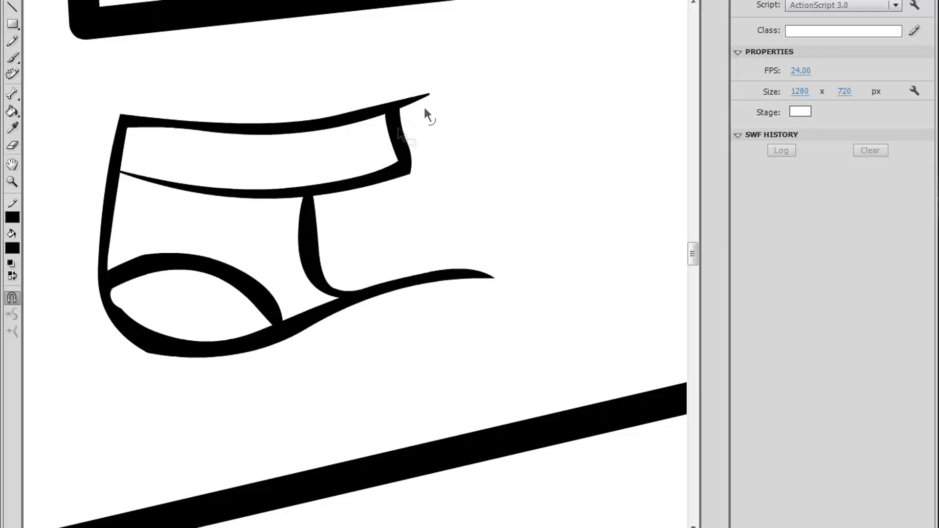
drag(318, 247, 309, 246)
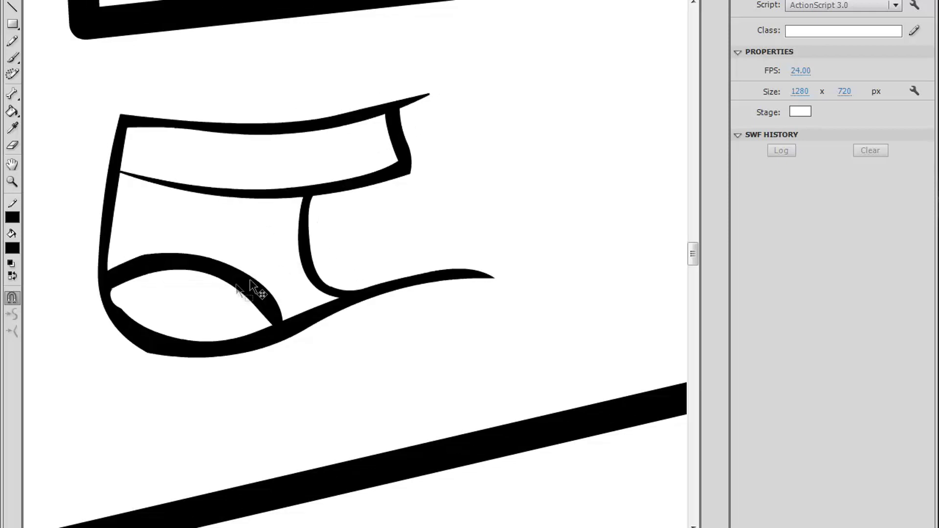
drag(153, 353, 137, 349)
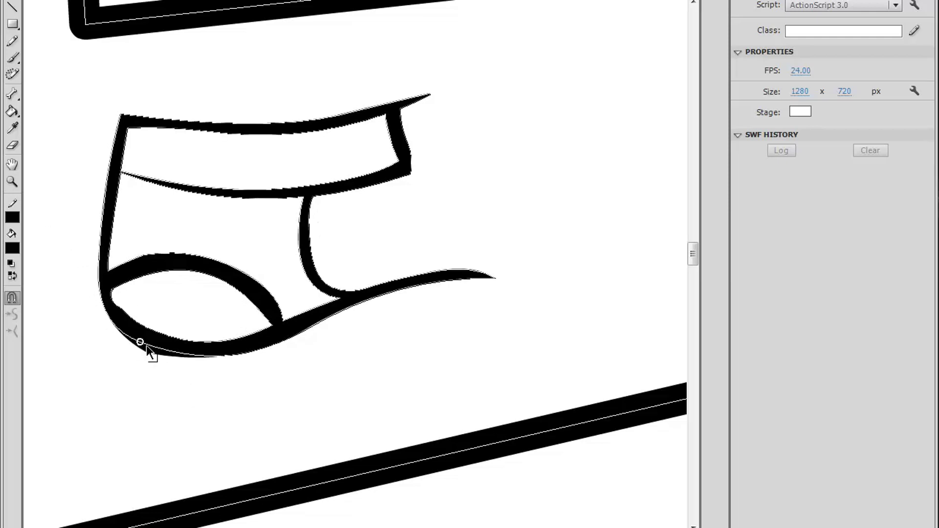
key(z)
click(267, 262)
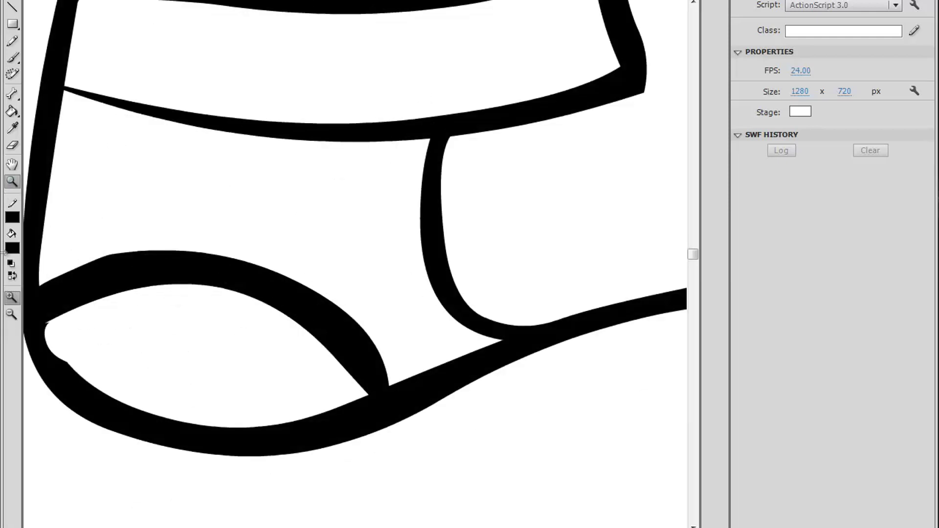
click(11, 315)
click(304, 337)
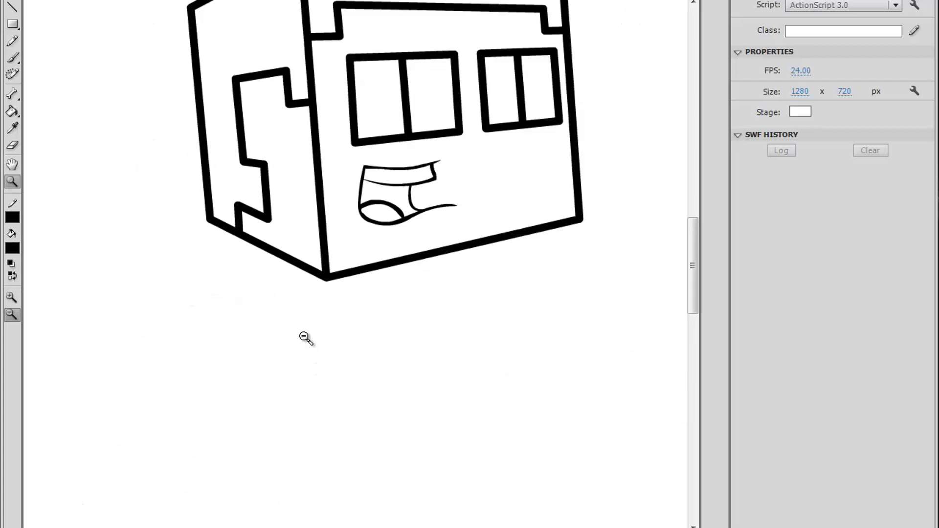
- Zoom out, select the whole cube head and make it slightly narrower
click(436, 253)
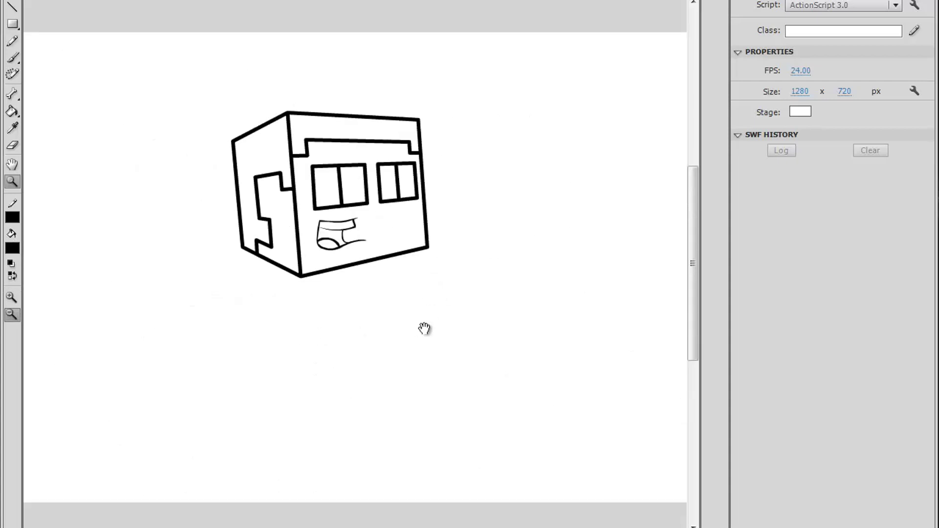
scroll(422, 308, down, 2)
drag(151, 38, 501, 307)
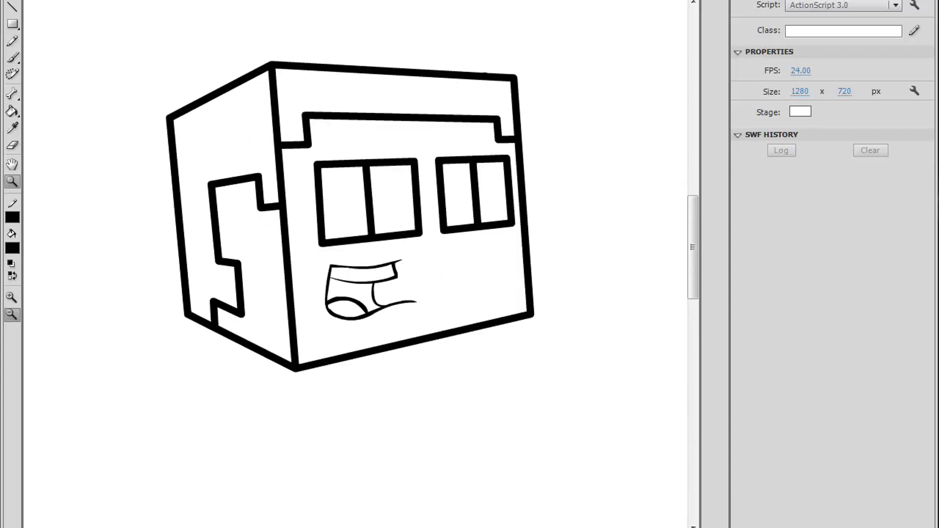
key(v)
drag(614, 456, 133, 98)
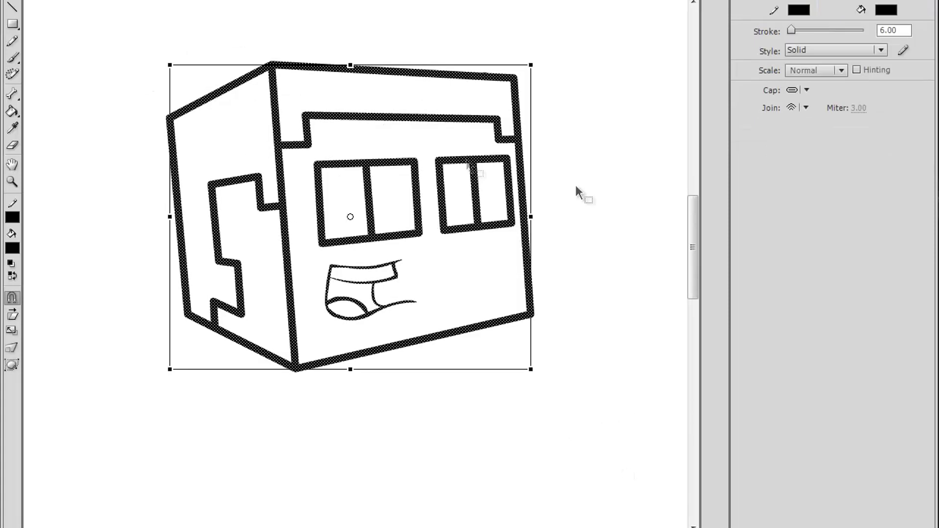
drag(531, 217, 519, 217)
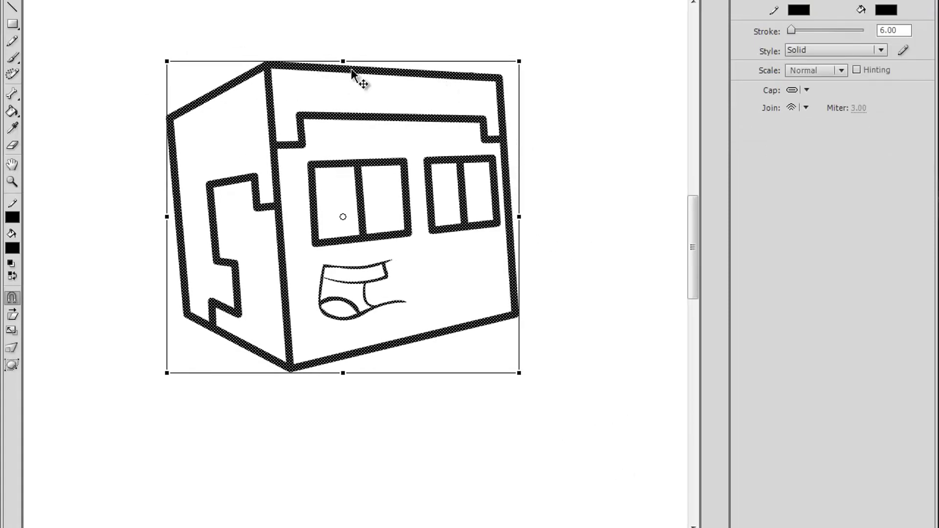
- Reselect the cube head and stretch it slightly taller
click(344, 56)
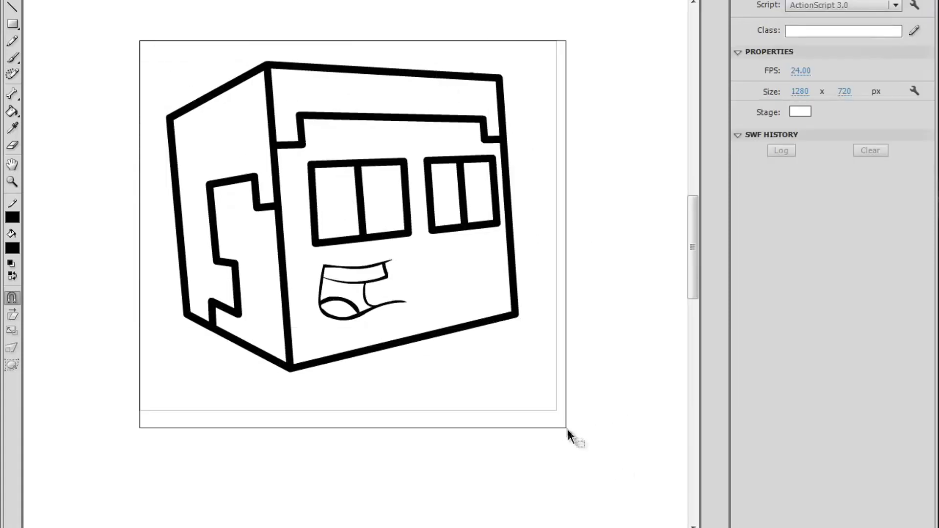
drag(140, 38, 568, 431)
drag(342, 65, 340, 41)
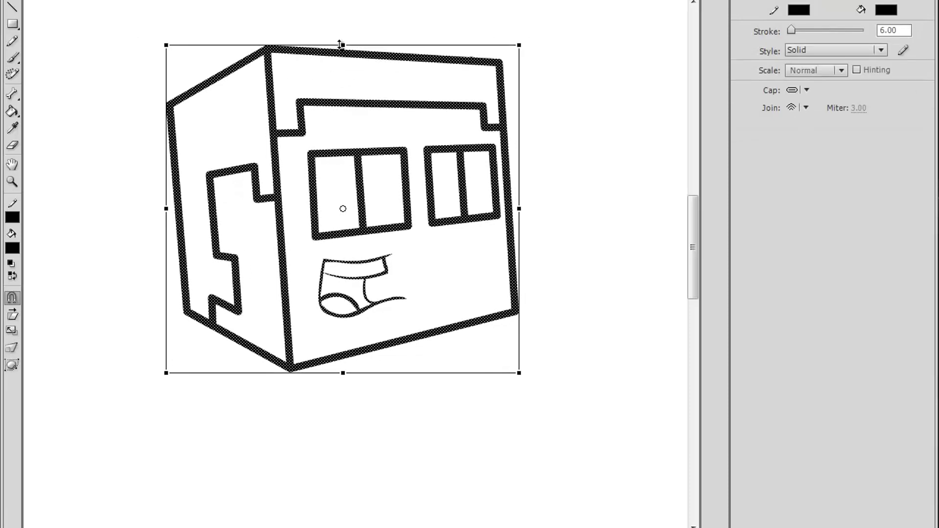
click(562, 123)
- Select the eyes and mouth to check them, then zoom out to frame the head
double_click(363, 234)
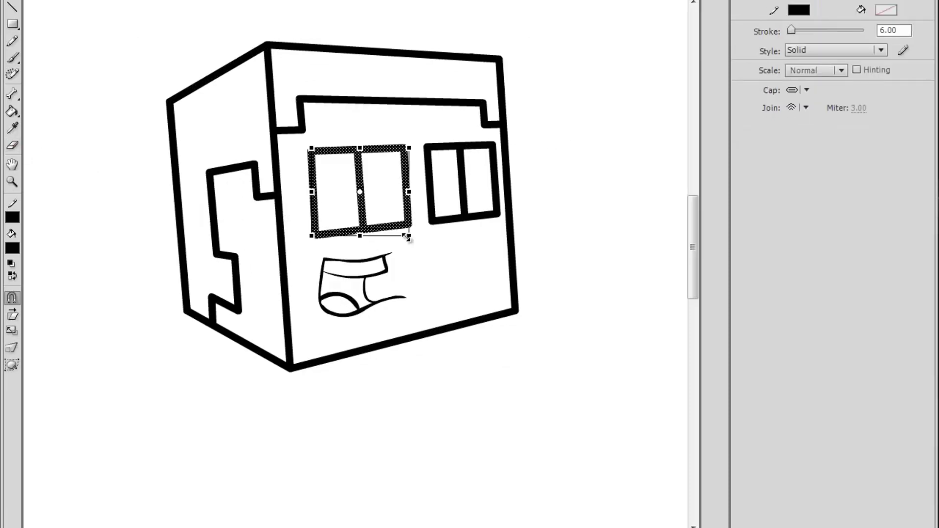
shift+double_click(463, 219)
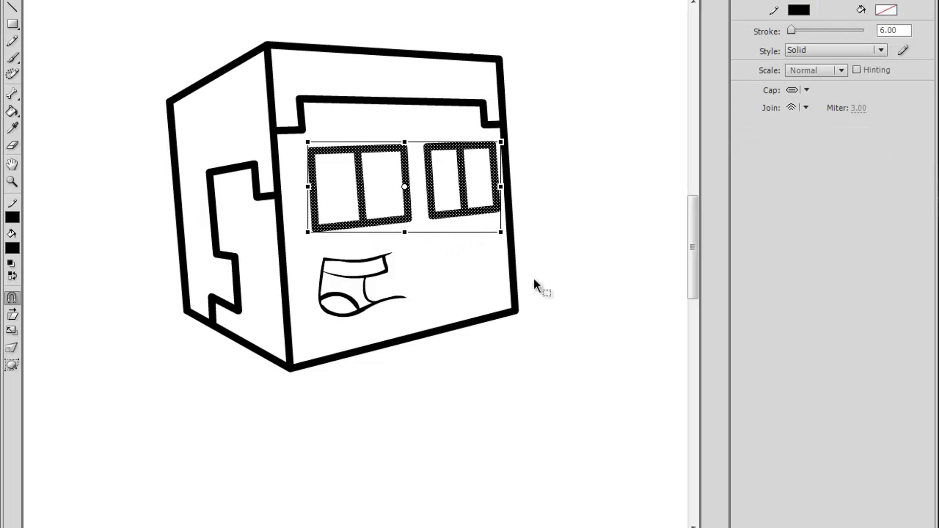
click(440, 289)
double_click(366, 264)
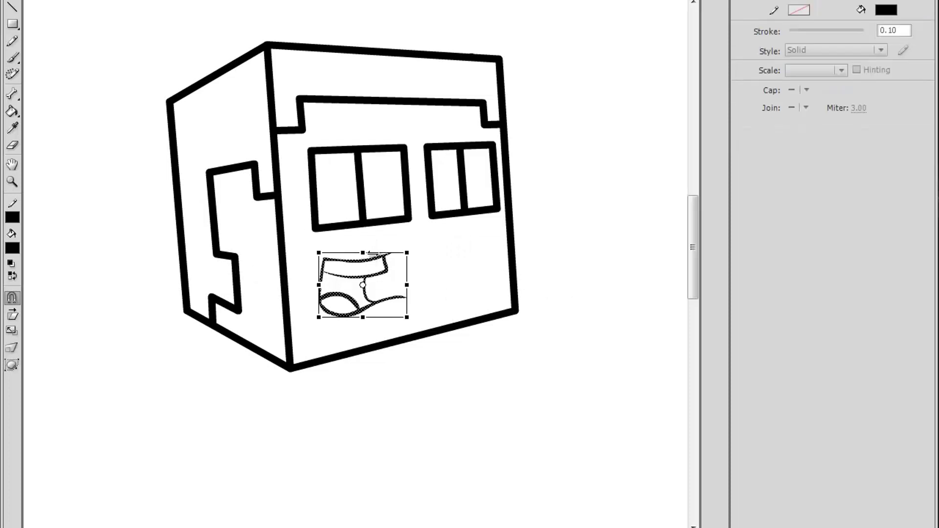
click(447, 378)
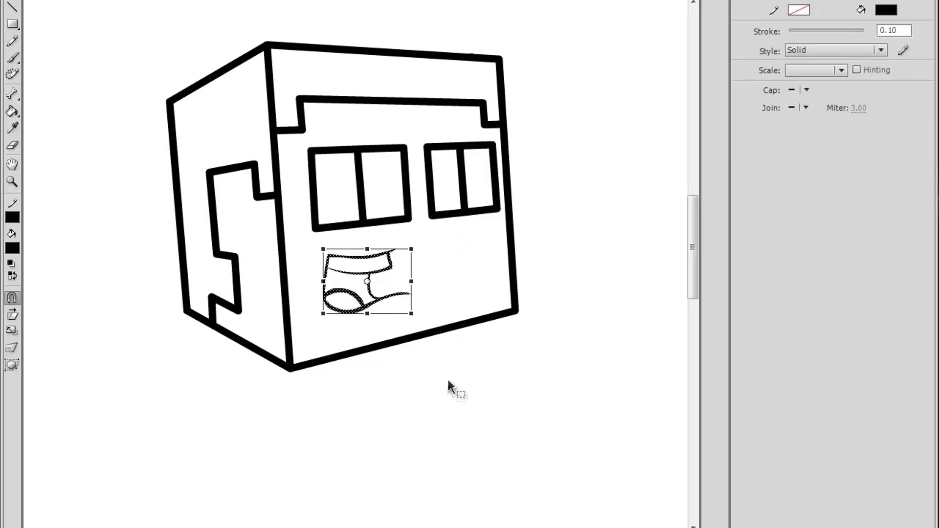
click(16, 180)
alt+click(430, 308)
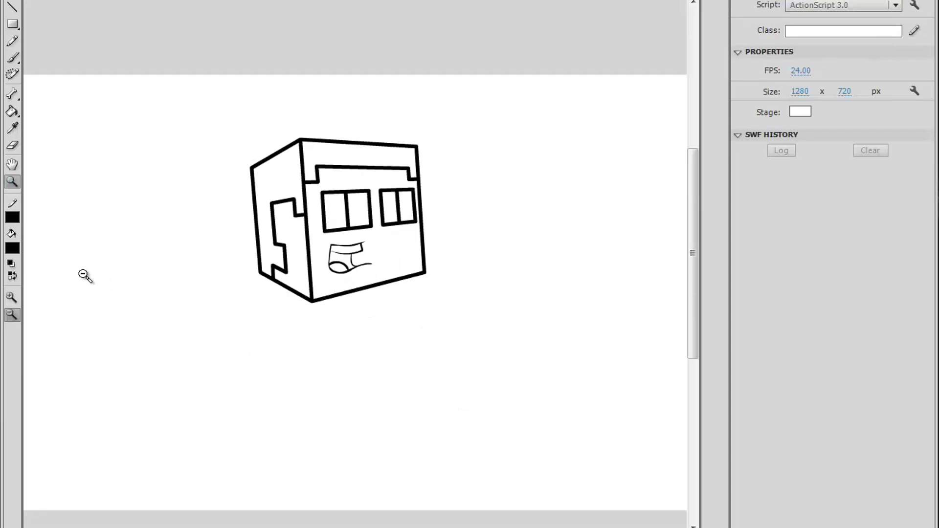
drag(499, 378, 349, 352)
- Fill the head's top face and left side with a custom dark brown
click(12, 111)
click(6, 249)
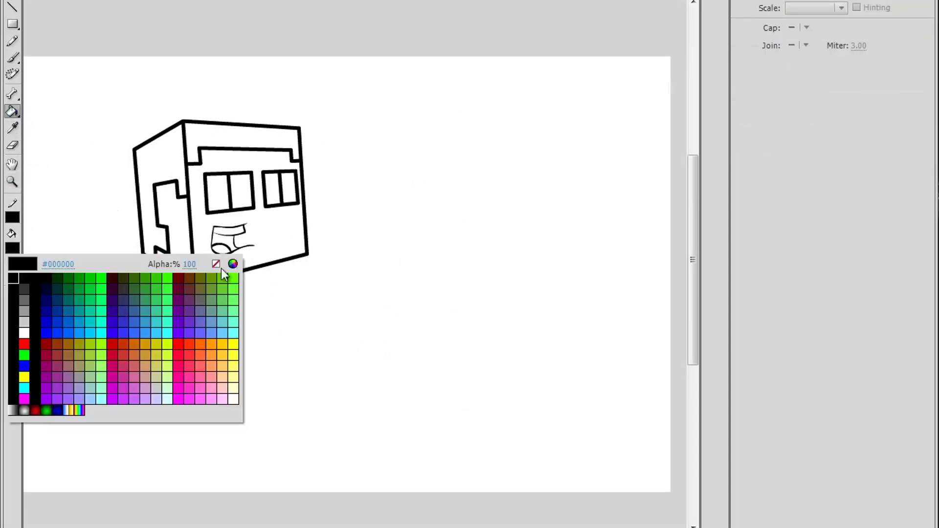
click(233, 265)
click(12, 249)
click(233, 264)
drag(480, 181, 479, 198)
drag(625, 231, 625, 216)
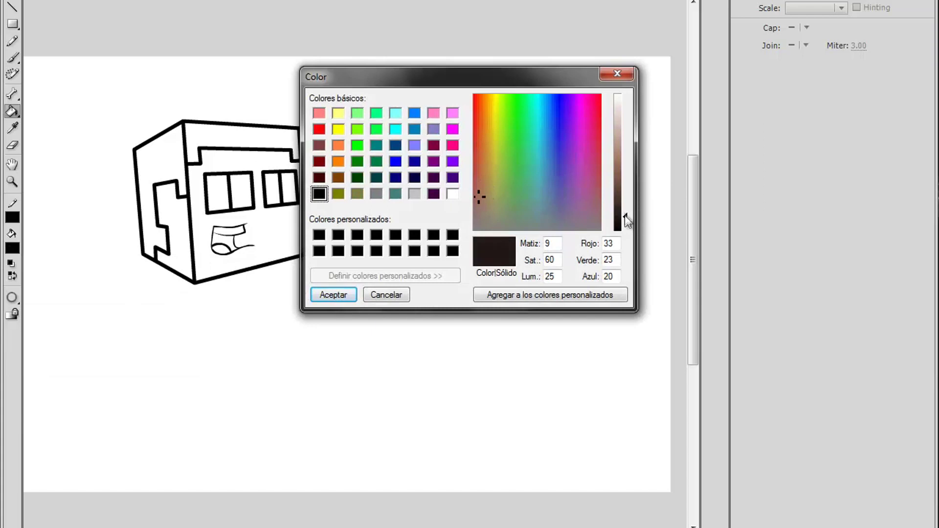
click(333, 295)
click(226, 135)
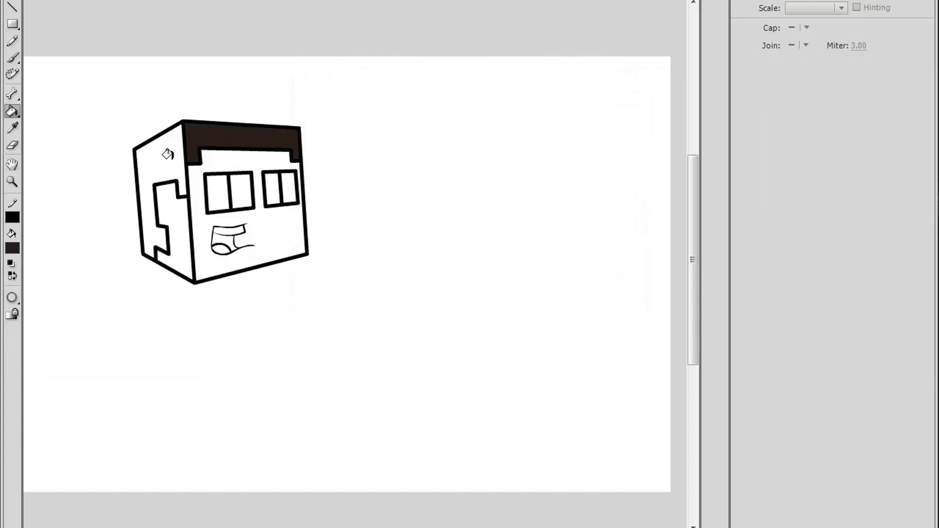
click(169, 154)
- Fill the front face and side ear area with a custom light peach
click(12, 248)
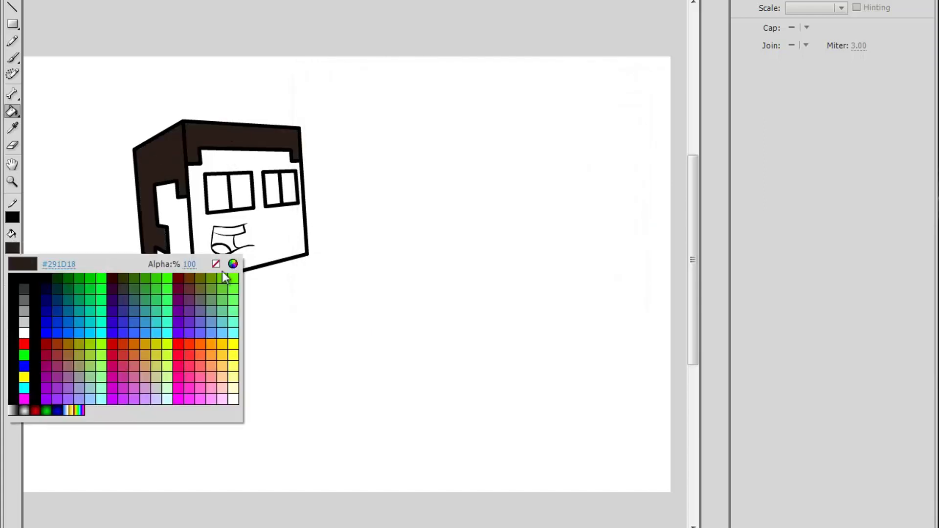
click(233, 264)
drag(476, 147, 482, 108)
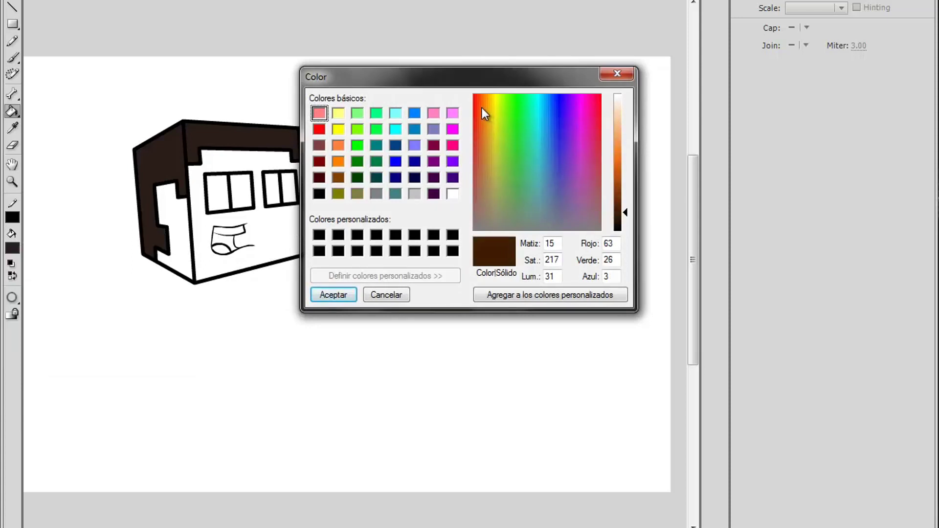
drag(624, 115, 623, 119)
drag(485, 104, 485, 101)
click(352, 298)
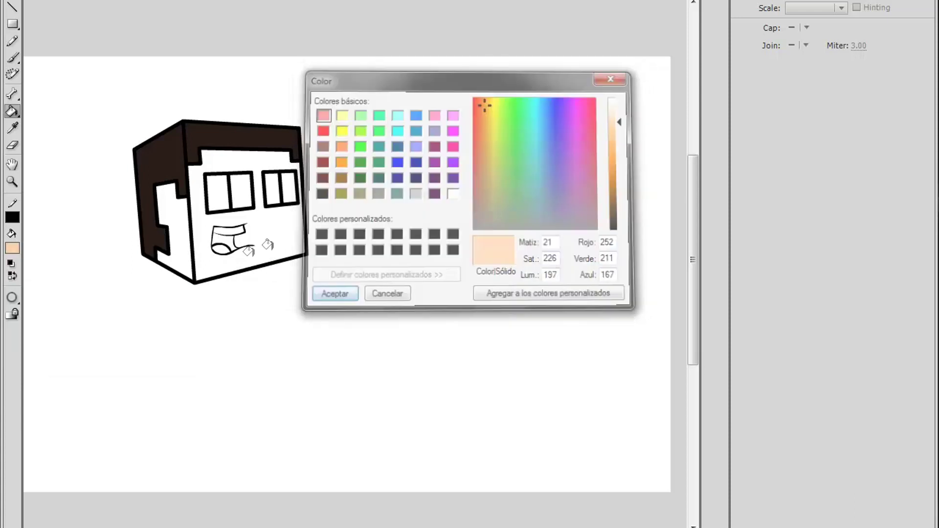
click(272, 215)
click(174, 218)
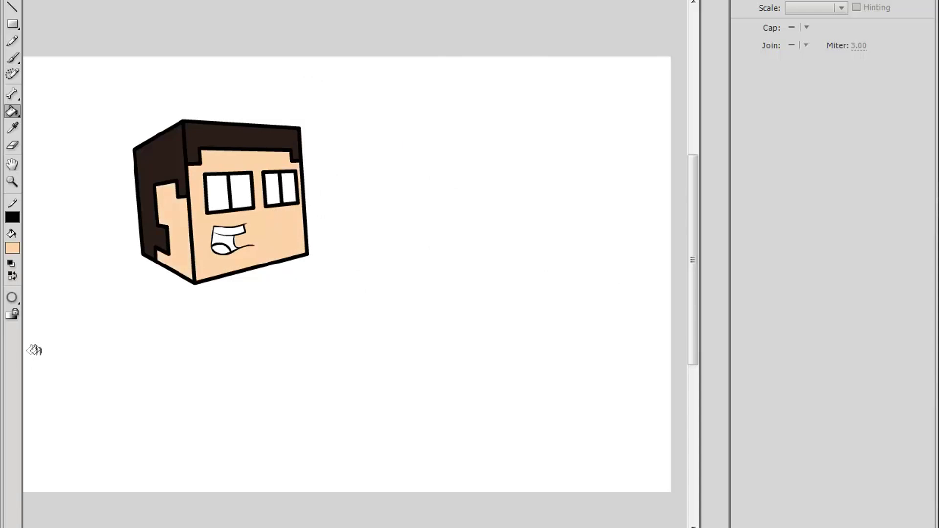
click(12, 251)
click(42, 115)
- Zoom in on the mouth and fill its interior with a custom dark brown
click(11, 263)
click(12, 182)
drag(205, 216, 406, 335)
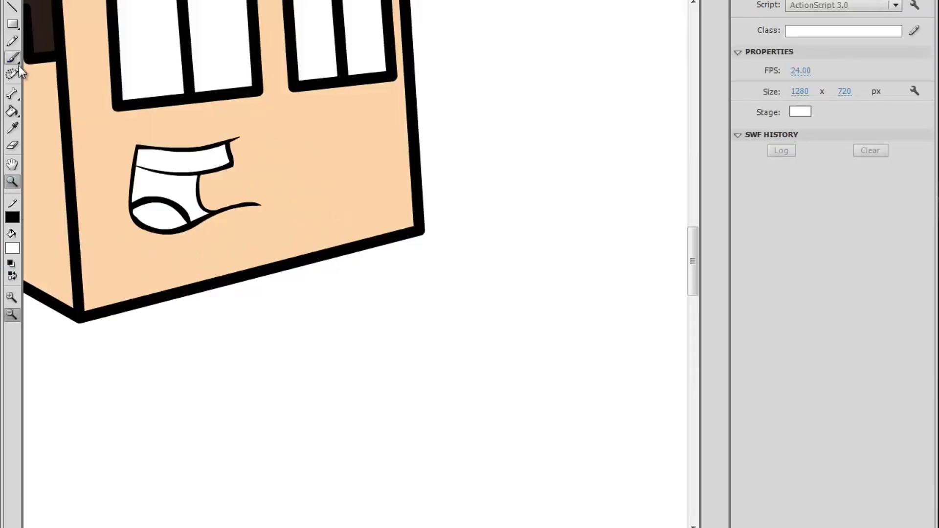
click(11, 111)
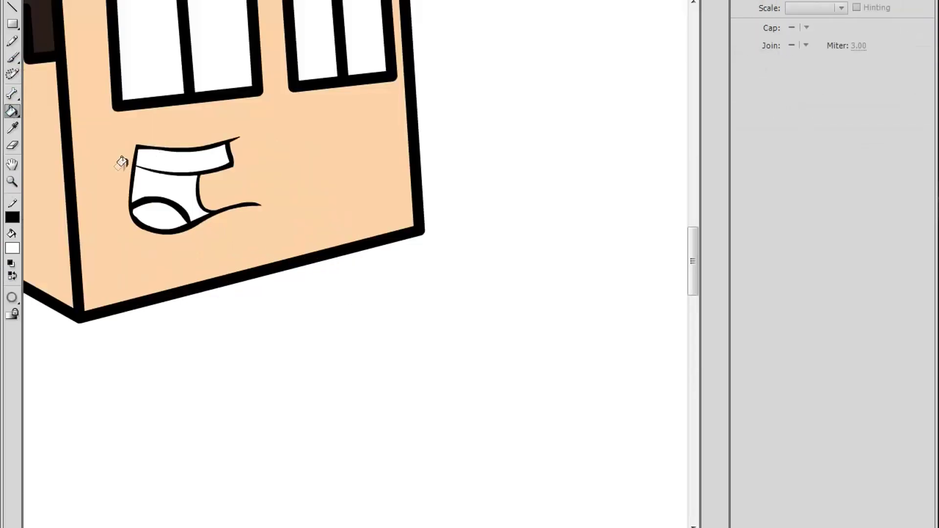
click(13, 249)
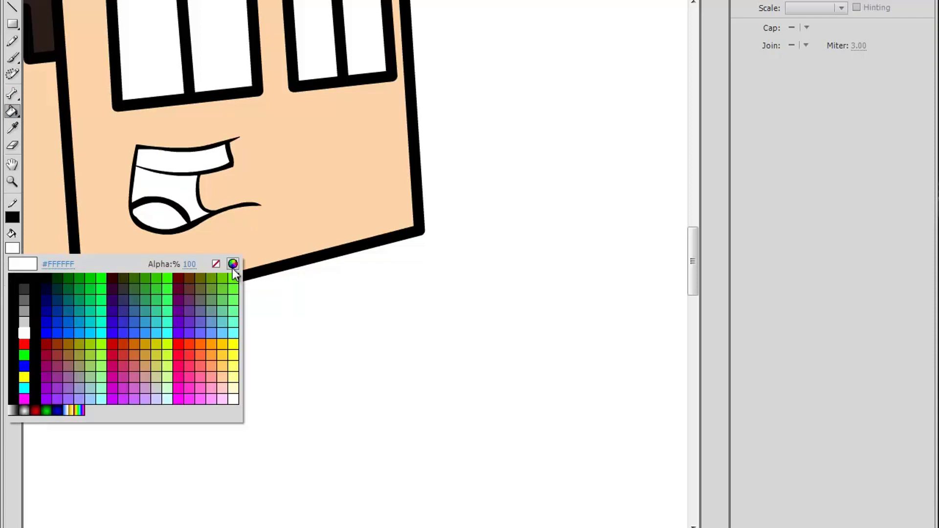
click(233, 262)
drag(493, 169, 603, 195)
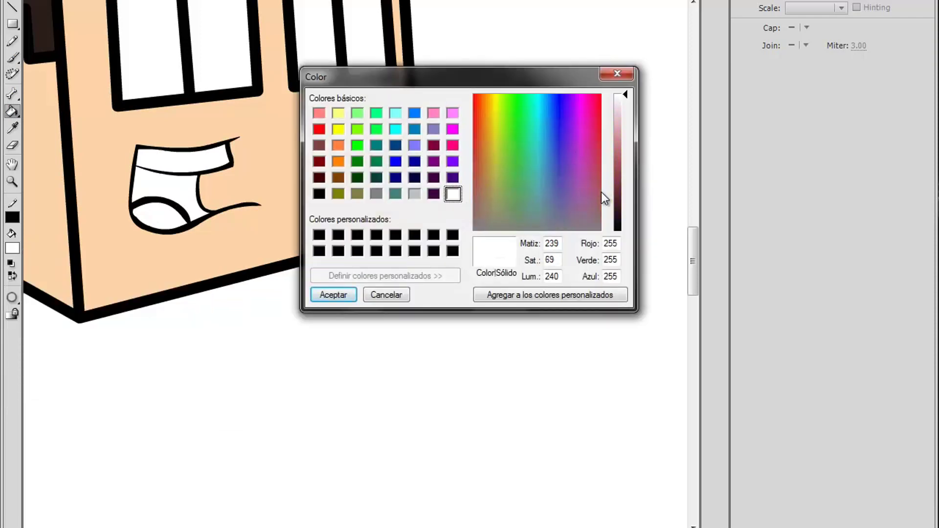
click(617, 210)
click(333, 294)
click(161, 191)
- Fill the tongue inside the mouth red
click(13, 248)
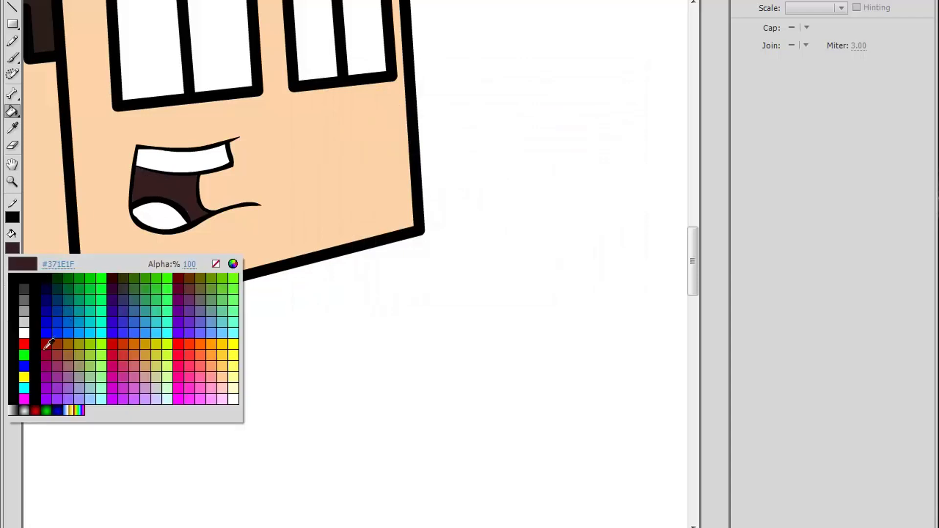
click(46, 336)
click(148, 219)
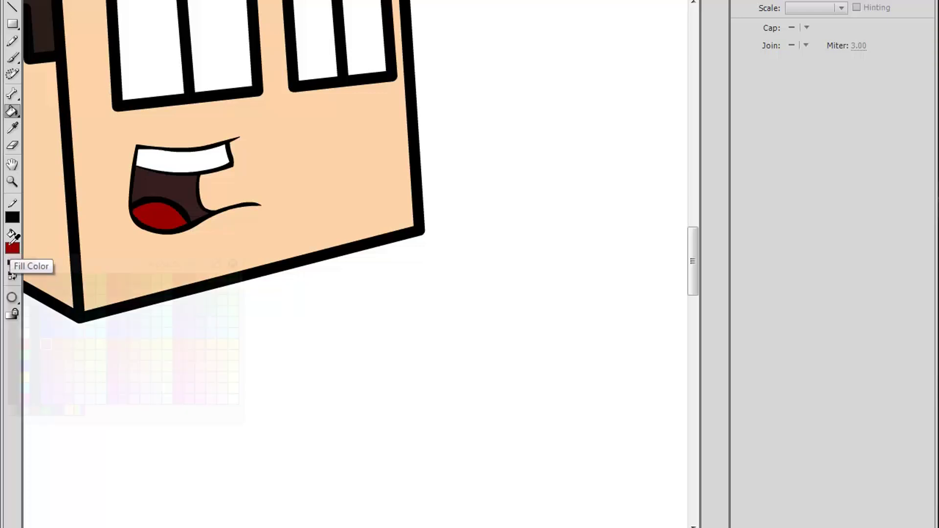
click(12, 249)
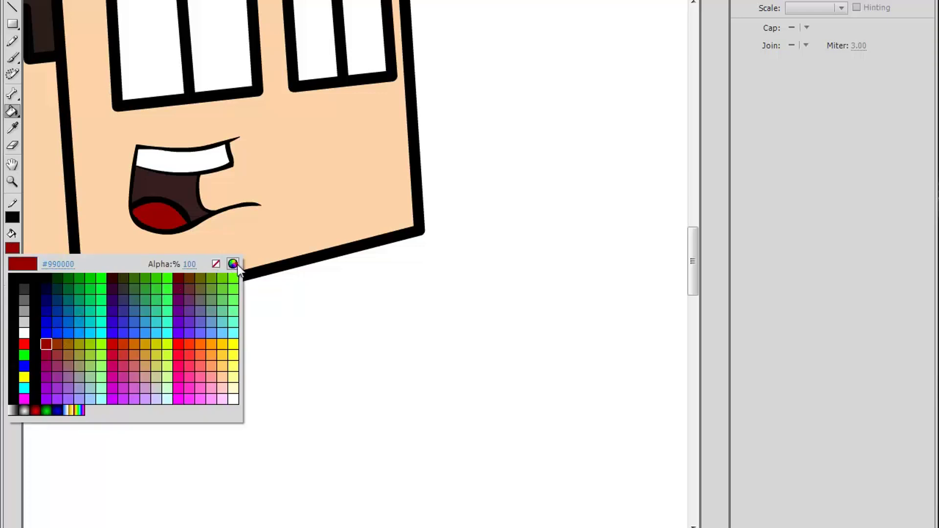
click(211, 366)
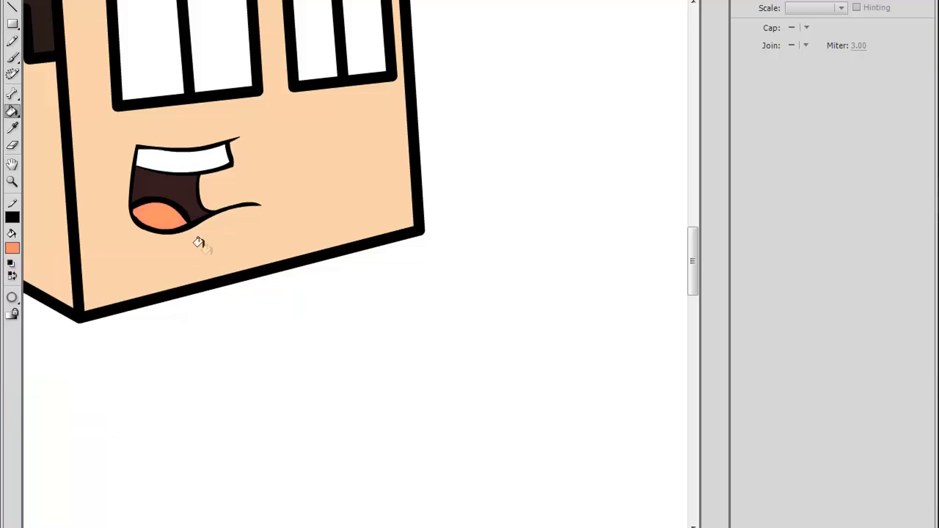
- Fill the right eye's white stripe with a custom dark blue
click(16, 253)
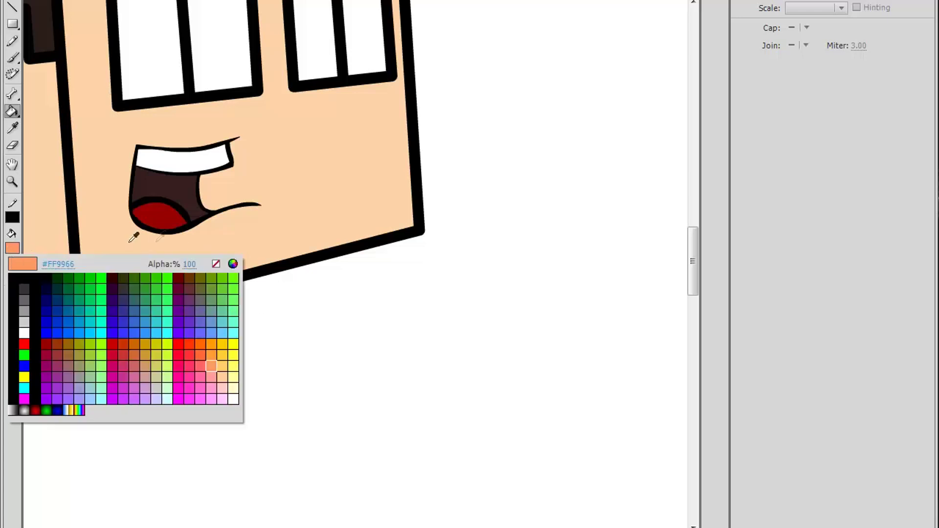
click(233, 262)
mouse_move(506, 171)
mouse_down()
mouse_move(533, 207)
mouse_move(548, 191)
mouse_move(549, 163)
mouse_move(526, 155)
mouse_move(554, 142)
mouse_move(552, 155)
mouse_move(553, 143)
mouse_up()
click(618, 168)
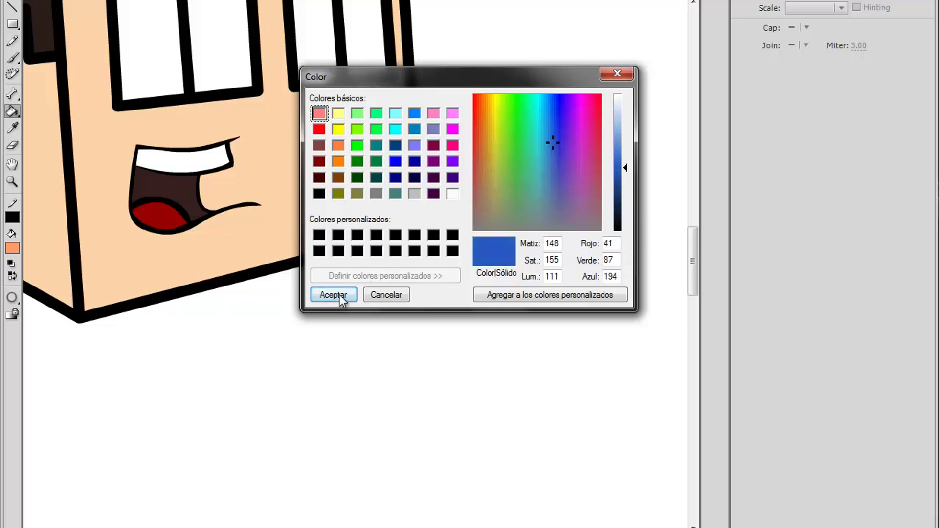
click(342, 296)
click(221, 78)
- Zoom out and pan to frame the fully coloured cube head
click(321, 50)
click(12, 181)
alt+click(262, 235)
drag(385, 376, 359, 365)
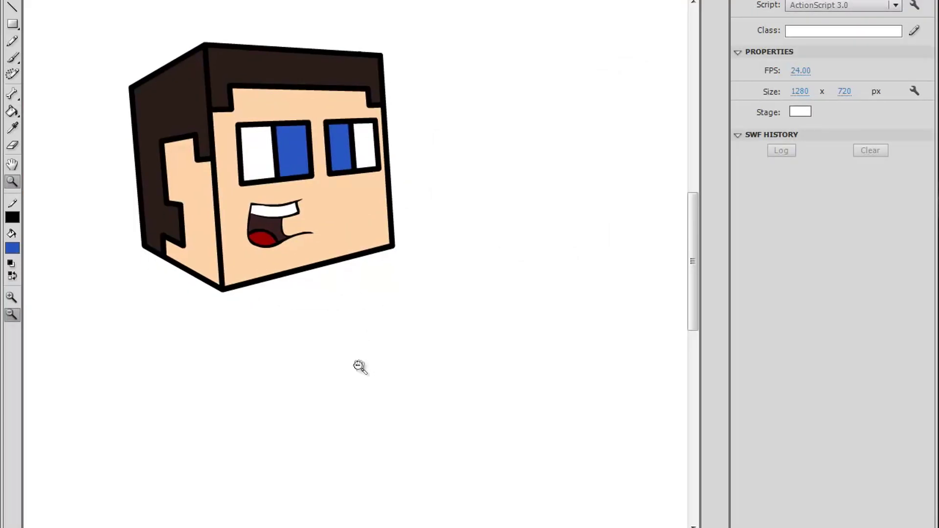
click(12, 58)
click(12, 7)
mouse_move(154, 120)
mouse_down()
mouse_move(161, 225)
mouse_move(218, 223)
mouse_up()
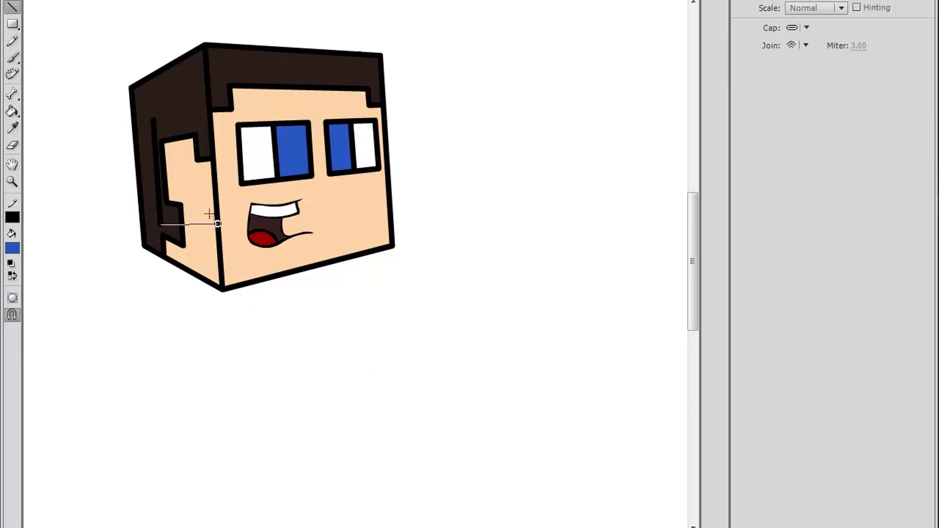
key(ctrl+z)
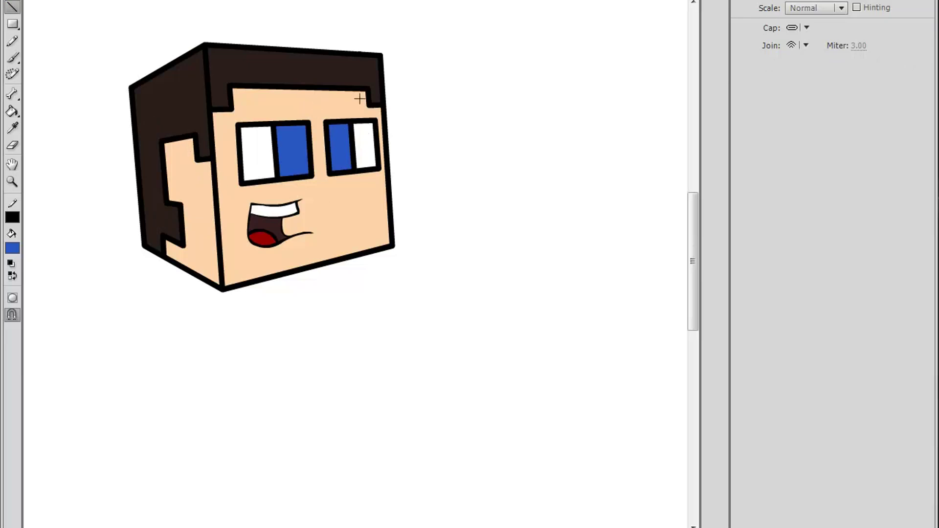
drag(381, 55, 254, 16)
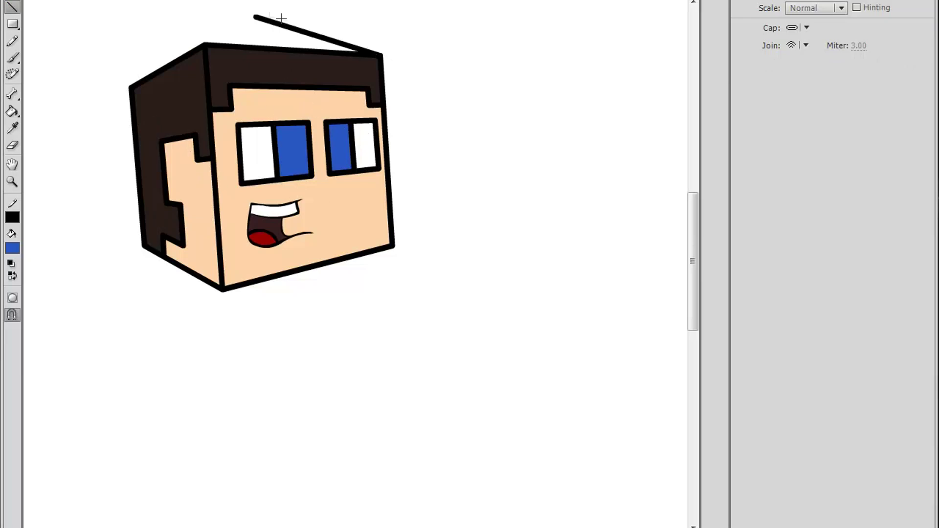
key(ctrl+z)
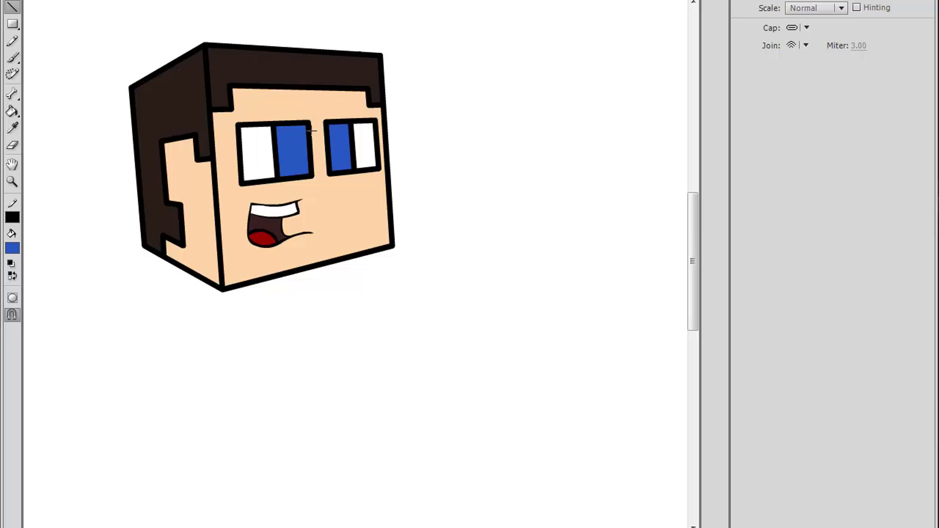
drag(299, 207, 485, 187)
key(ctrl+z)
mouse_move(256, 154)
mouse_down()
mouse_move(310, 141)
mouse_move(386, 164)
mouse_up()
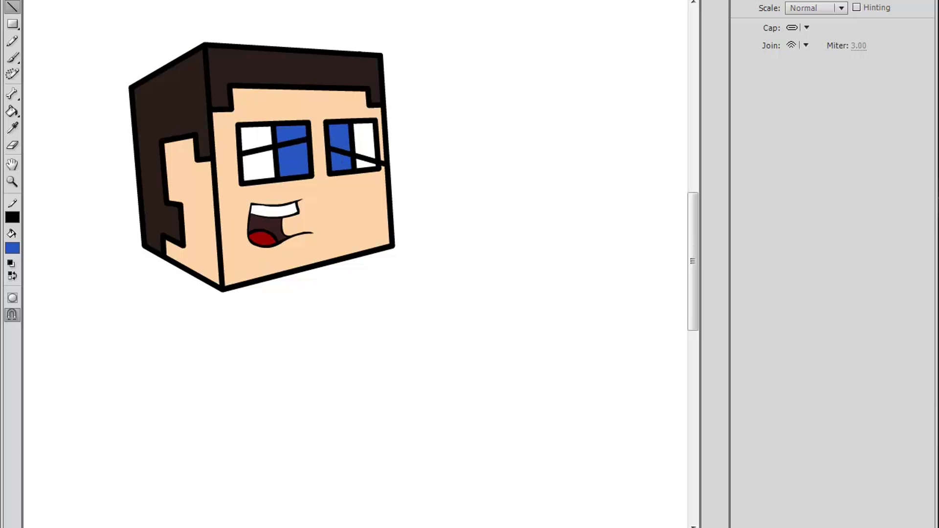
key(v)
click(283, 136)
key(Delete)
click(338, 137)
key(Delete)
key(Delete)
key(ctrl+z)
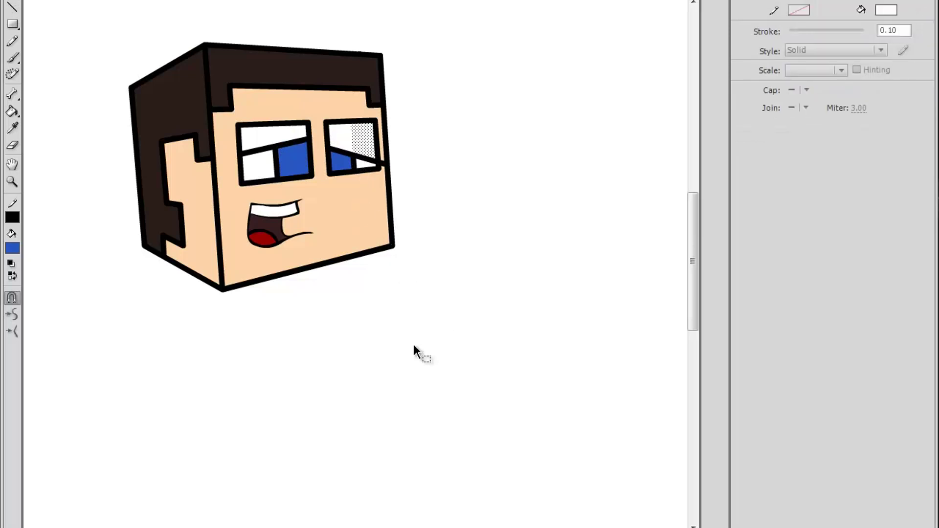
key(ctrl+z)
key(ctrl+z)
key(ctrl+z)
key(ctrl+z)
key(ctrl+z)
key(ctrl+z)
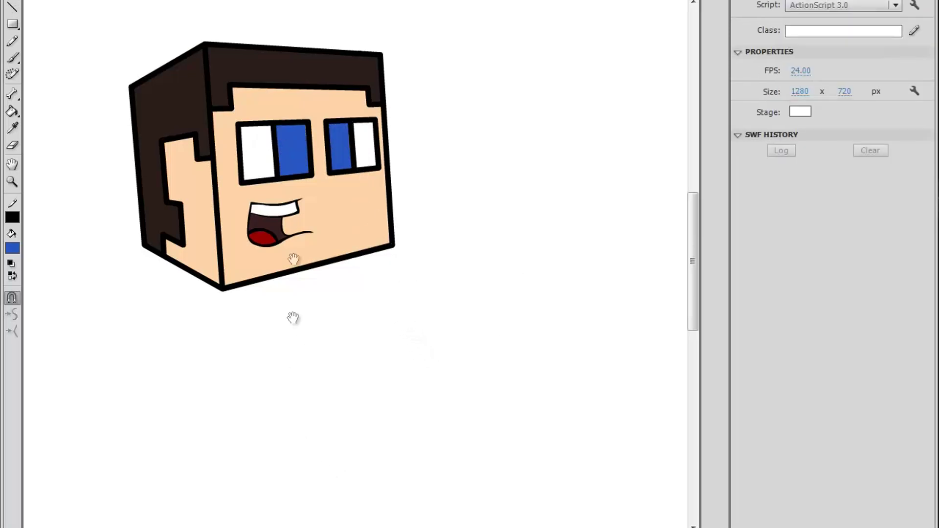
drag(292, 317, 314, 304)
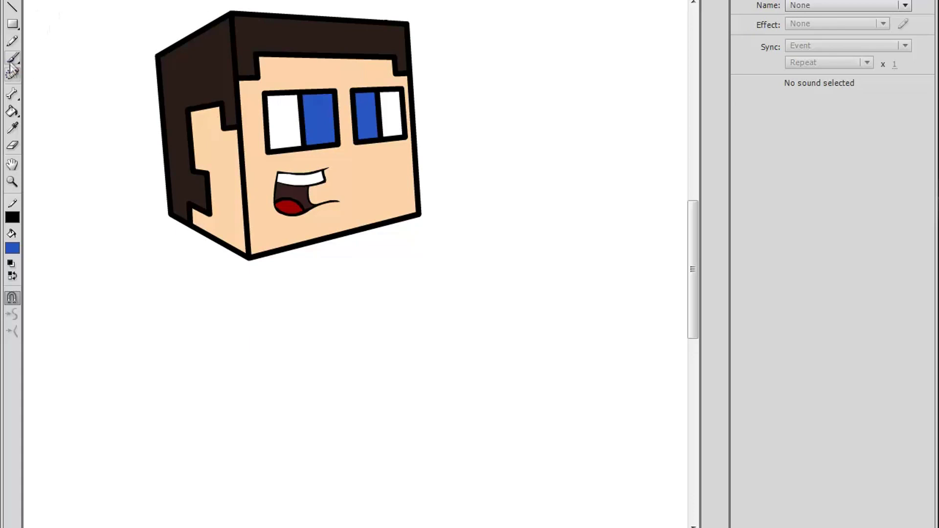
- Draw long vertical lines down from the cube head's corners as the body's sides
click(13, 7)
drag(332, 264, 328, 152)
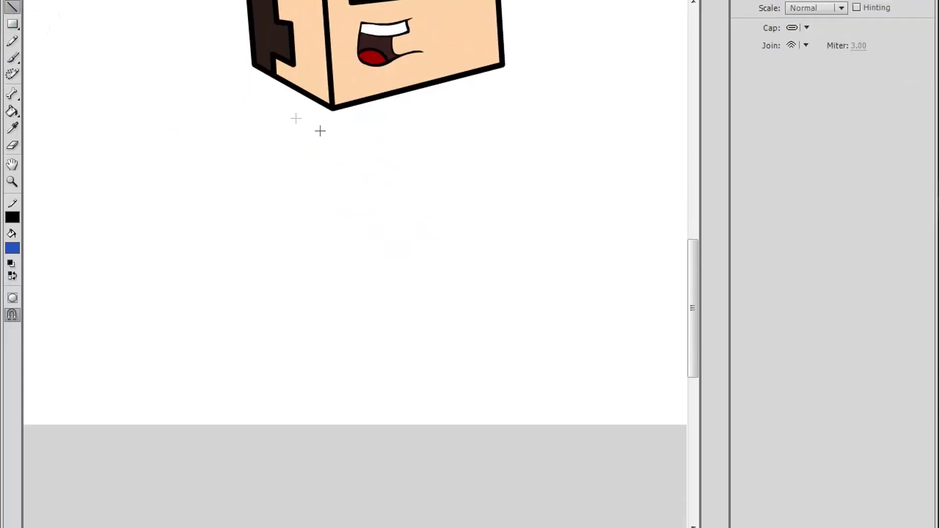
drag(346, 104, 372, 482)
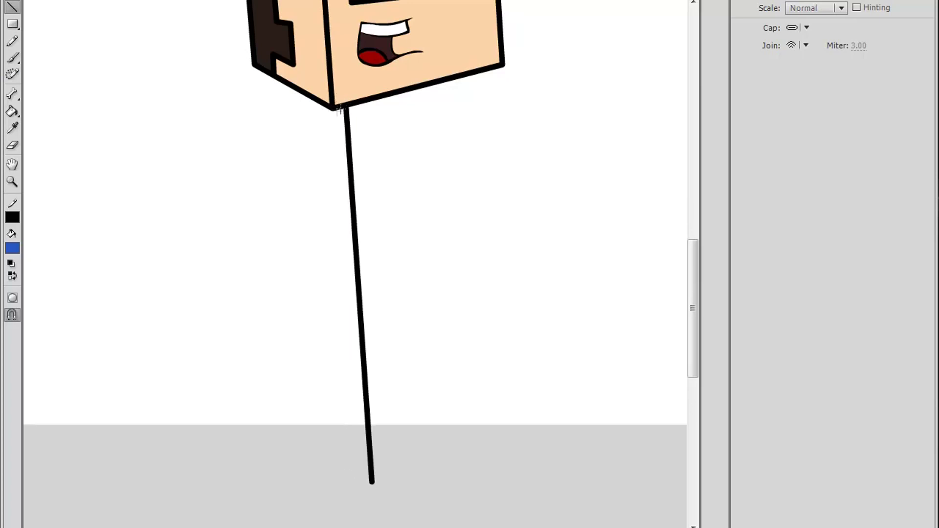
drag(493, 68, 526, 463)
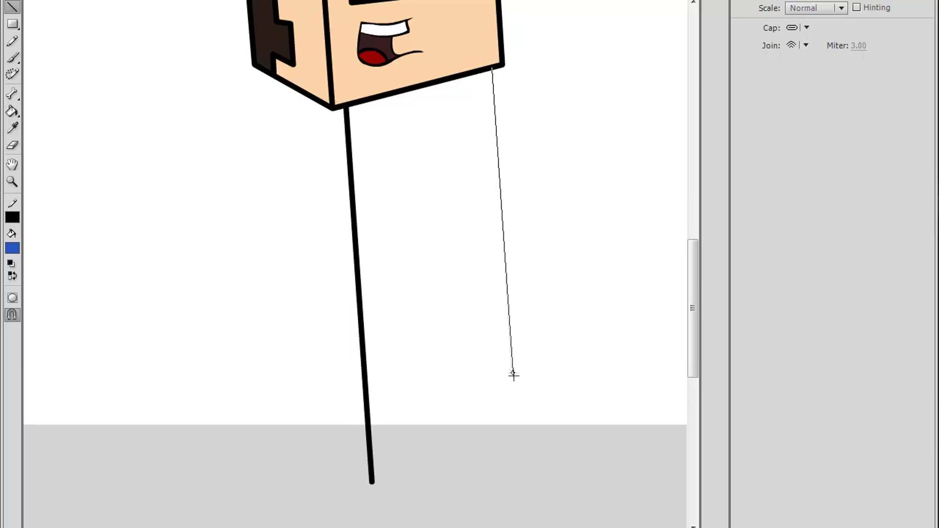
drag(525, 464, 526, 463)
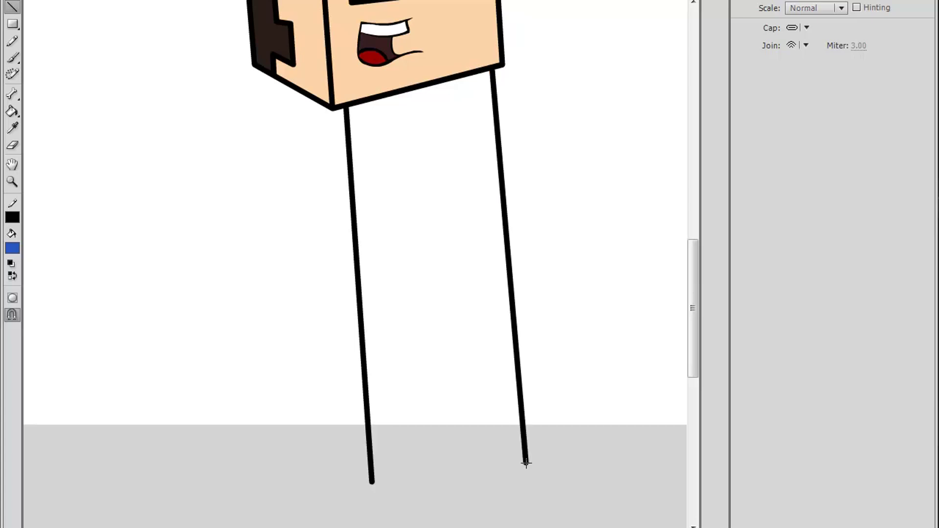
scroll(488, 201, down, 3)
key(ctrl+z)
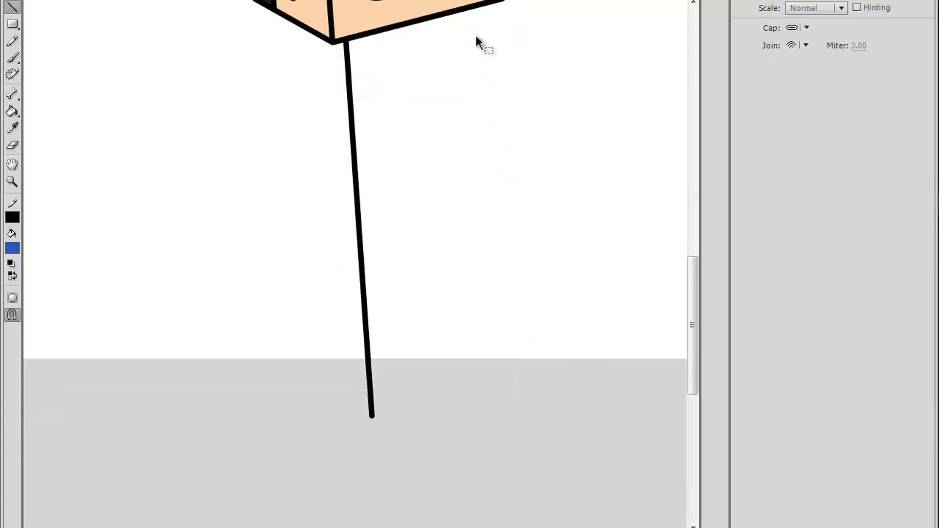
key(ctrl+z)
drag(359, 39, 390, 454)
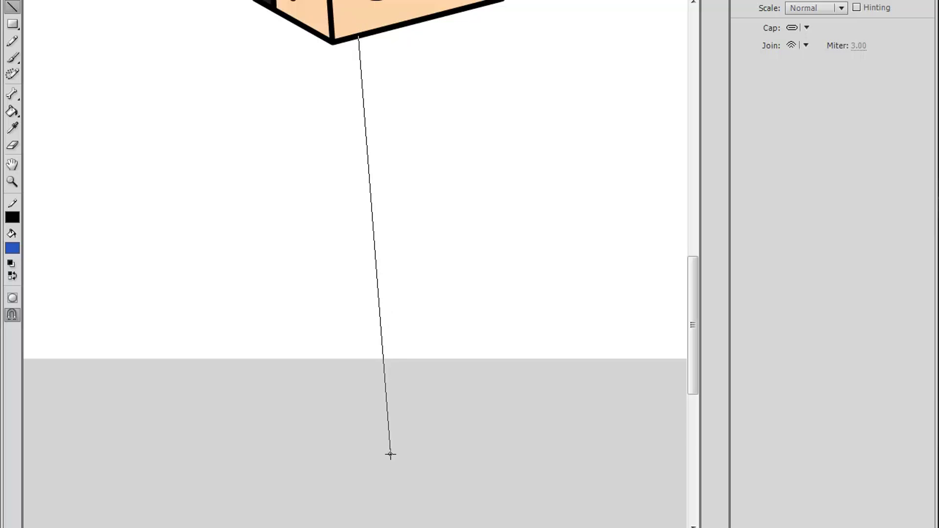
scroll(440, 245, up, 3)
drag(481, 71, 526, 482)
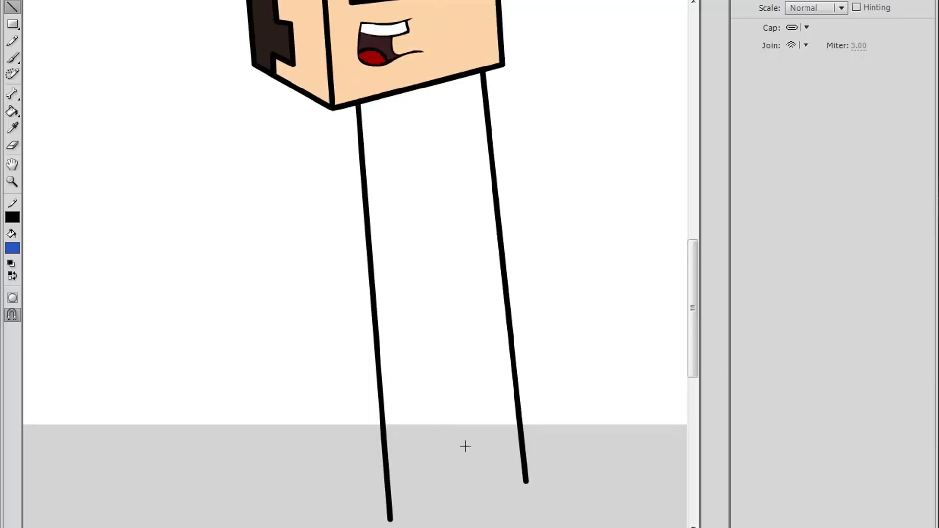
- Add a left side line, a bottom crossbar and a short connector toward the head
drag(287, 85, 317, 514)
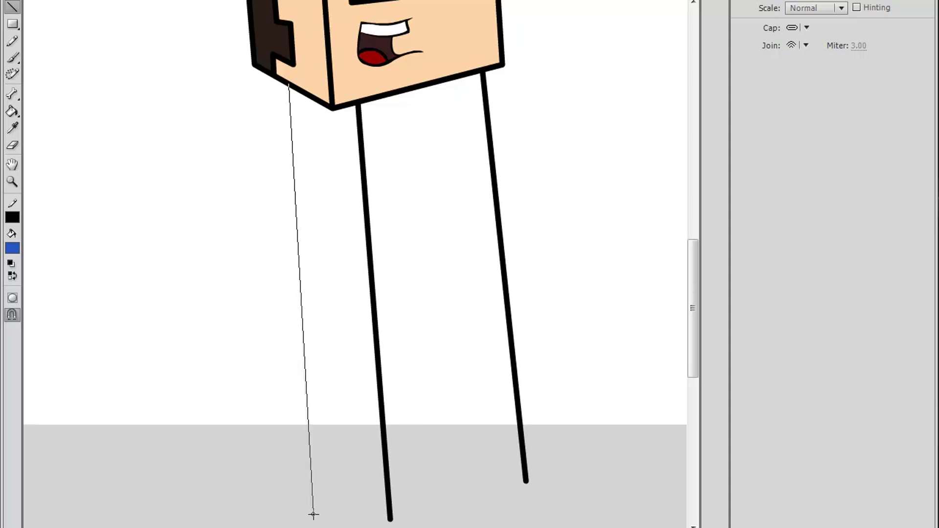
drag(287, 478, 630, 465)
scroll(379, 346, down, 3)
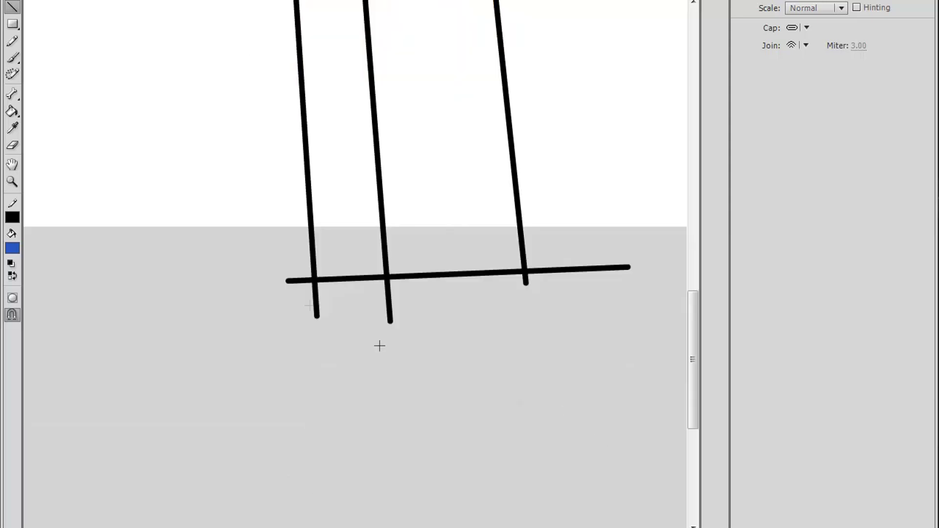
scroll(489, 430, up, 5)
scroll(348, 157, down, 6)
scroll(361, 178, down, 1)
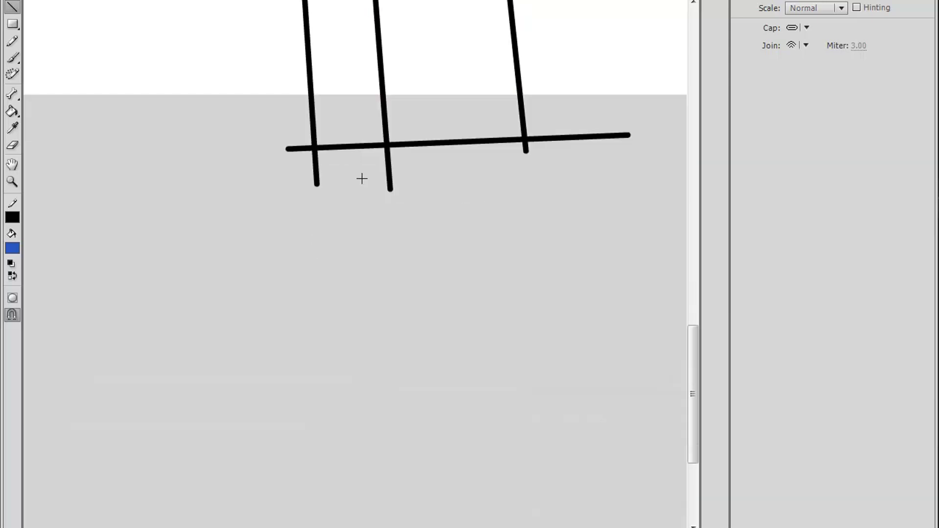
scroll(372, 175, up, 4)
scroll(371, 175, up, 1)
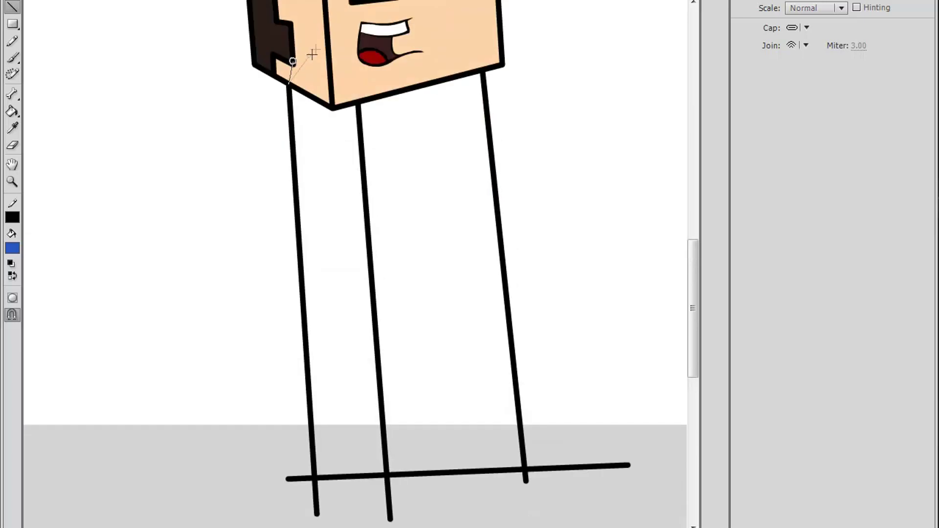
mouse_move(359, 103)
mouse_down()
mouse_move(300, 37)
mouse_move(363, 107)
mouse_up()
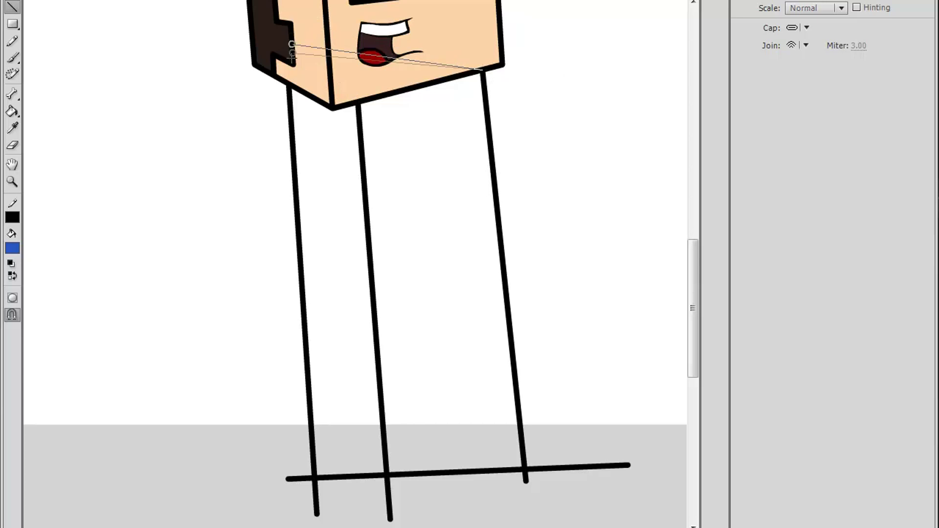
scroll(334, 54, down, 1)
scroll(263, 284, down, 1)
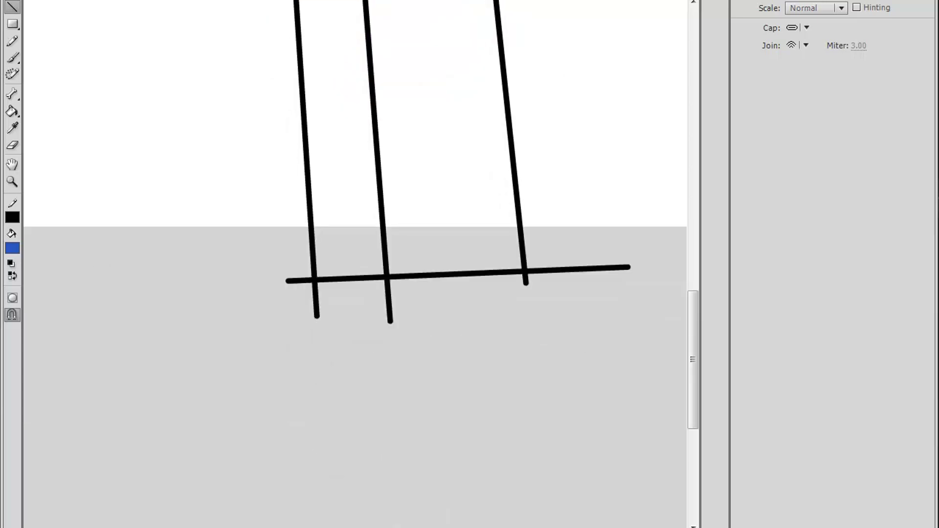
- Delete the crossbar stubs and lower line segments hanging below the box
click(301, 281)
key(Delete)
click(317, 305)
key(Delete)
click(389, 304)
key(Delete)
click(527, 280)
key(Delete)
key(Delete)
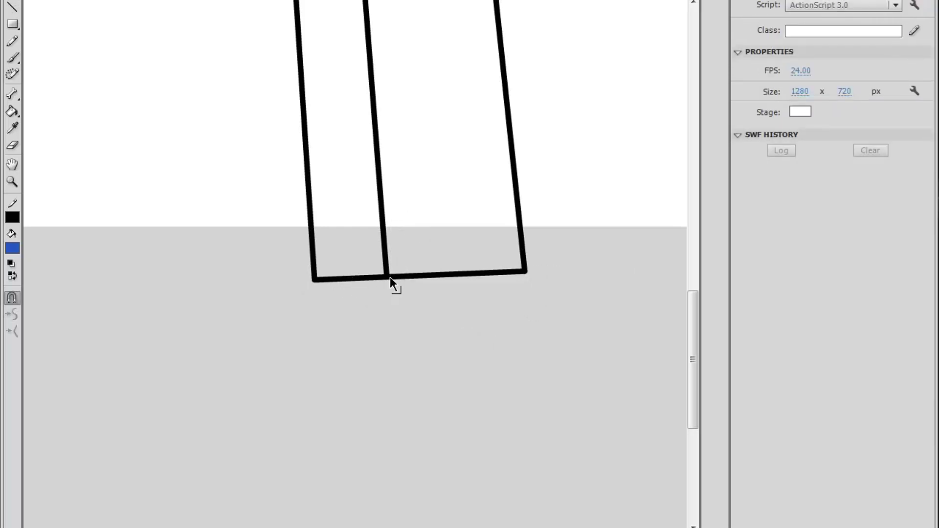
- Angle the box's bottom junction and remove stray strokes crossing the top corner
drag(386, 279, 384, 304)
scroll(518, 313, up, 5)
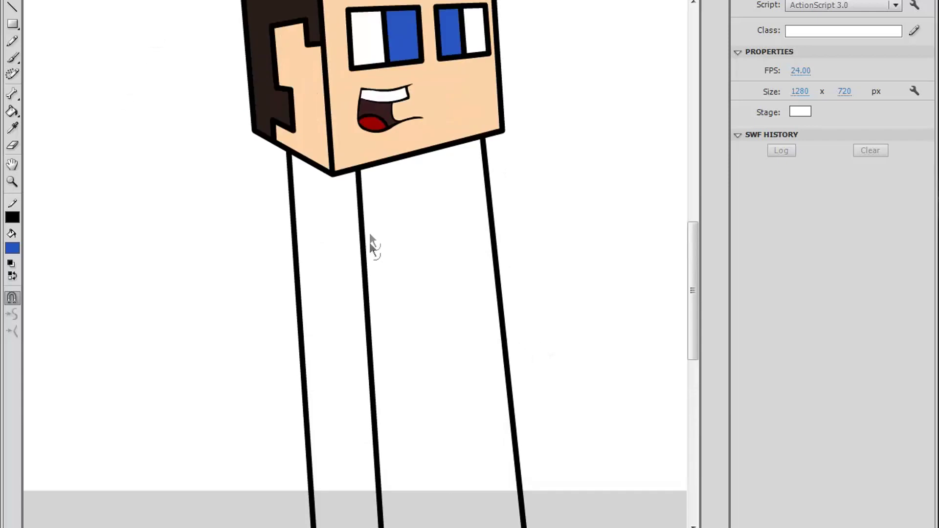
scroll(370, 239, down, 3)
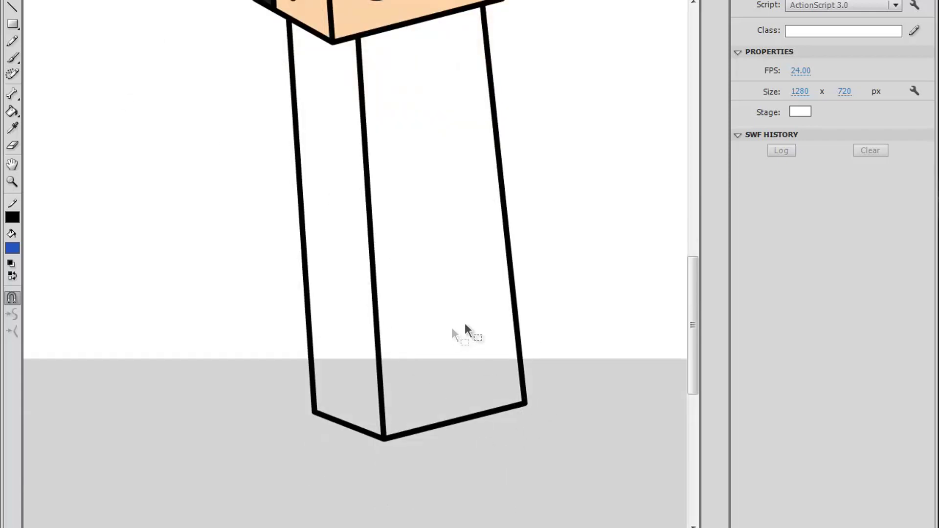
scroll(559, 303, up, 3)
scroll(561, 287, up, 1)
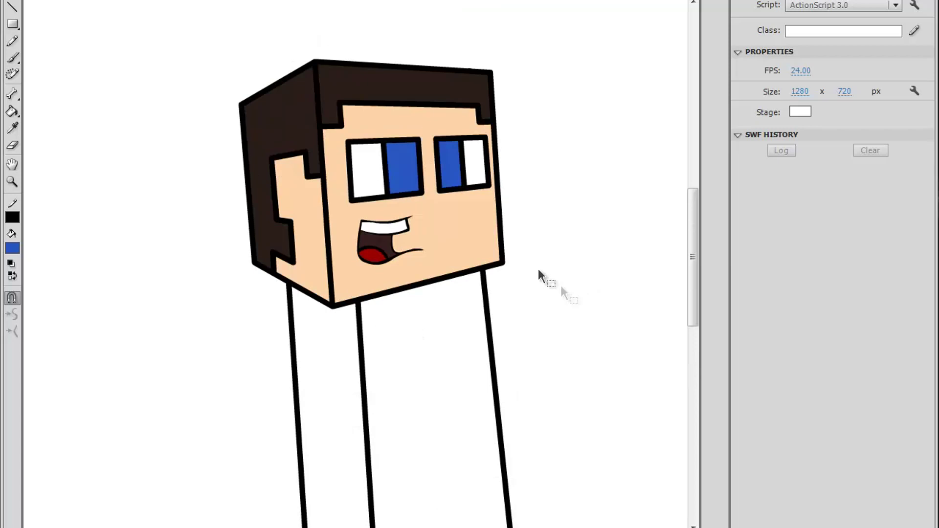
scroll(476, 258, down, 3)
scroll(371, 243, up, 3)
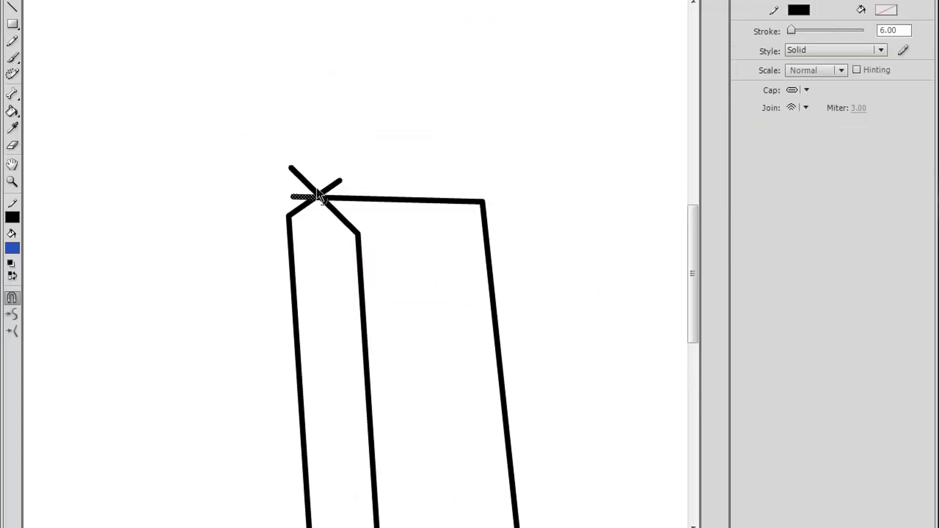
click(299, 176)
key(Delete)
click(335, 185)
key(Delete)
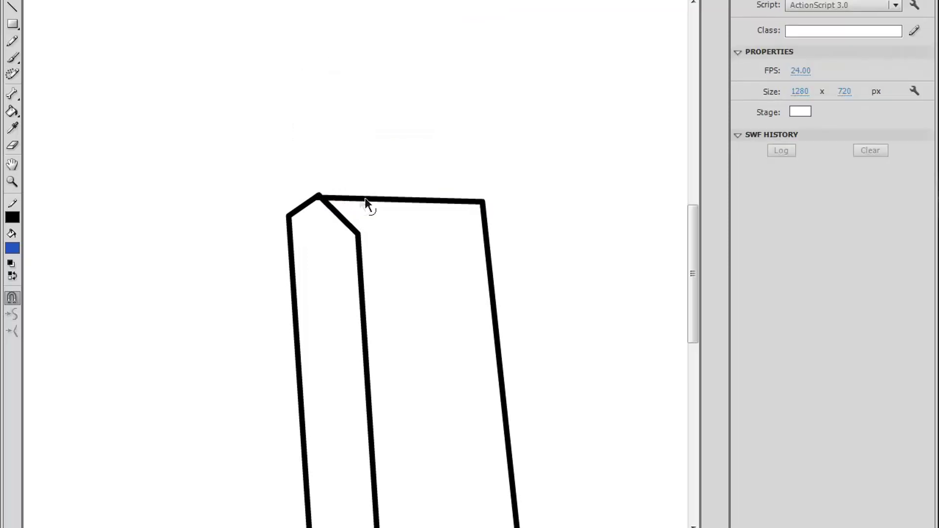
drag(323, 200, 358, 130)
key(ctrl+z)
- Draw a test quadrilateral outline at the top left, then delete it
click(12, 7)
drag(135, 65, 173, 121)
mouse_move(172, 120)
mouse_down()
mouse_move(240, 83)
mouse_move(189, 31)
mouse_move(147, 68)
mouse_up()
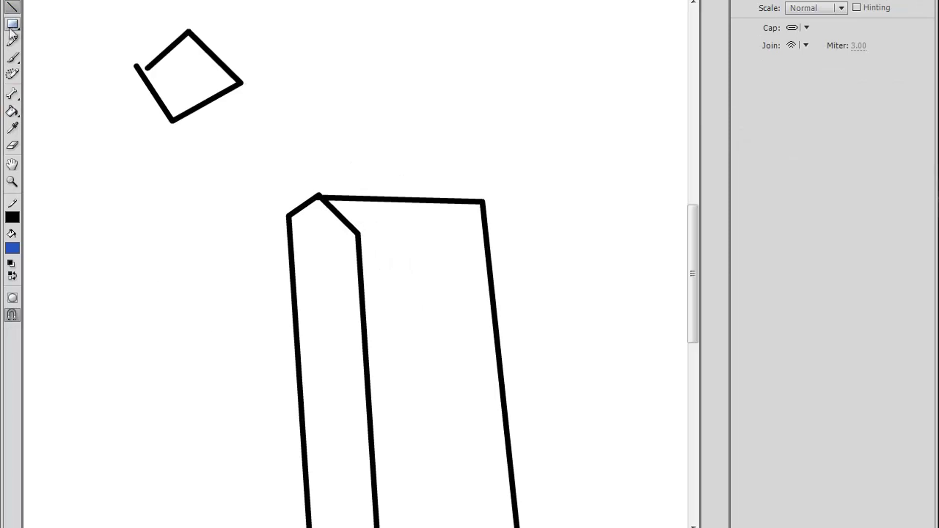
click(13, 112)
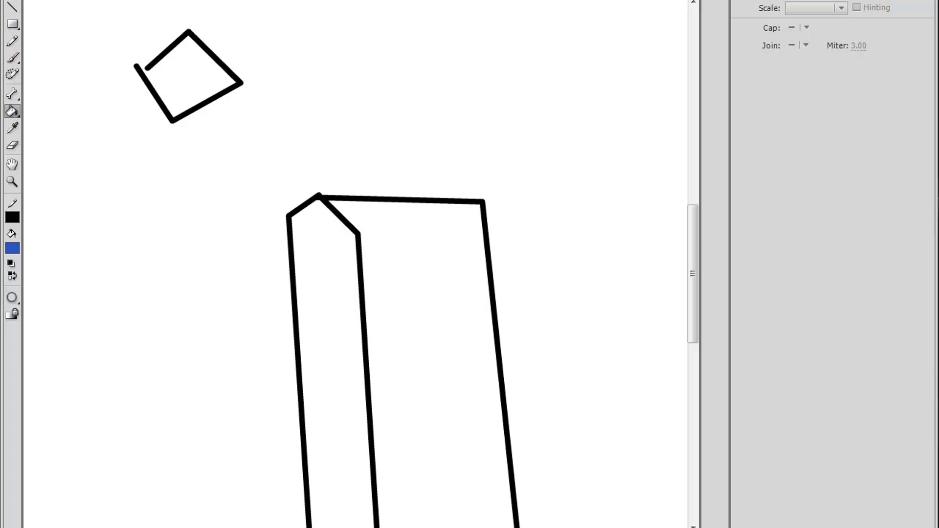
key(v)
drag(147, 69, 138, 67)
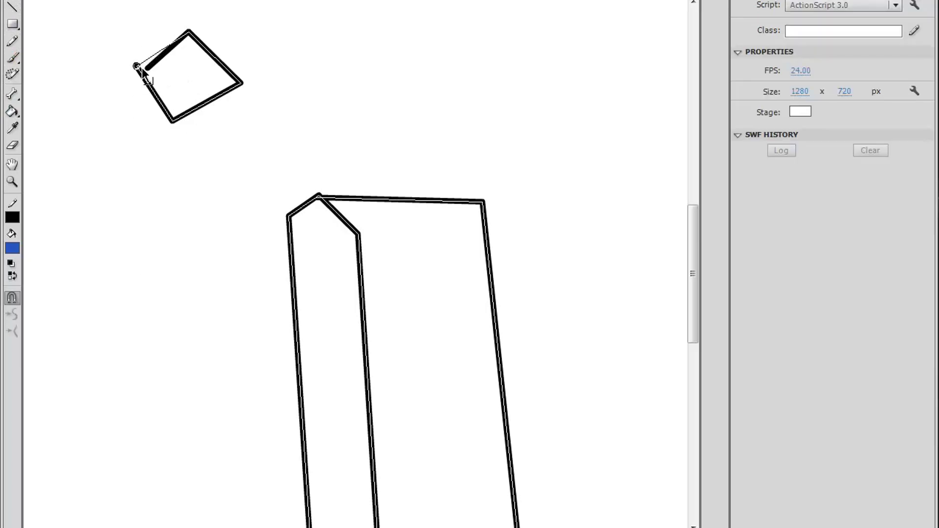
drag(140, 69, 149, 82)
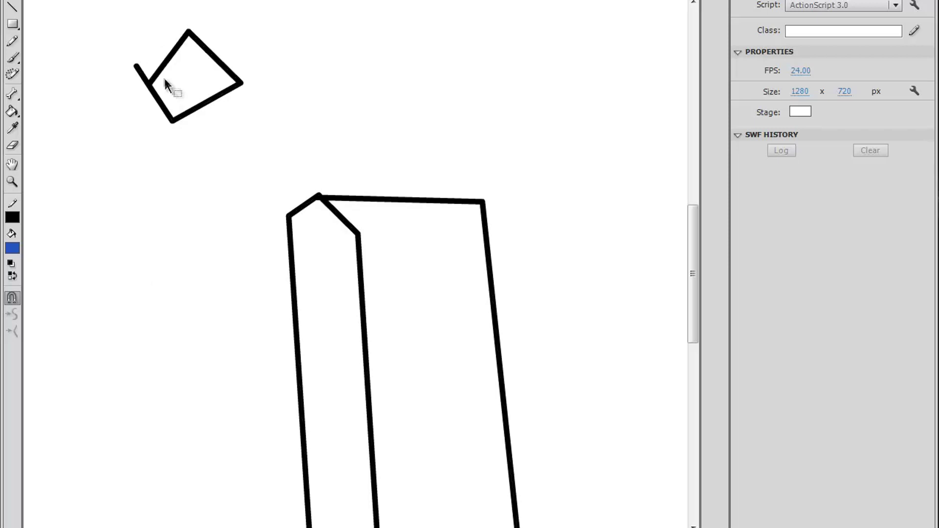
click(144, 77)
key(Delete)
double_click(155, 101)
key(Delete)
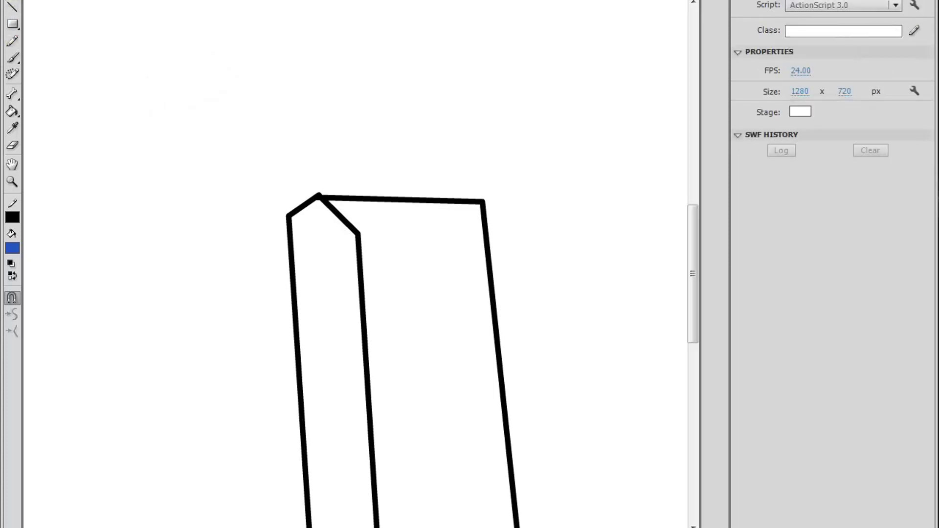
- Paint a test blue brush loop at the top left and undo it
click(13, 58)
drag(125, 59, 98, 49)
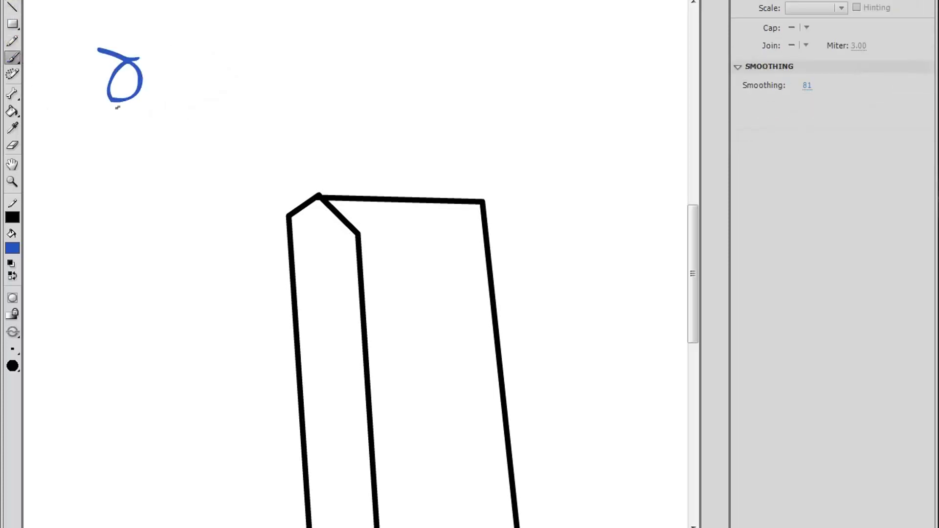
key(ctrl+z)
scroll(269, 185, down, 5)
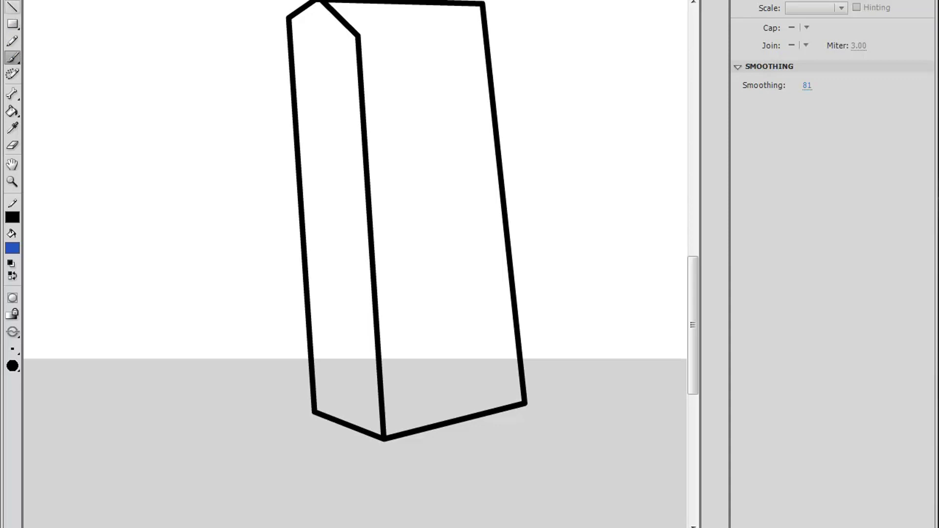
key(v)
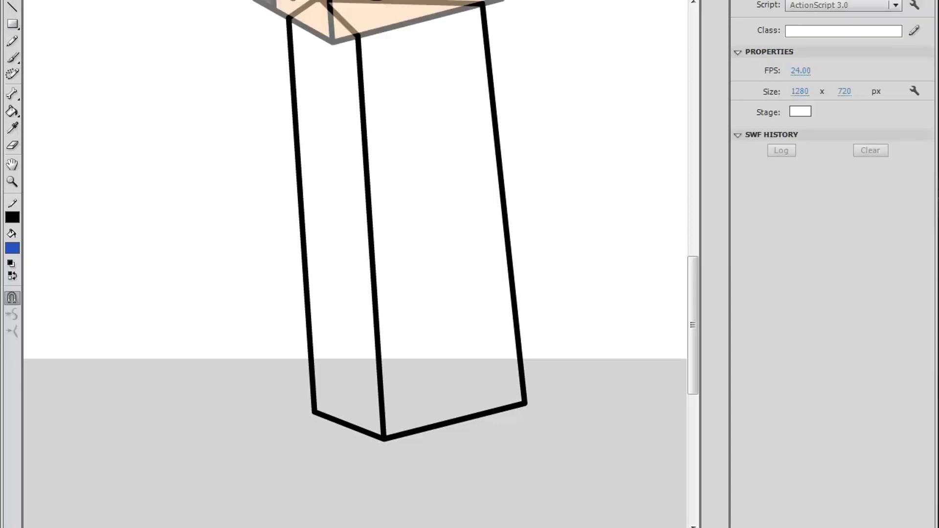
scroll(305, 198, up, 3)
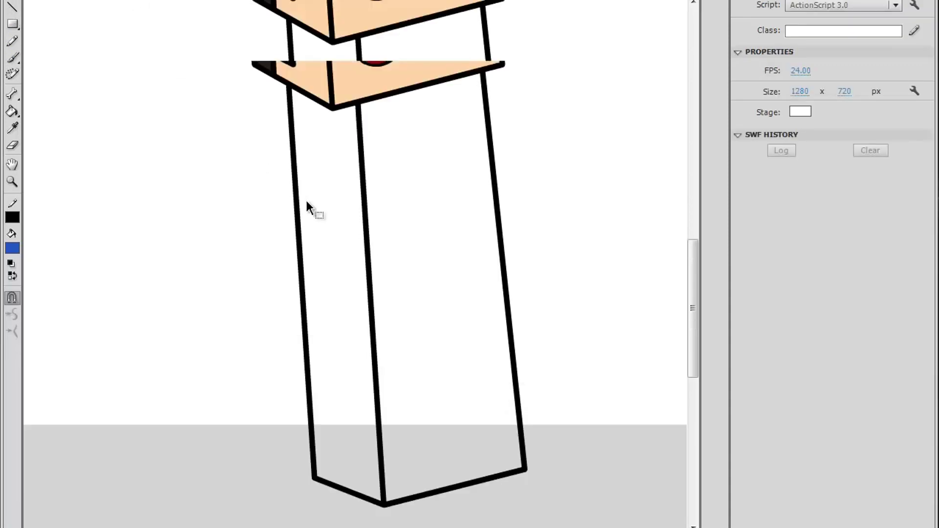
scroll(402, 219, down, 3)
click(12, 7)
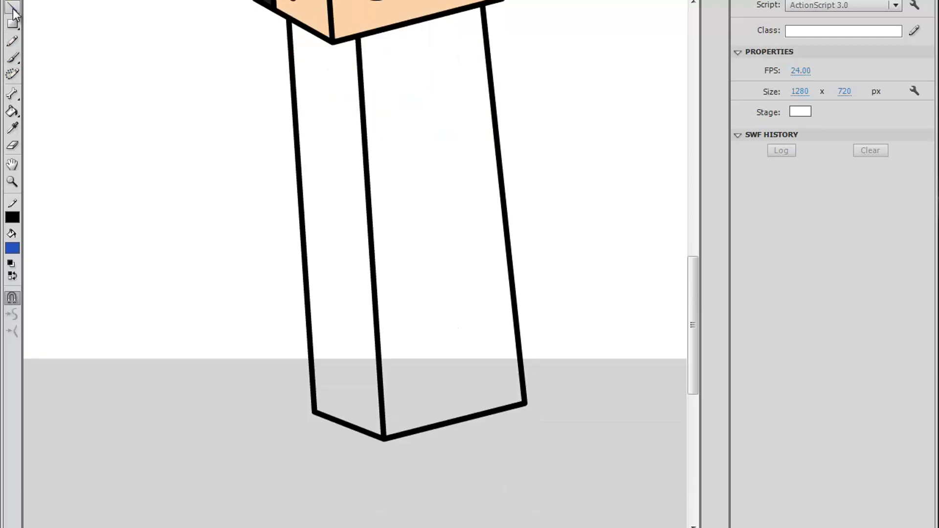
- Draw three parallel hem lines across the body and two vertical guide lines
drag(366, 299, 375, 301)
drag(375, 301, 508, 262)
drag(488, 282, 488, 281)
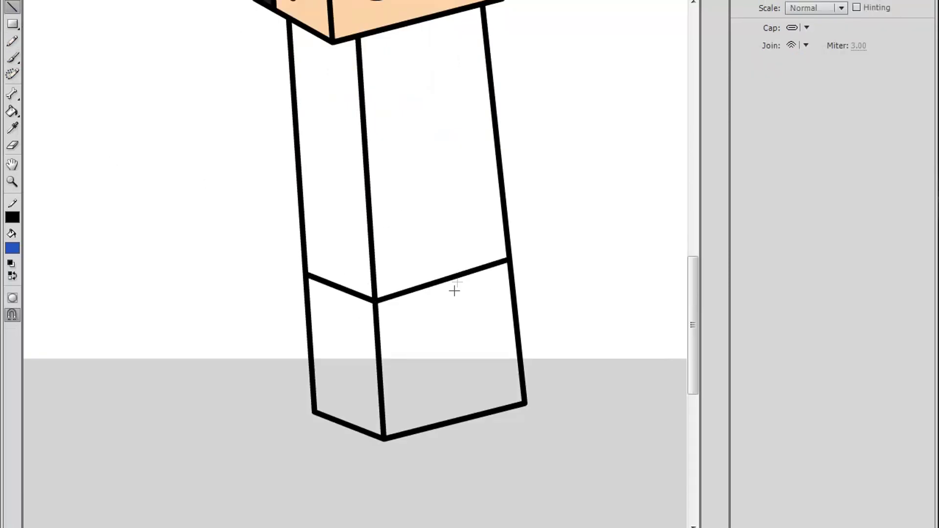
drag(382, 321, 509, 280)
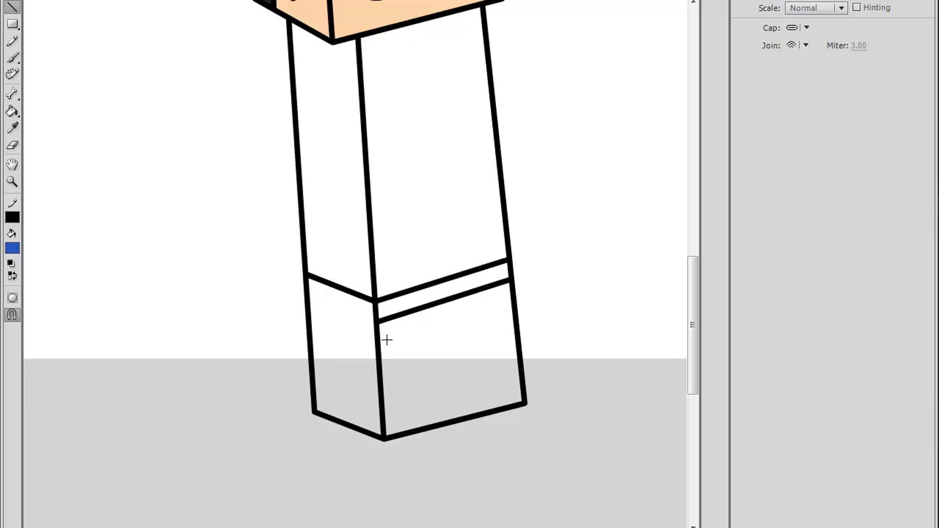
drag(381, 341, 511, 299)
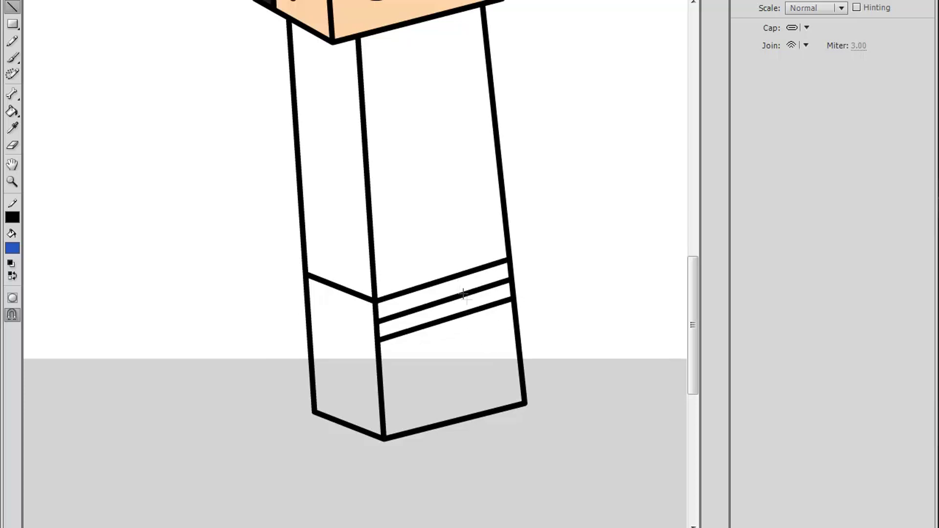
drag(455, 300, 464, 379)
drag(482, 291, 494, 376)
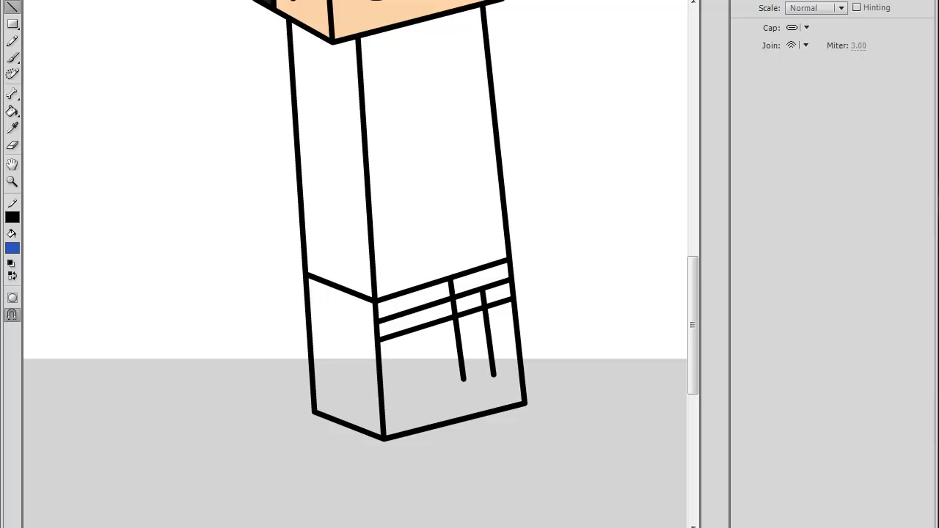
- Trim the middle band line and the short vertical guide pieces
key(v)
click(428, 308)
key(Delete)
click(455, 309)
key(Delete)
click(459, 330)
key(Delete)
- Delete the long vertical and leftover segments to leave a stepped zigzag hem
click(492, 338)
key(Delete)
click(497, 286)
key(Delete)
click(494, 266)
key(Delete)
scroll(451, 351, up, 3)
click(12, 6)
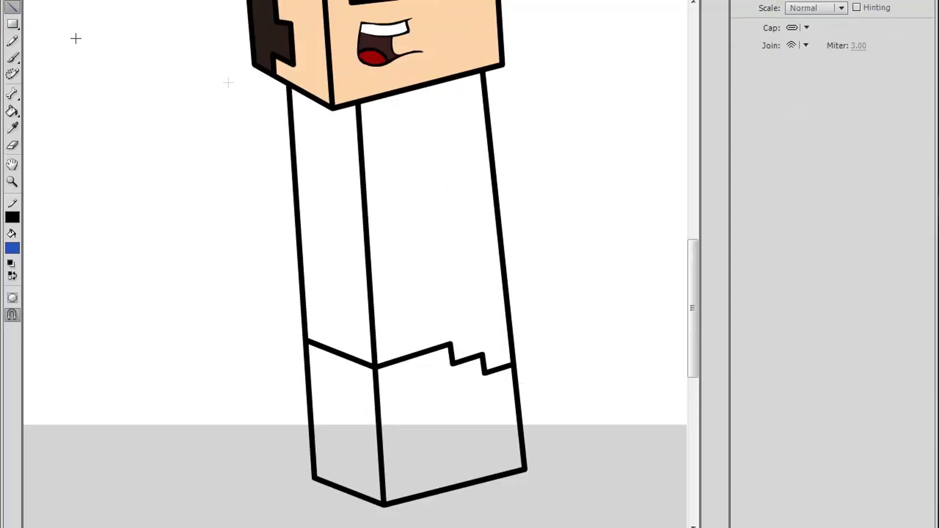
- Draw vertical collar lines down from the head and a crossbar below them
drag(384, 58, 397, 226)
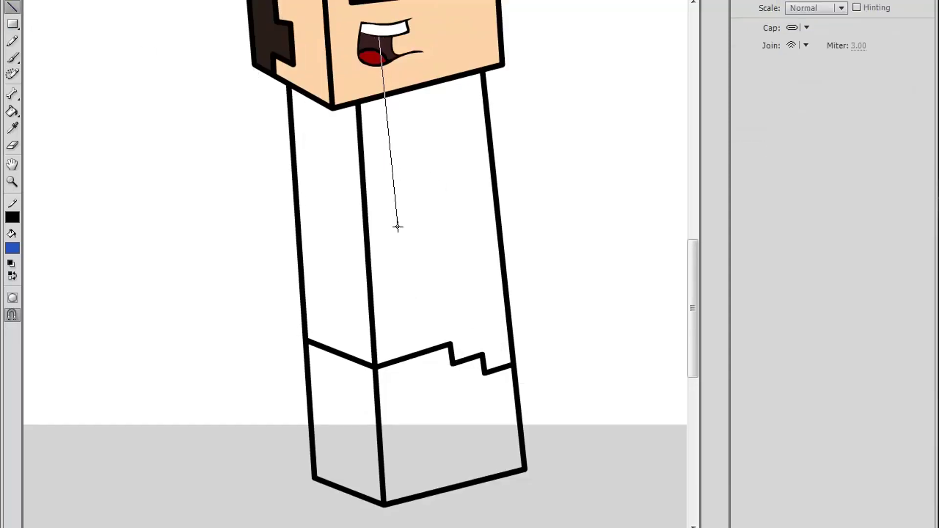
drag(454, 18, 475, 225)
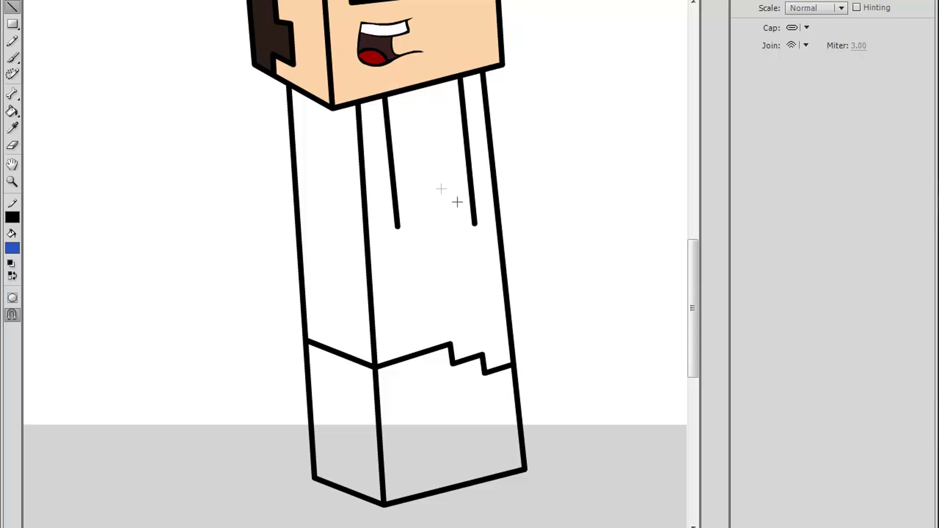
drag(372, 119, 526, 80)
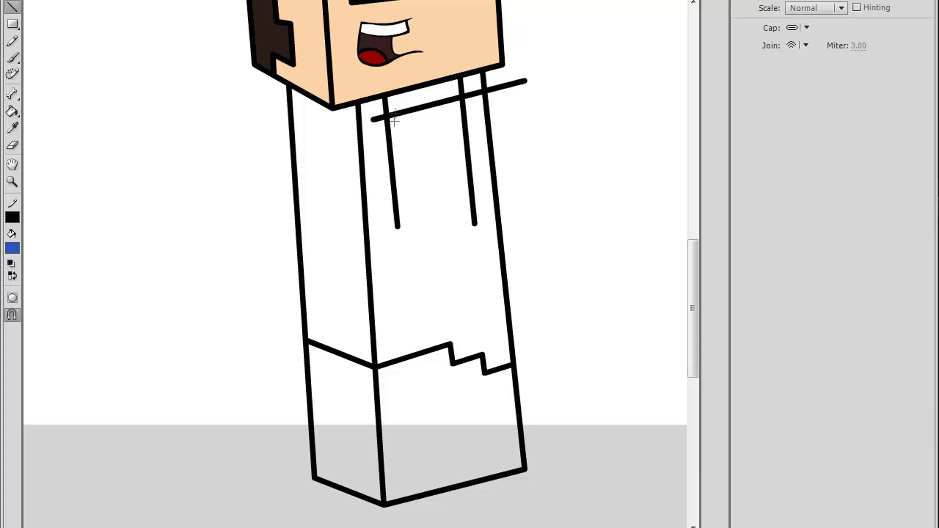
drag(391, 33, 419, 243)
mouse_move(431, 17)
mouse_down()
mouse_move(453, 98)
mouse_move(458, 177)
mouse_up()
key(ctrl+z)
drag(441, 23, 466, 260)
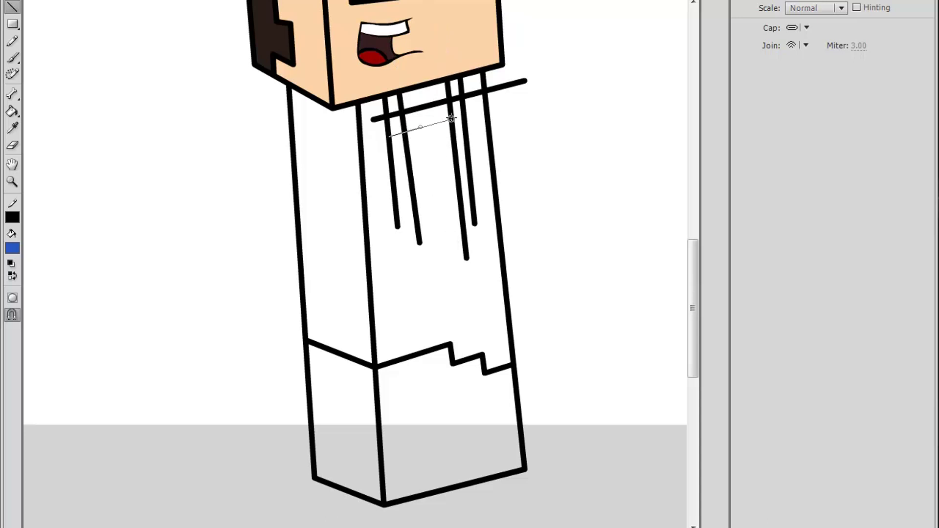
drag(404, 132, 479, 111)
- Trim the lower part and excess pieces of the left collar line
key(v)
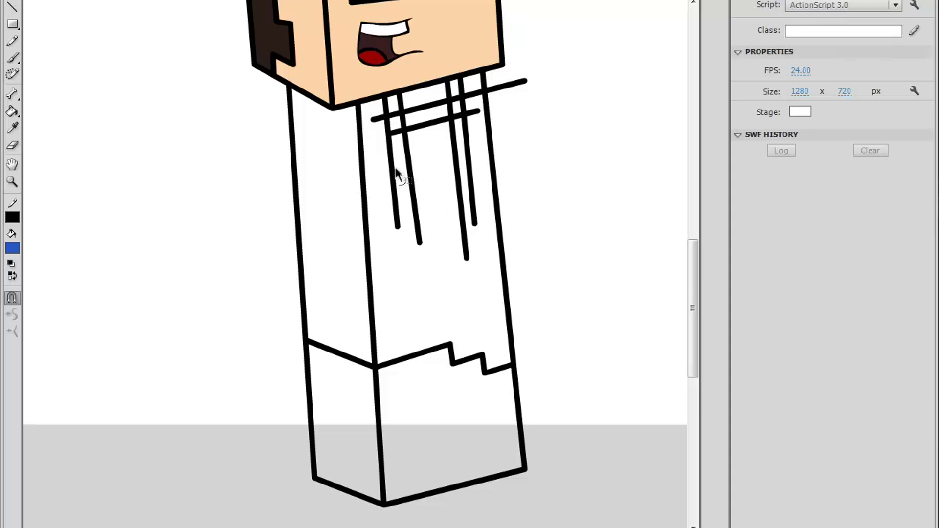
click(394, 168)
key(Delete)
click(397, 135)
key(Delete)
click(411, 151)
key(Delete)
- Delete the leftover torso lines, the diagonal segment and the right-shoulder stub
click(457, 129)
key(Delete)
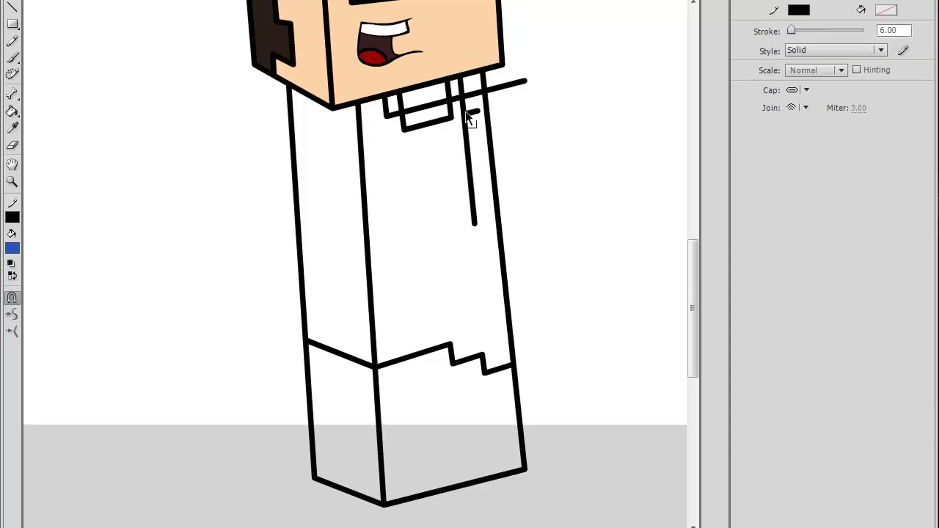
key(Delete)
click(473, 95)
key(Delete)
click(510, 88)
key(Delete)
scroll(438, 142, up, 3)
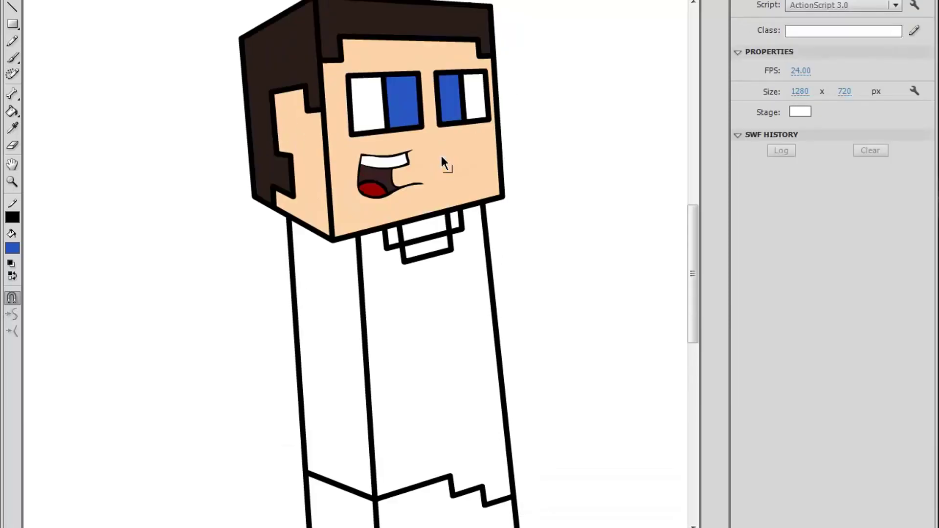
click(13, 8)
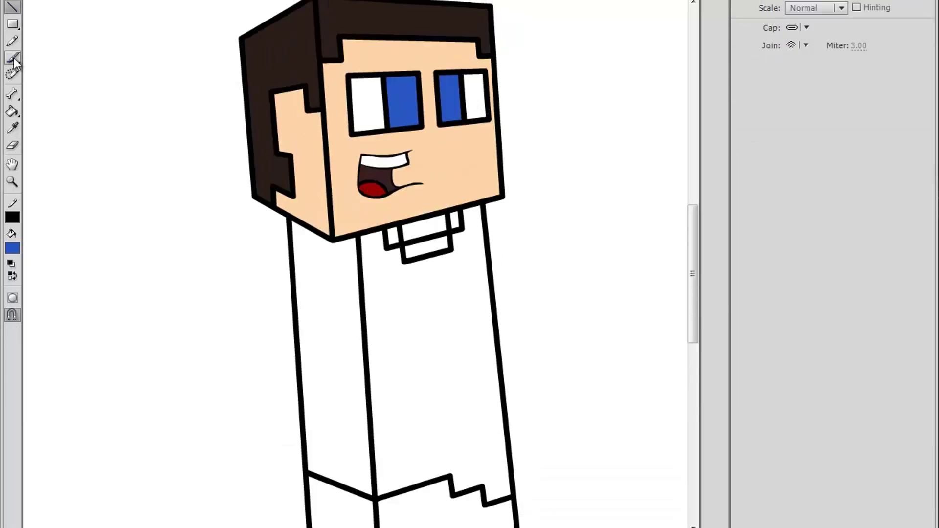
- Fill the shirt front and side with a teal colour
click(12, 111)
click(13, 248)
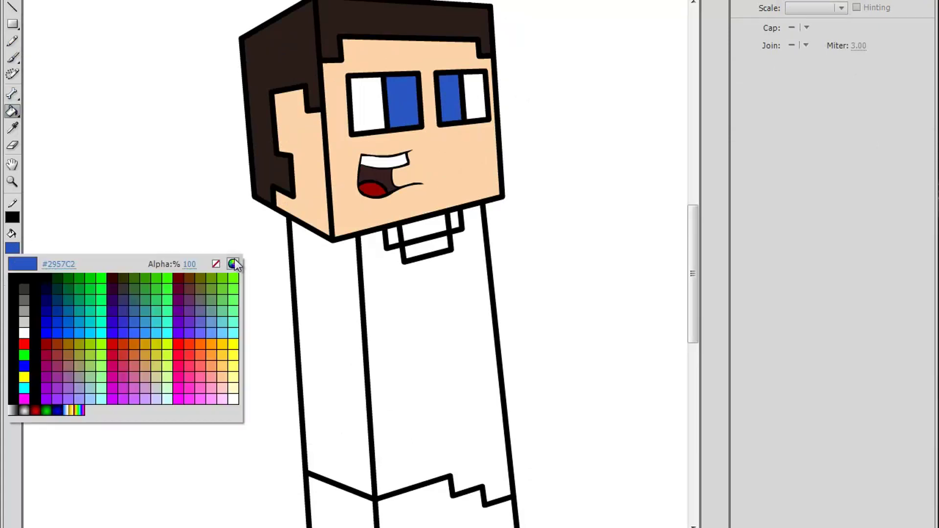
click(234, 259)
drag(550, 161, 544, 156)
click(321, 293)
click(342, 337)
click(400, 349)
scroll(400, 348, down, 3)
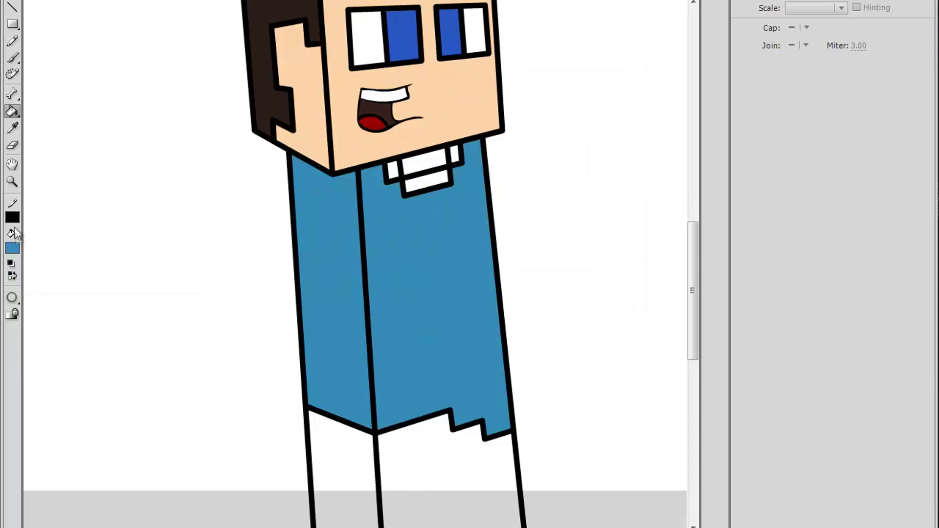
- Fill the shirt's left side with a darker teal at luminance 90
click(12, 248)
click(233, 264)
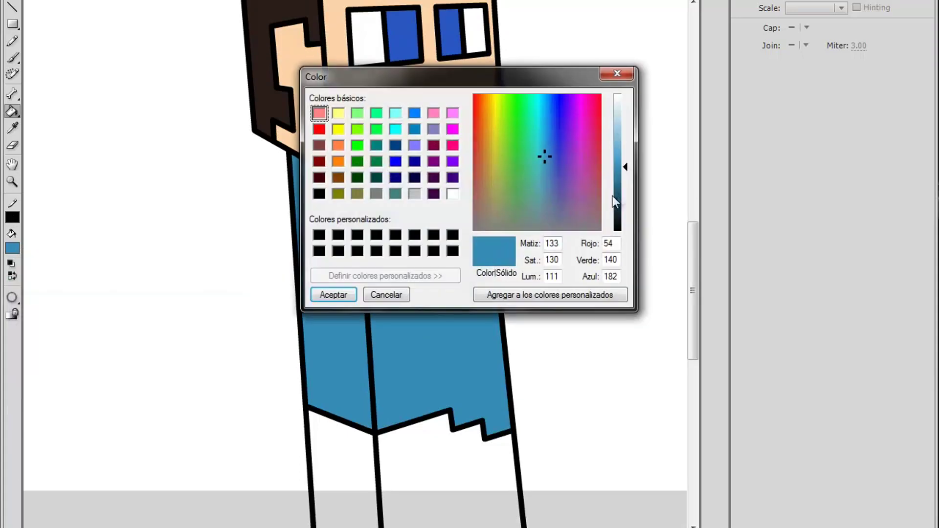
click(619, 194)
click(333, 295)
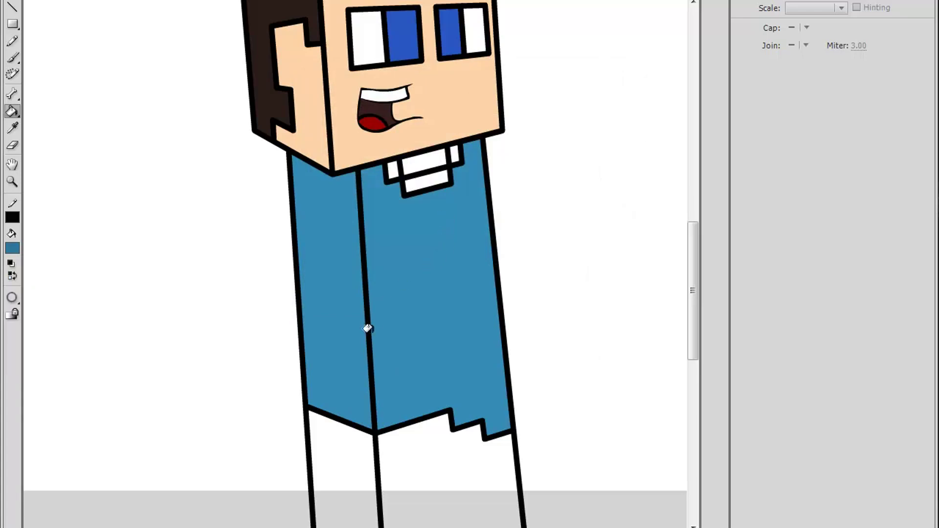
click(346, 304)
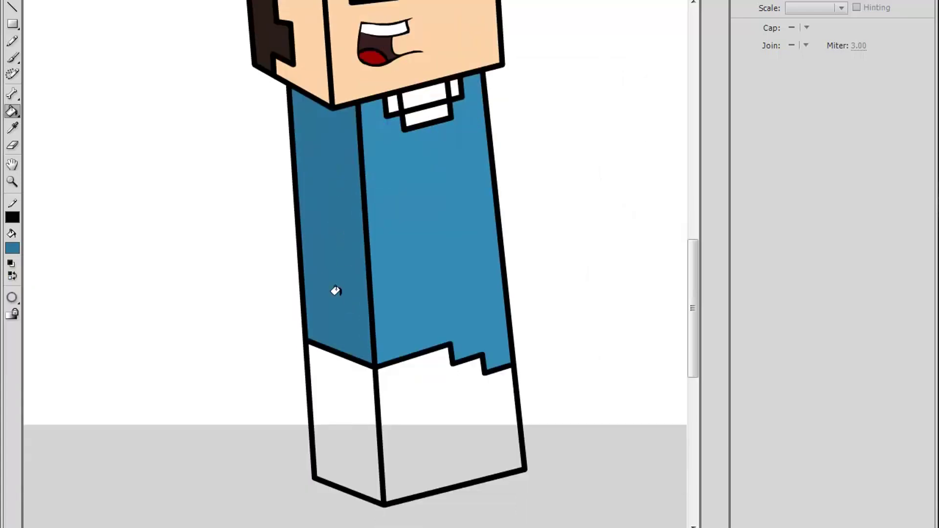
scroll(343, 238, up, 3)
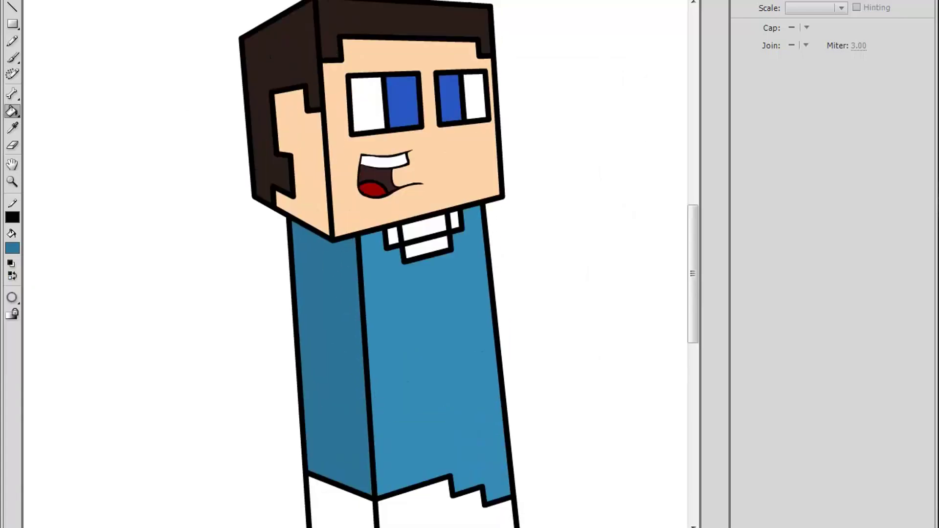
scroll(383, 331, down, 3)
scroll(88, 252, down, 6)
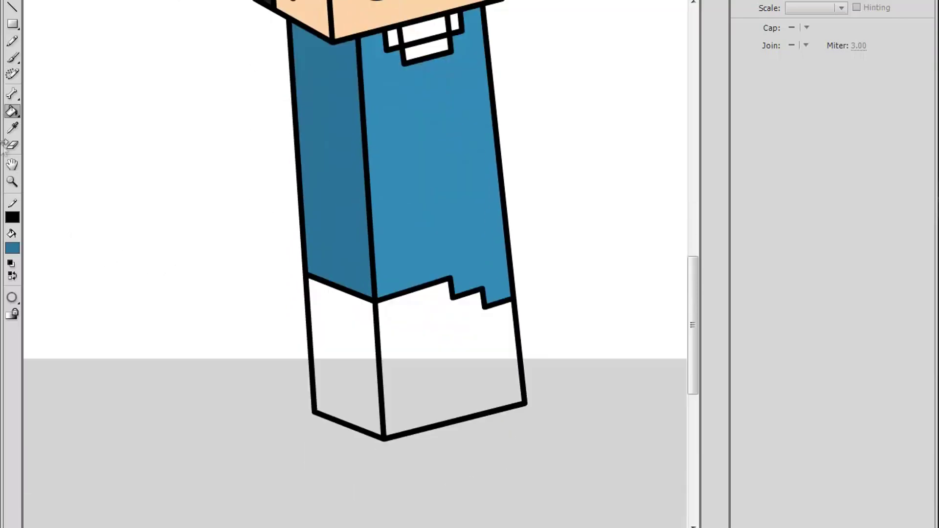
- Paint the left leg face a dark, greyish purple from the custom colour picker
click(14, 248)
click(234, 265)
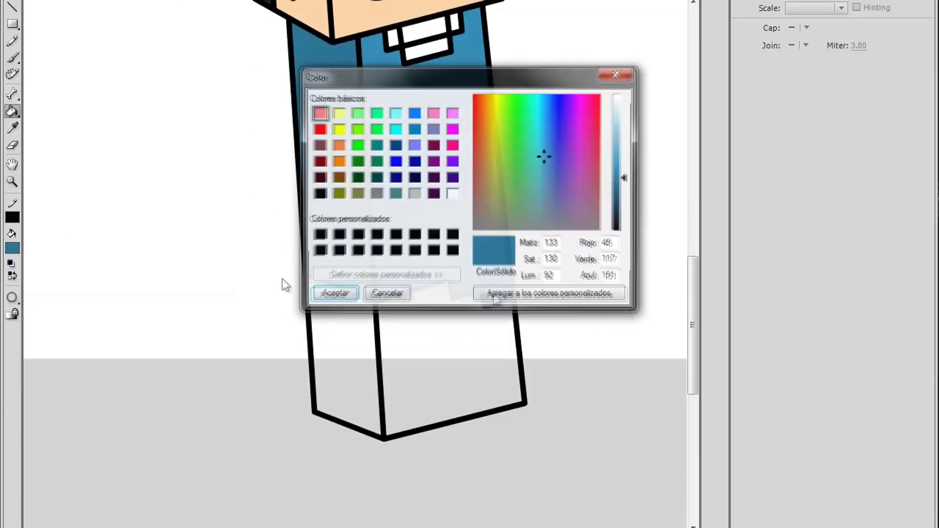
click(574, 148)
drag(616, 183, 624, 204)
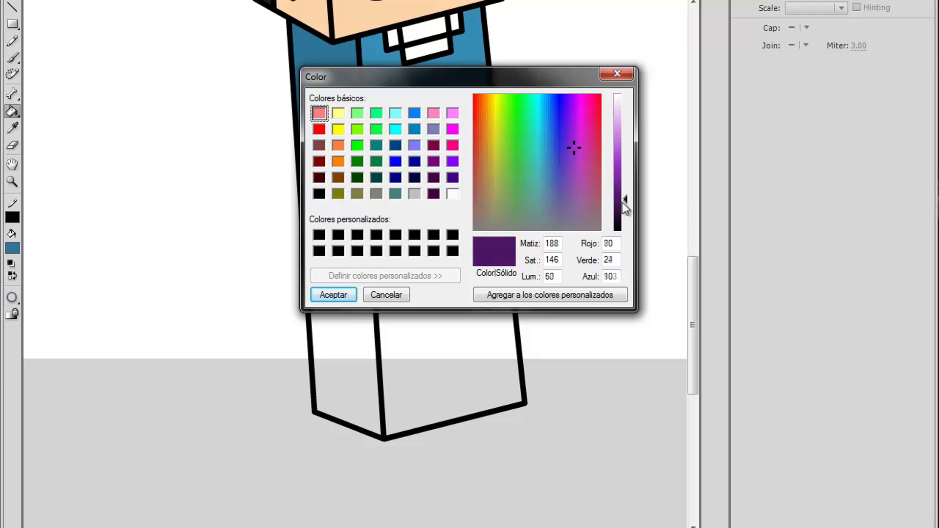
click(568, 188)
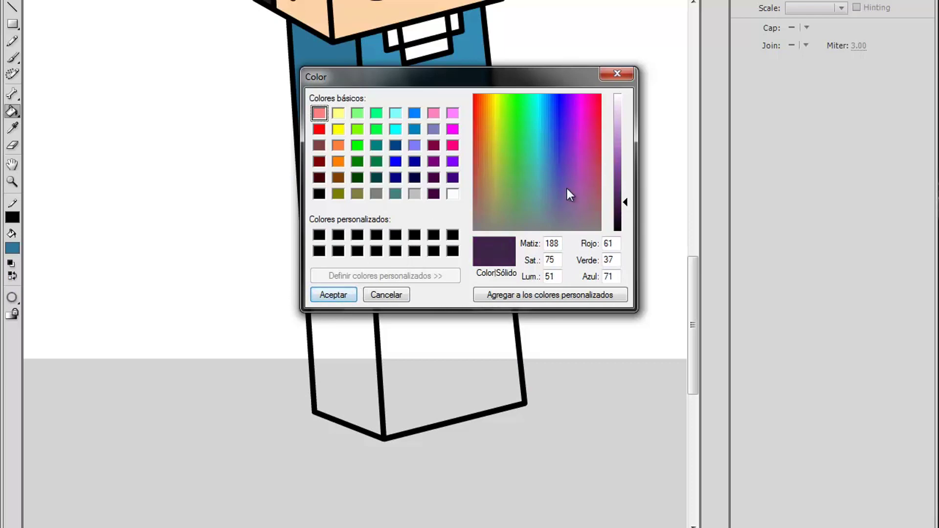
click(335, 296)
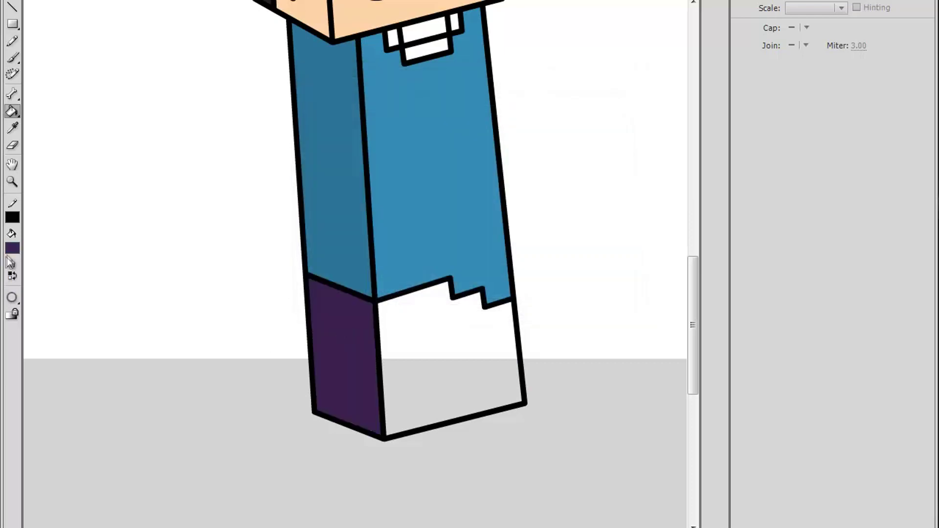
- Paint the front leg face a brighter purple
click(13, 247)
click(236, 260)
click(623, 183)
click(333, 294)
click(484, 396)
scroll(530, 438, up, 1)
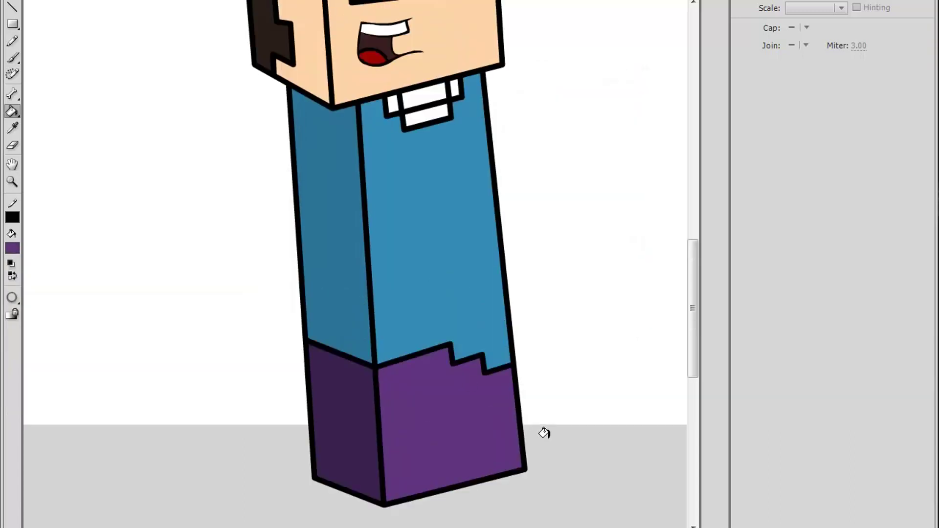
scroll(544, 433, up, 3)
scroll(544, 433, down, 2)
scroll(543, 433, down, 2)
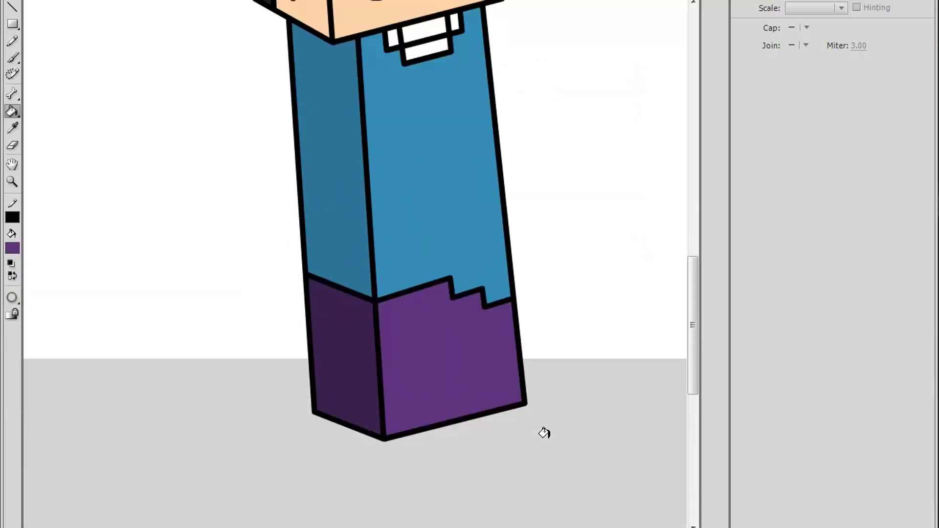
scroll(544, 433, up, 3)
click(15, 248)
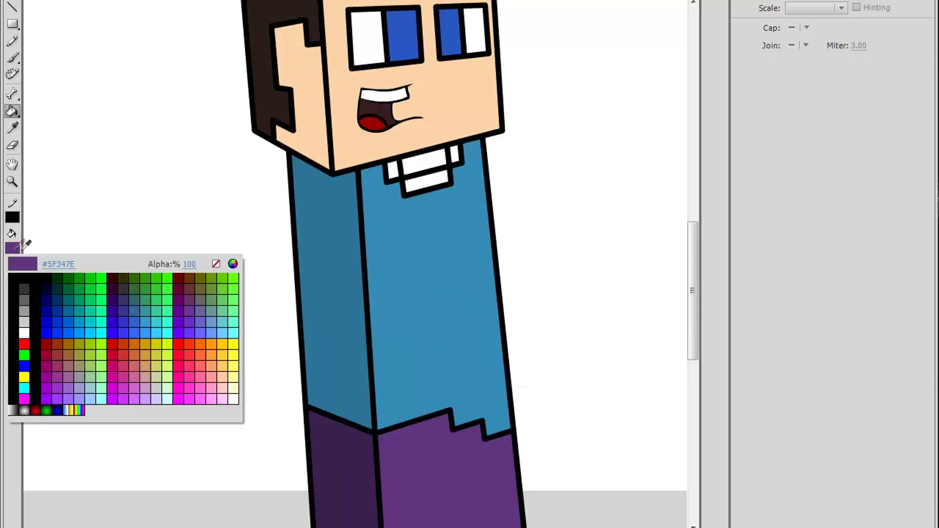
- Fill the collar with the shirt blue and the neck opening with skin colour #FCD3A7
click(334, 232)
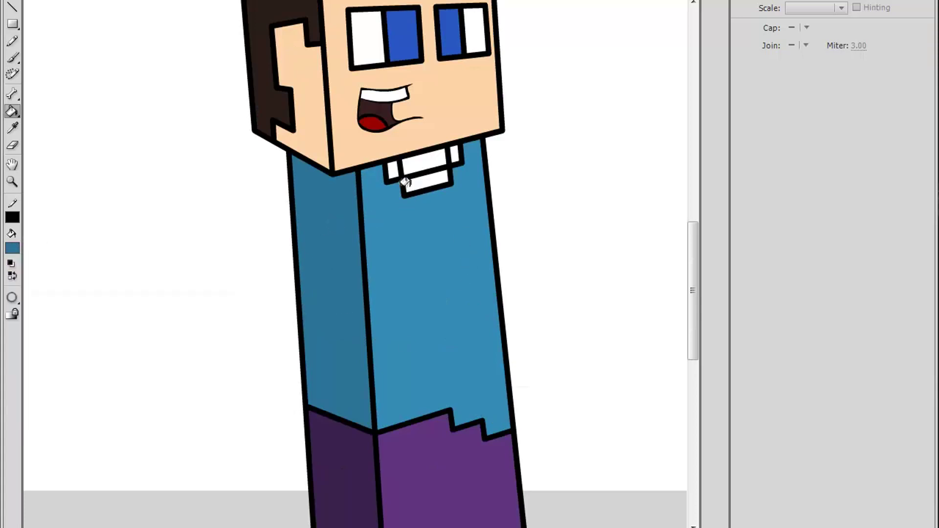
click(425, 182)
click(391, 172)
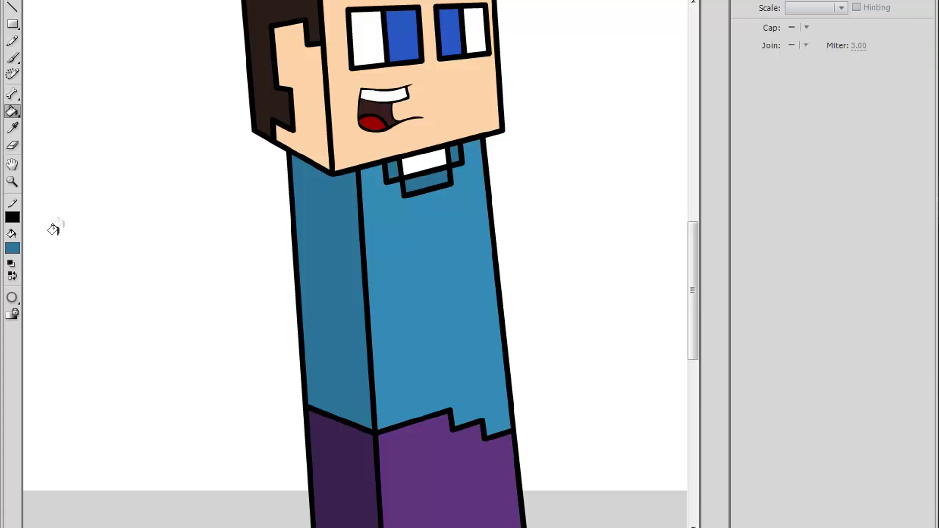
click(12, 248)
click(359, 155)
click(424, 162)
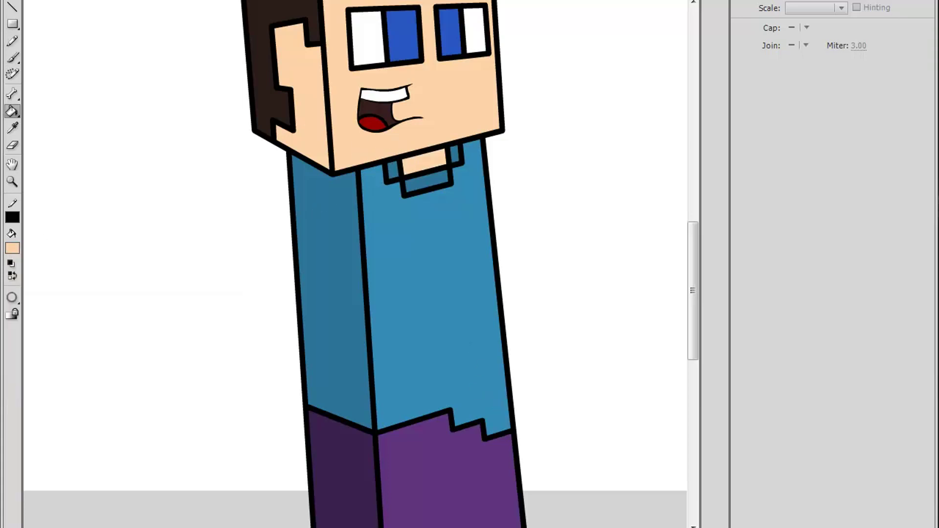
- Draw a trial line from the shoulder, undo it, and reposition the view
click(13, 7)
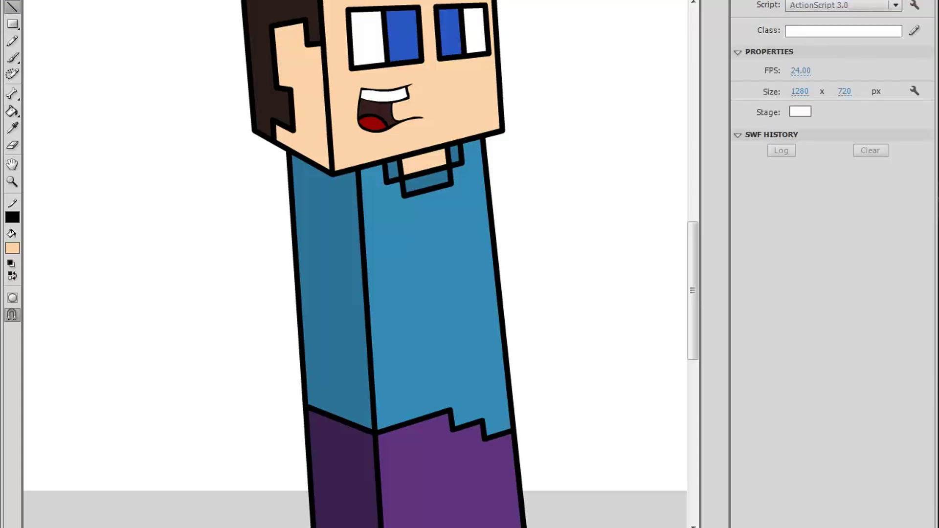
mouse_move(333, 174)
mouse_down()
mouse_move(608, 257)
mouse_move(587, 320)
mouse_up()
key(ctrl+z)
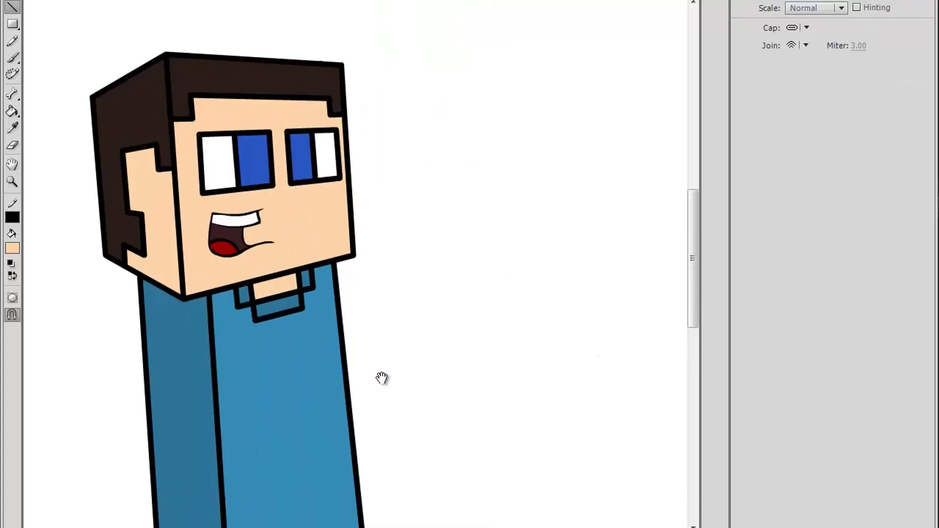
drag(381, 376, 474, 269)
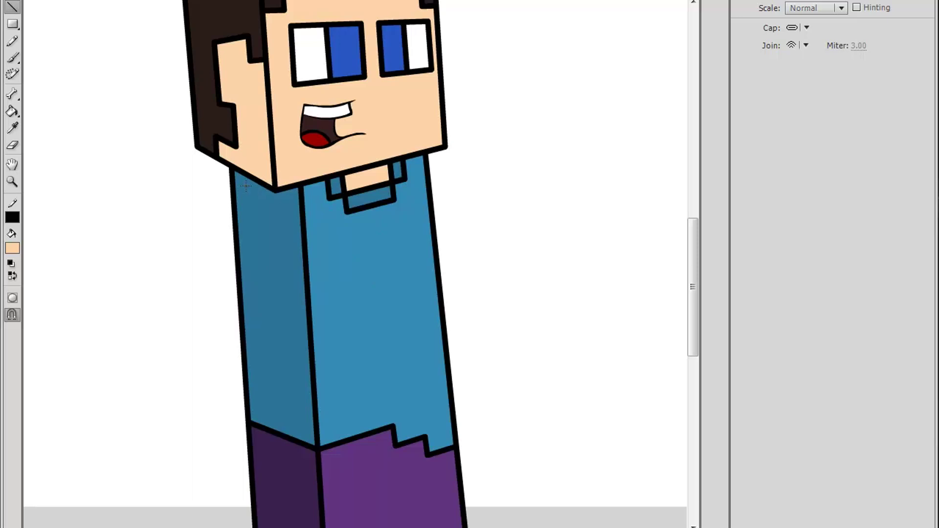
scroll(345, 234, up, 5)
scroll(346, 246, down, 5)
scroll(346, 241, up, 2)
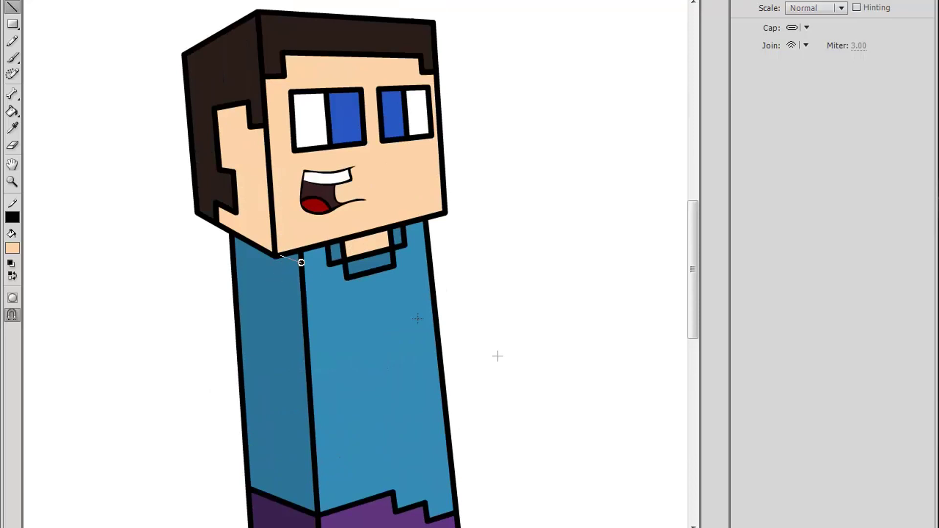
click(12, 58)
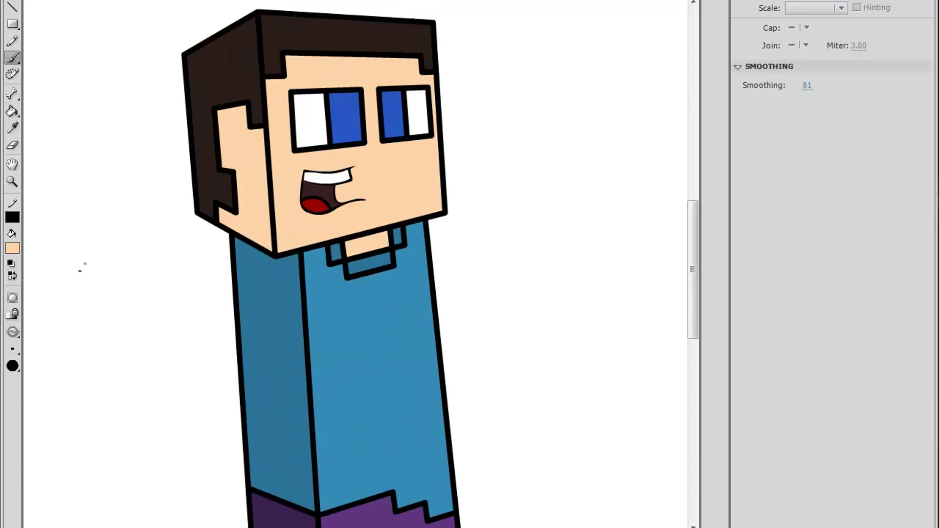
- Sketch dark green guide strokes for the arms, then undo them
click(14, 248)
click(139, 278)
mouse_move(285, 338)
mouse_down()
mouse_move(538, 296)
mouse_move(259, 268)
mouse_up()
drag(495, 292, 533, 294)
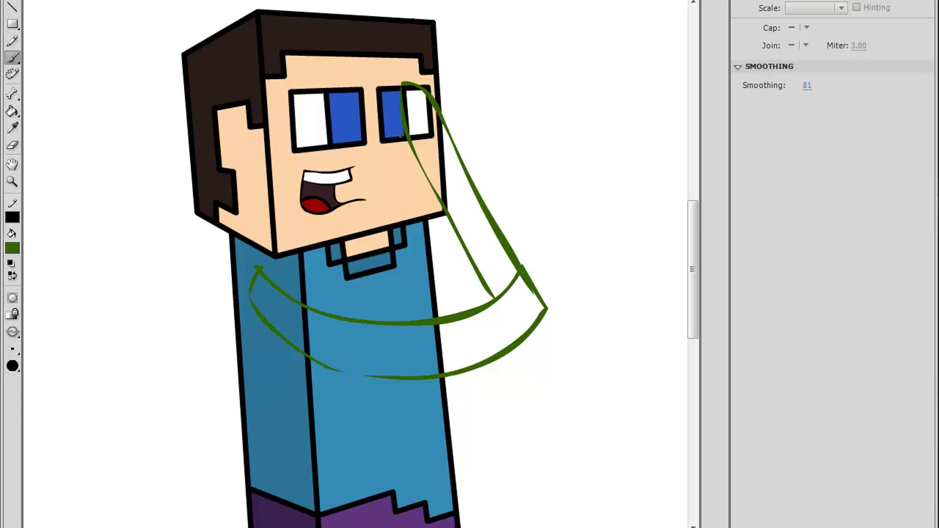
key(ctrl+z)
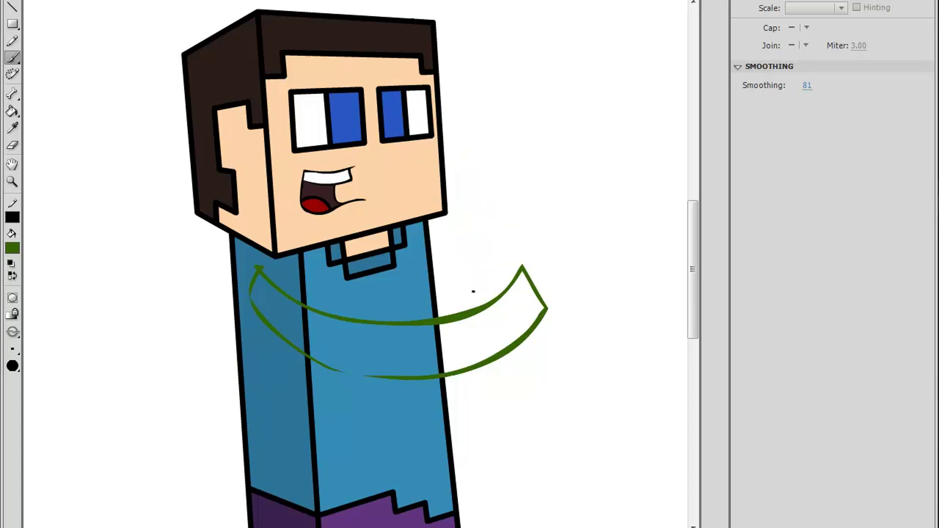
key(ctrl+z)
- Draw the arm's two long edges across the torso with straight lines
click(12, 7)
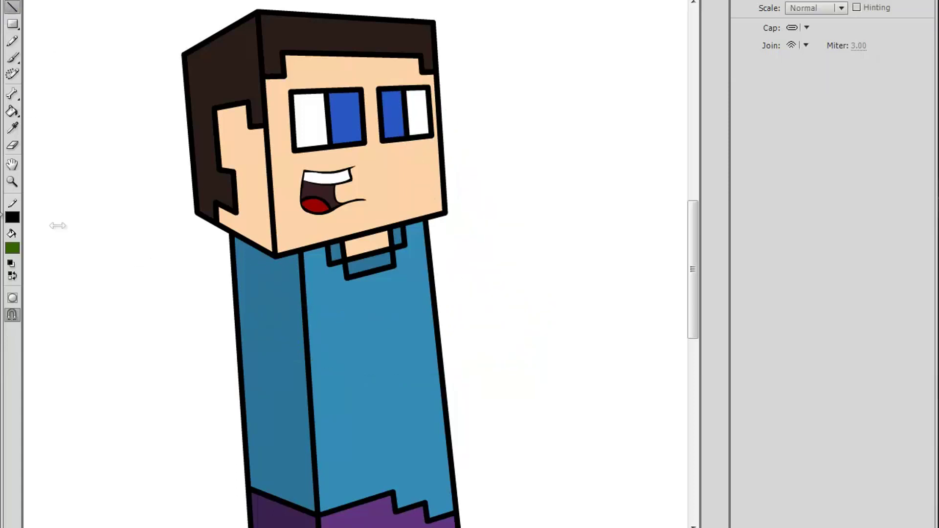
drag(272, 268, 585, 343)
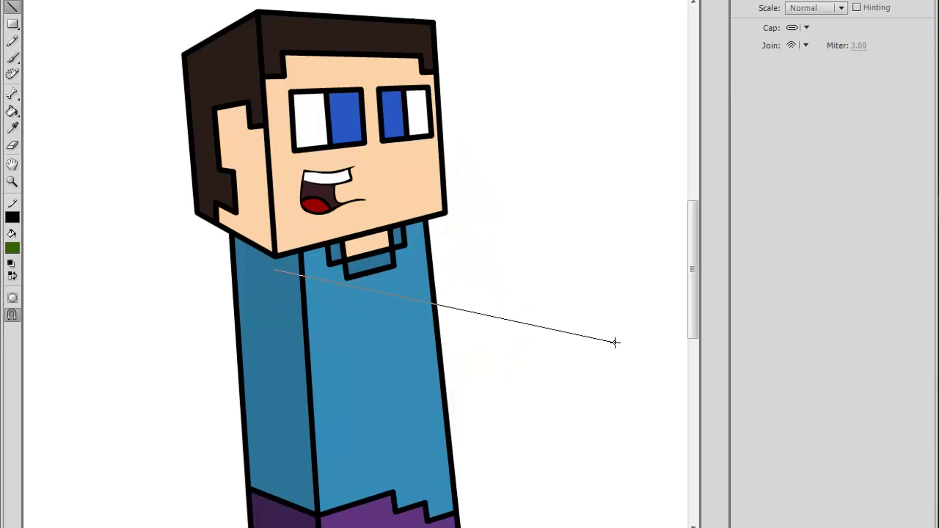
mouse_move(263, 332)
mouse_down()
mouse_move(572, 407)
mouse_move(585, 342)
mouse_up()
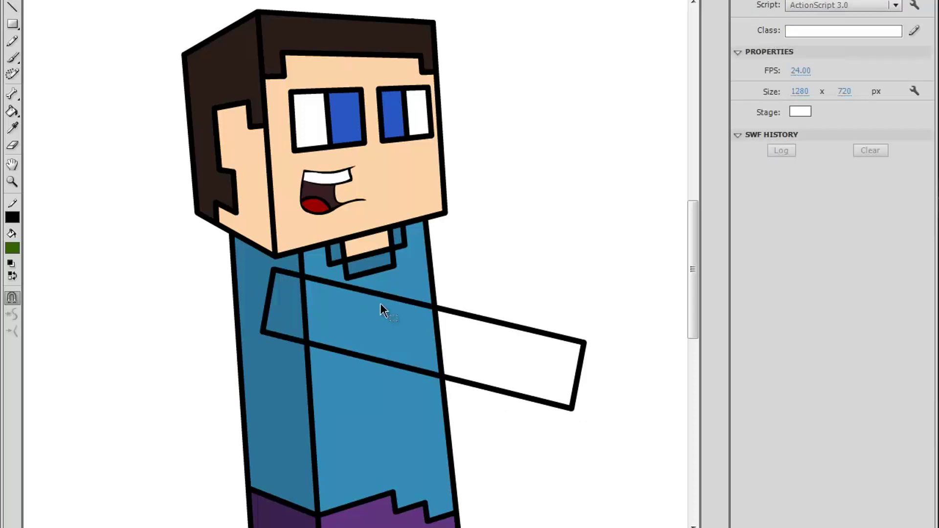
drag(380, 303, 380, 238)
- Close the arm's squared end face, discarding two stray brush sketches
click(12, 57)
drag(501, 96, 614, 78)
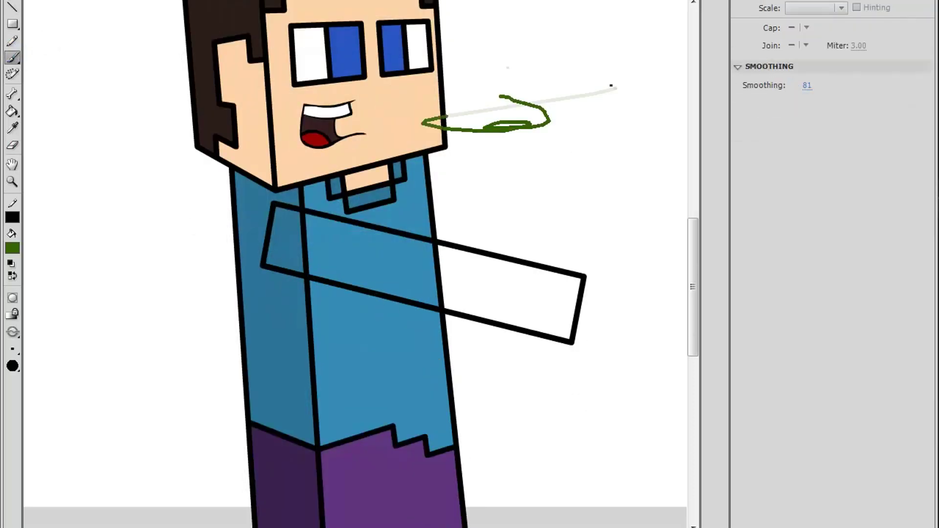
key(ctrl+z)
mouse_move(499, 53)
mouse_down()
mouse_move(618, 188)
mouse_move(614, 59)
mouse_move(497, 43)
mouse_up()
key(ctrl+z)
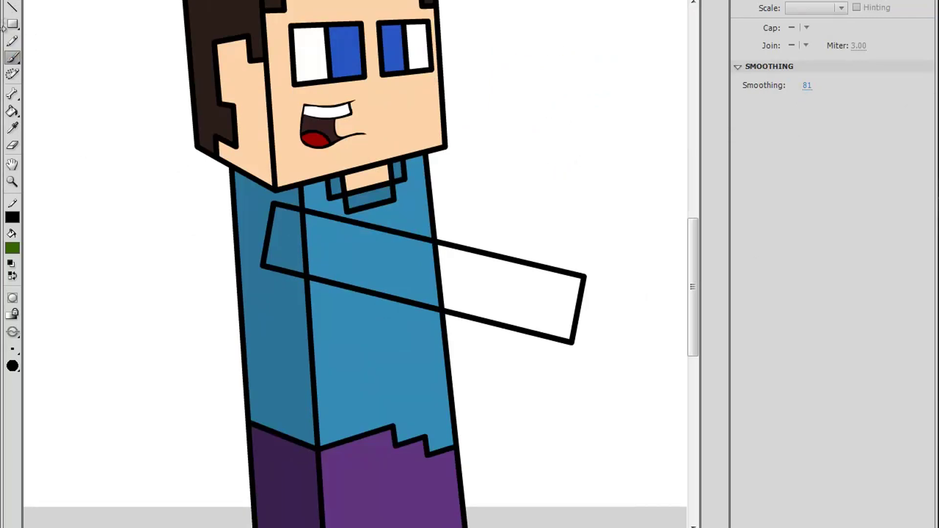
click(13, 6)
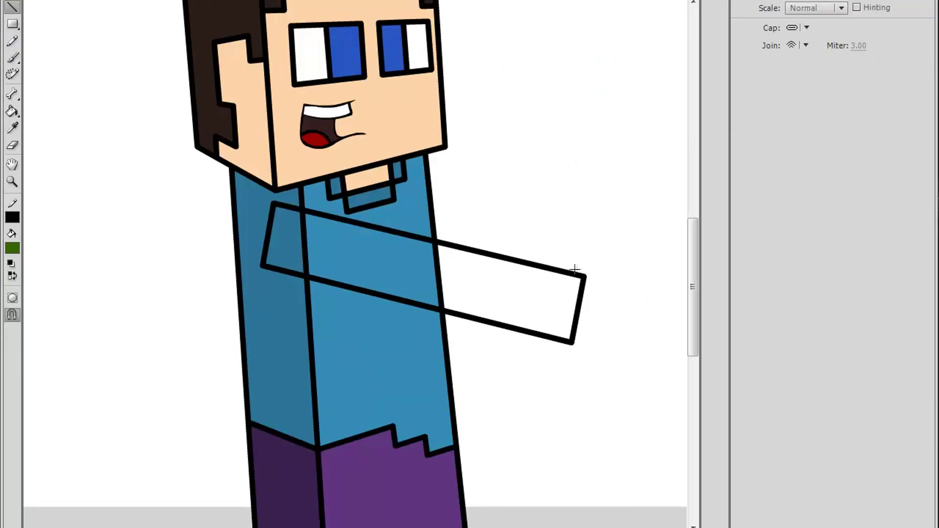
mouse_move(583, 275)
mouse_down()
mouse_move(643, 254)
mouse_move(312, 192)
mouse_move(274, 203)
mouse_up()
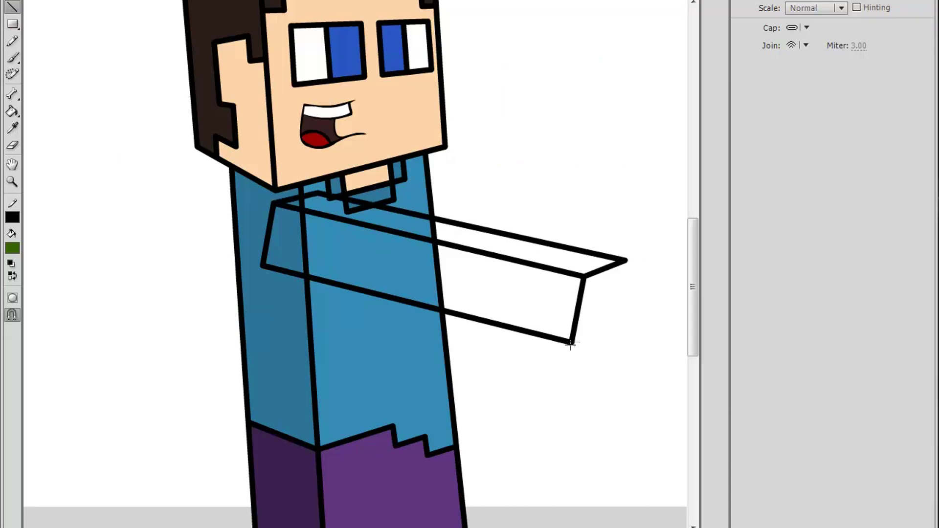
drag(609, 321, 626, 261)
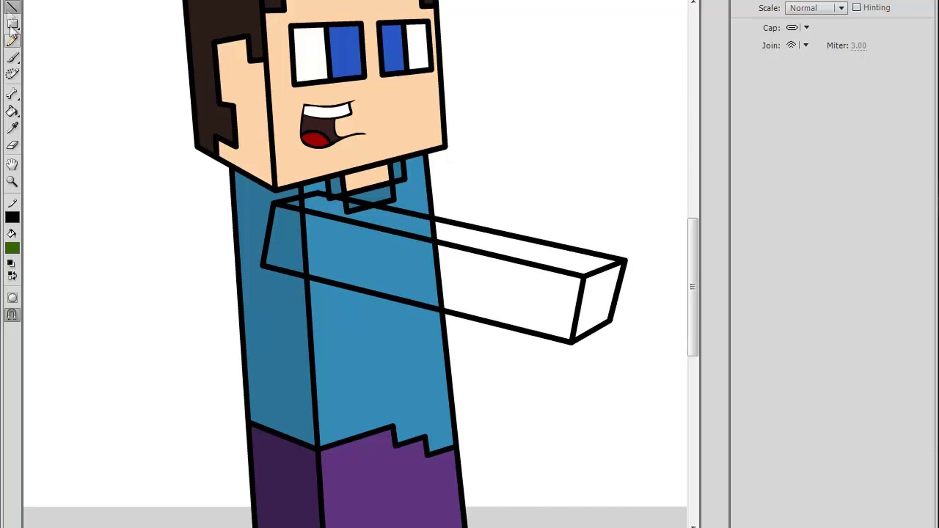
- Curve the arm's edges and move the whole arm outline left onto the body
key(v)
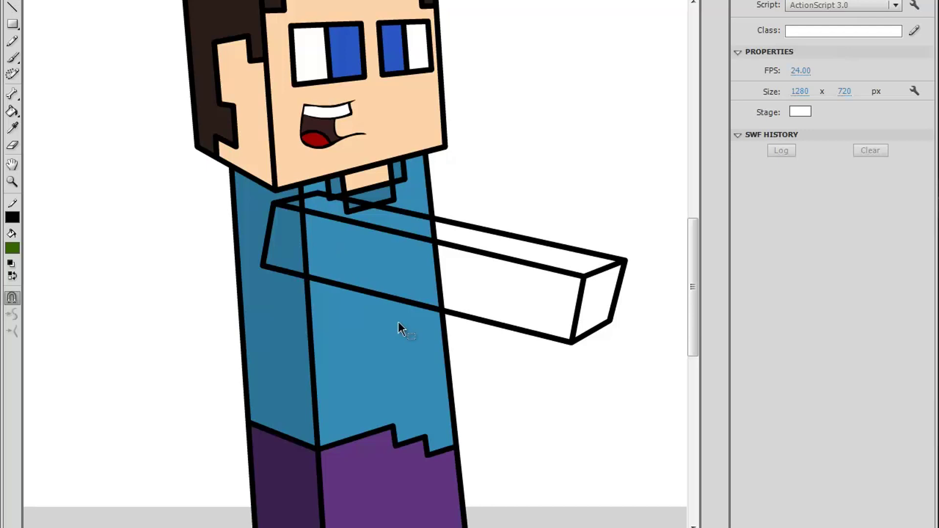
drag(397, 300, 386, 332)
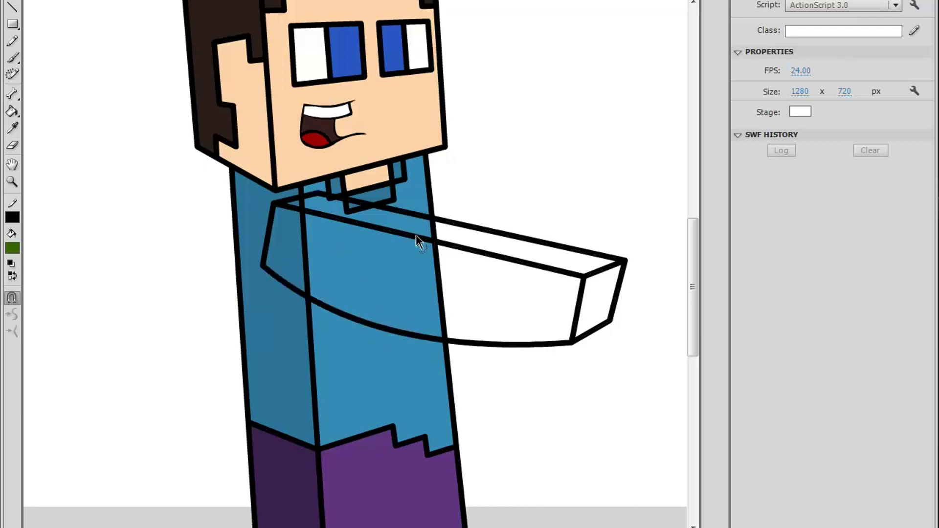
mouse_move(419, 242)
mouse_down()
mouse_move(438, 222)
mouse_move(454, 266)
mouse_up()
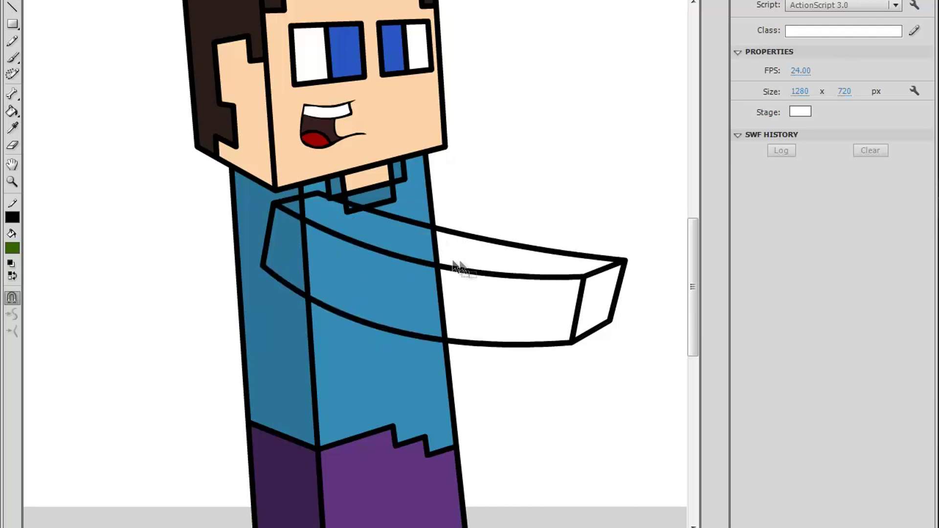
double_click(464, 233)
click(560, 280)
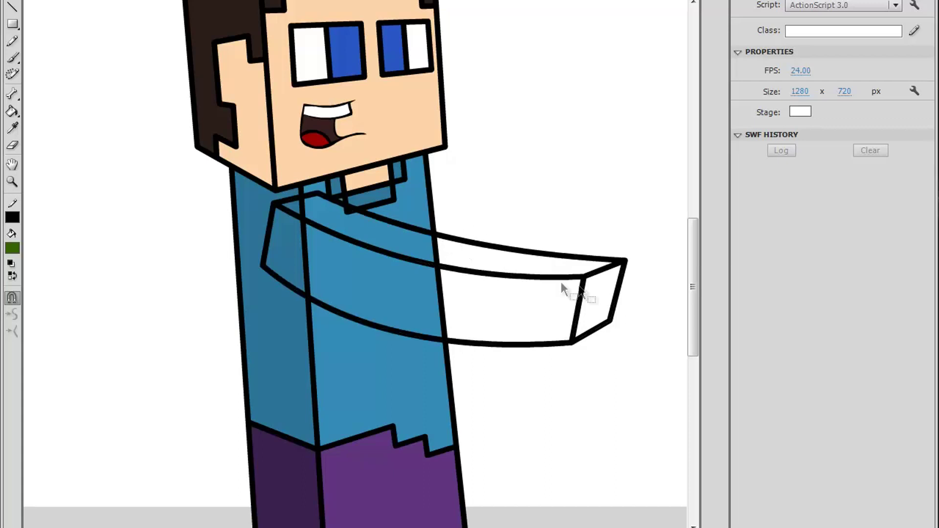
double_click(620, 259)
click(613, 299)
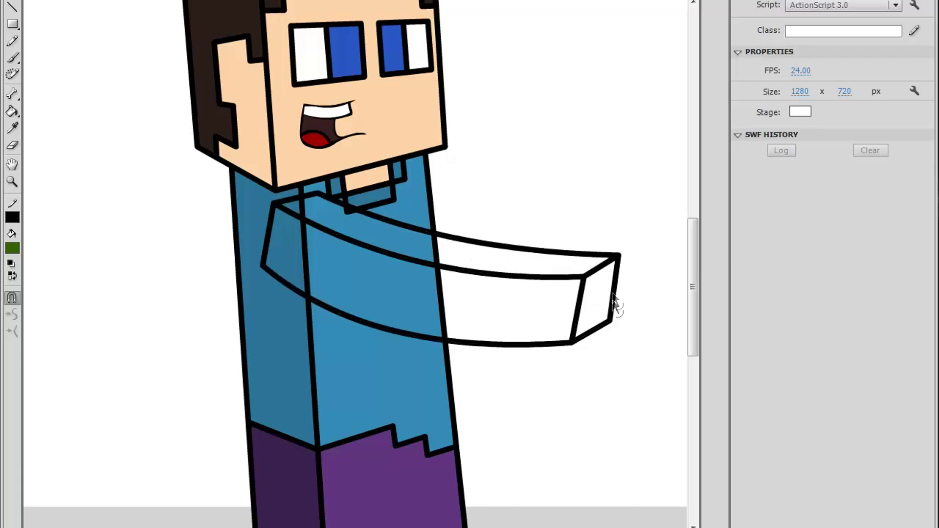
double_click(610, 320)
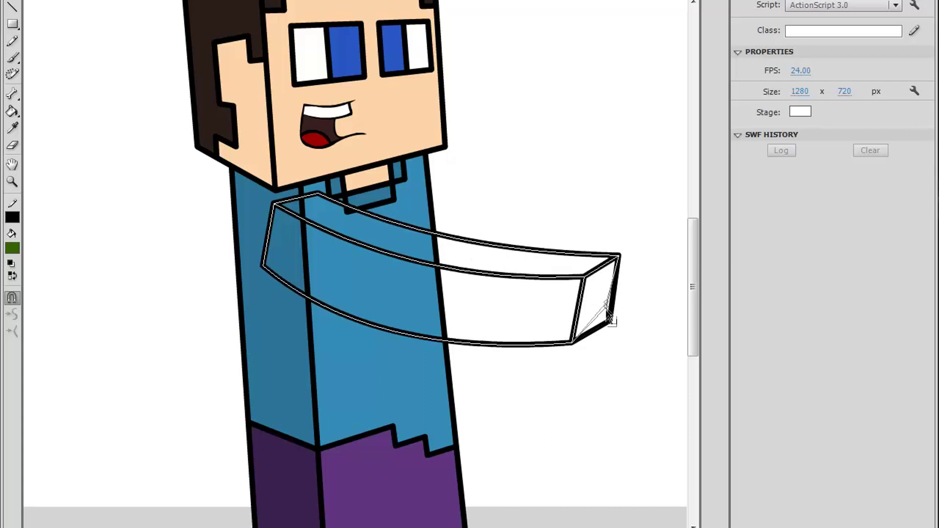
double_click(402, 258)
drag(402, 267, 356, 257)
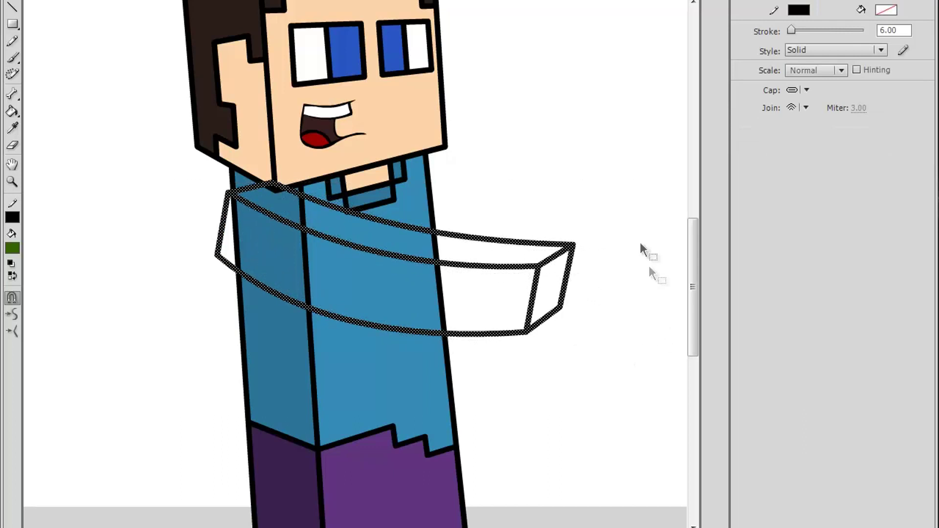
click(675, 337)
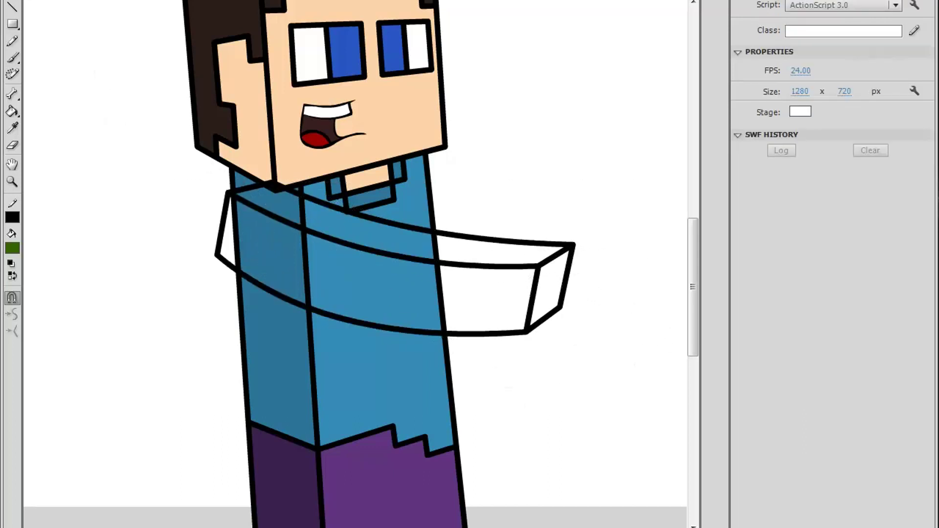
- Draw two sleeve edge lines across the shirt at the shoulder
click(17, 10)
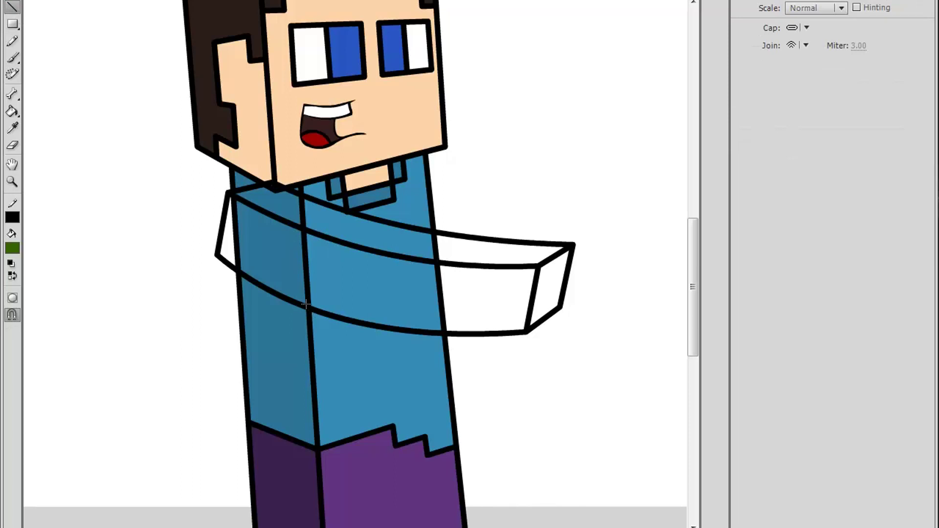
drag(322, 237, 320, 237)
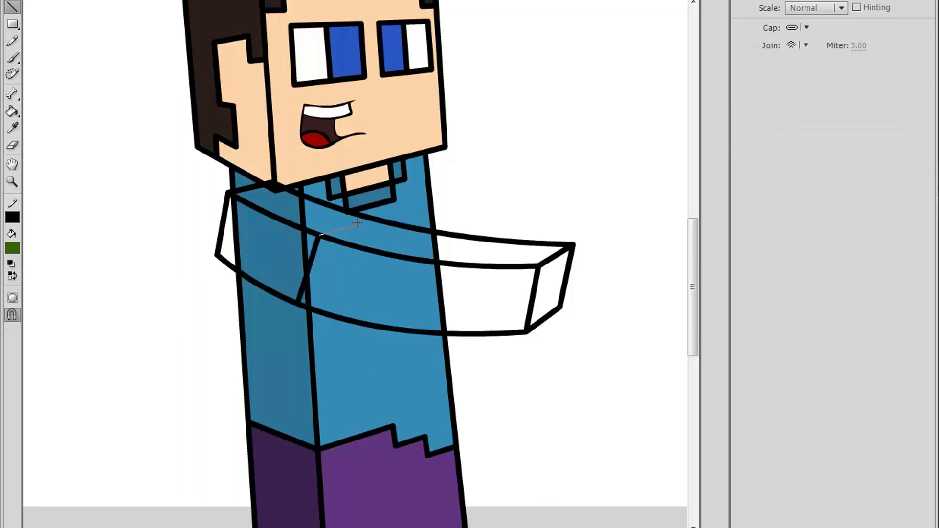
drag(365, 217, 355, 213)
click(12, 111)
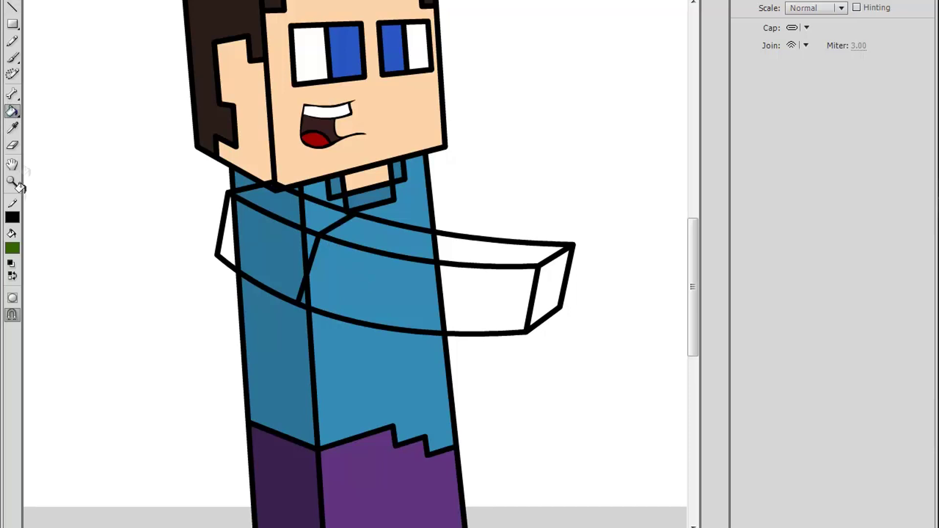
- Fill the sleeve with the sampled shirt blue and its upper band with darker blue
click(12, 248)
click(410, 379)
click(281, 236)
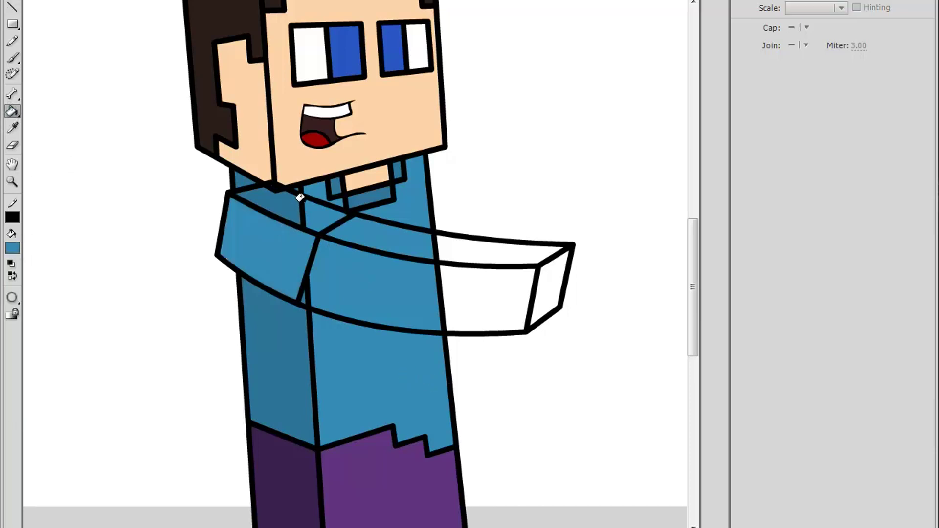
click(299, 200)
click(16, 248)
click(293, 352)
click(277, 274)
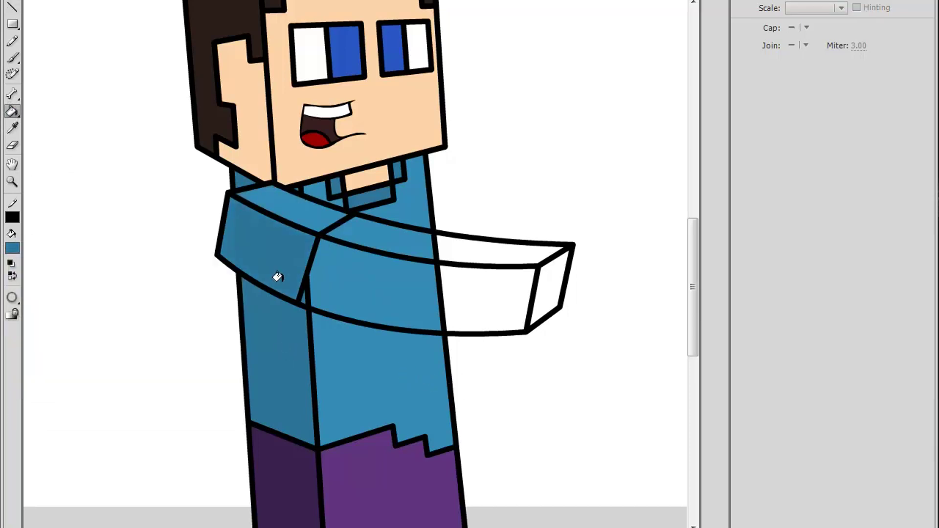
- Fill the forearm's top, front and end faces with the face's skin colour
click(14, 247)
click(345, 157)
click(392, 274)
click(415, 233)
click(549, 283)
- Shade the forearm's lower and end faces with a darker custom skin tone
click(12, 248)
click(230, 259)
click(624, 128)
drag(486, 119, 487, 151)
click(336, 294)
click(421, 288)
click(551, 279)
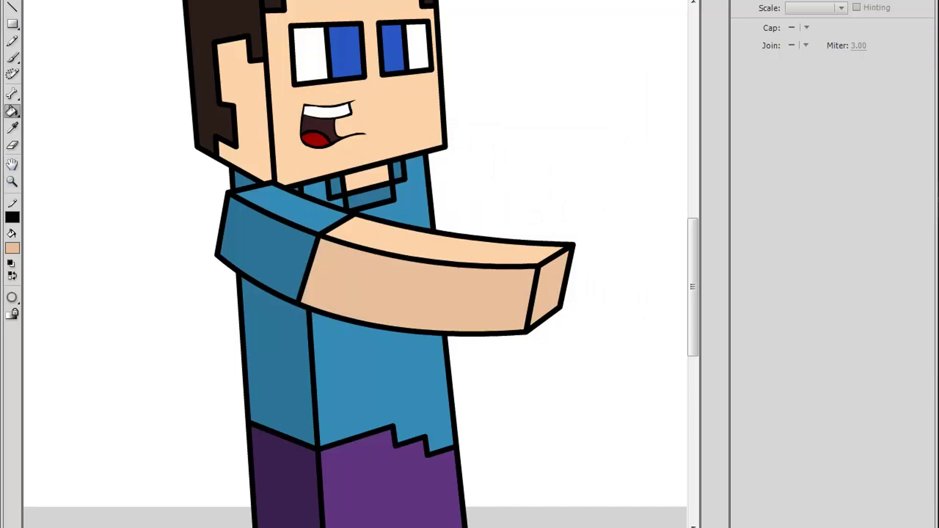
- Stretch, skew and rotate the arm around a shoulder pivot so it reaches forward
key(q)
drag(617, 396, 275, 211)
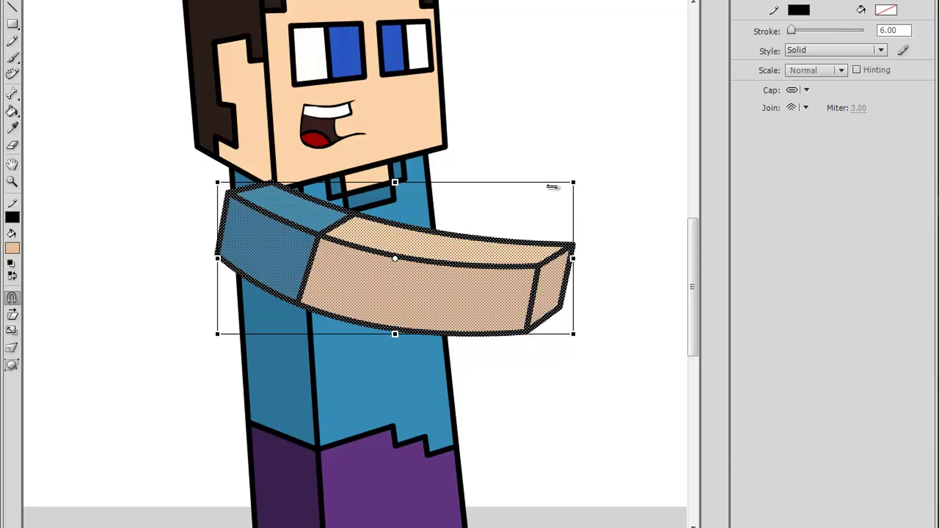
drag(551, 183, 549, 187)
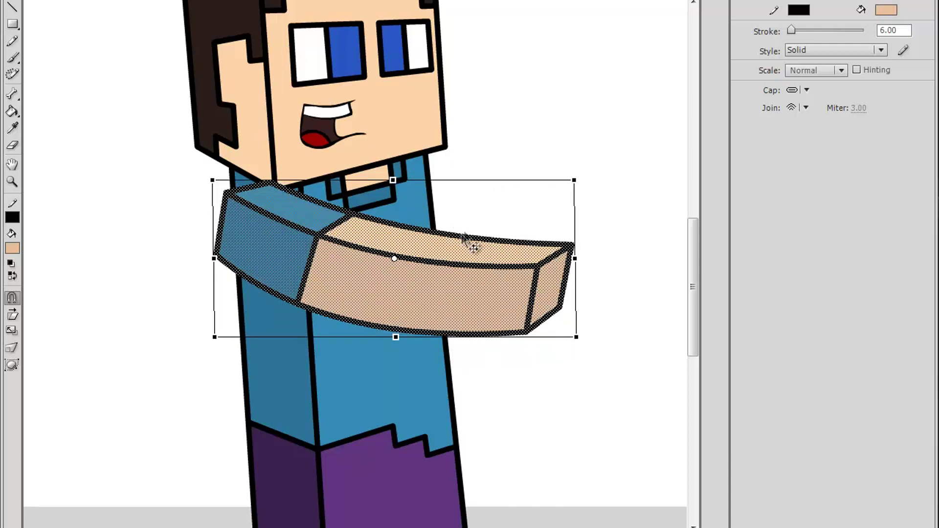
drag(574, 257, 686, 258)
mouse_move(561, 180)
mouse_down()
mouse_move(538, 180)
mouse_move(567, 180)
mouse_up()
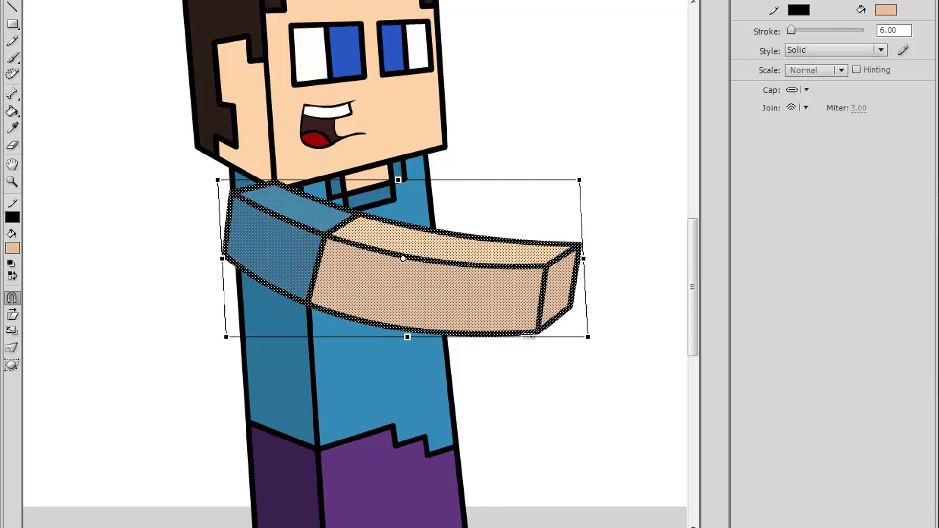
drag(465, 297, 453, 294)
drag(383, 258, 249, 212)
mouse_move(573, 175)
mouse_down()
mouse_move(441, 305)
mouse_move(469, 309)
mouse_move(515, 266)
mouse_up()
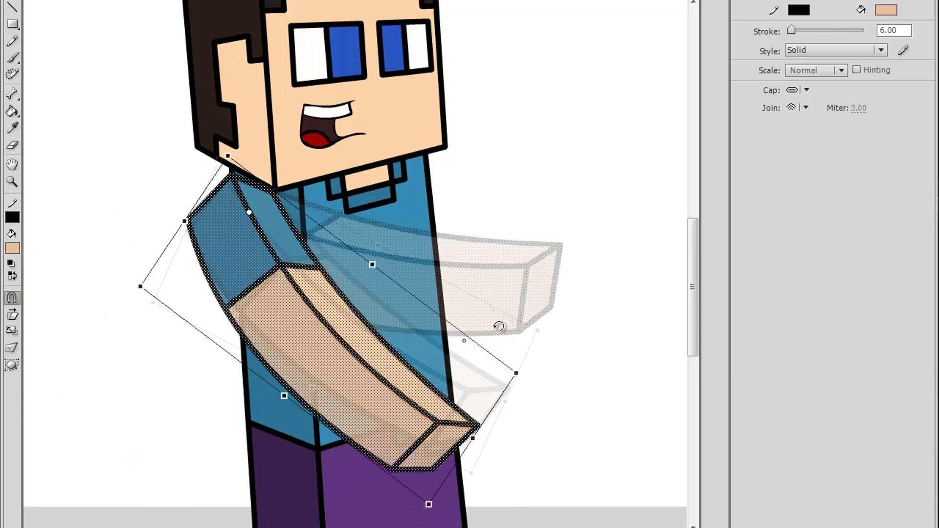
drag(515, 265, 593, 90)
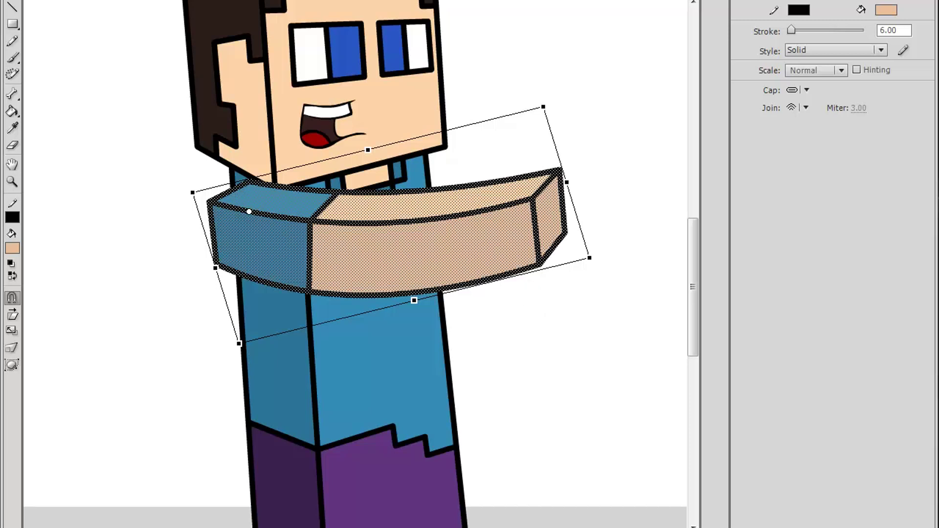
key(Escape)
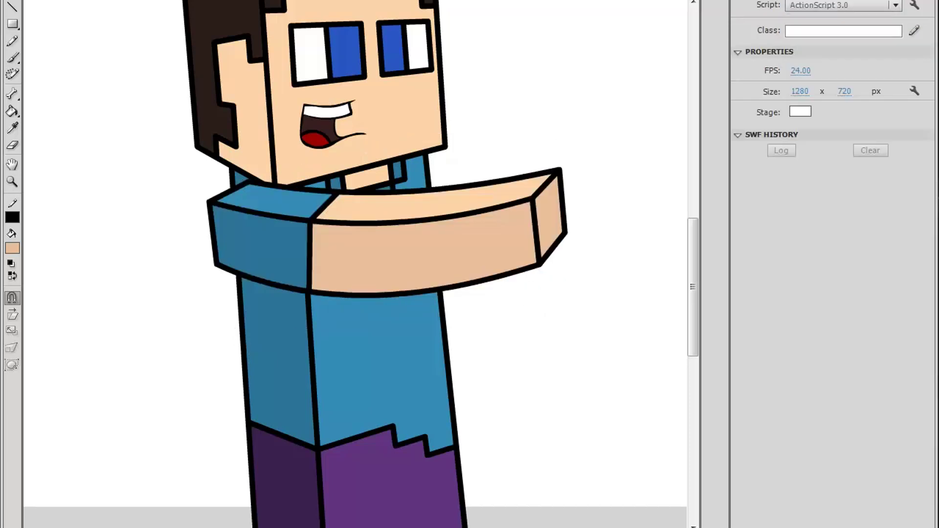
- Duplicate the arm, then position and rotate the copy level as the second arm
click(459, 250)
drag(654, 199, 657, 215)
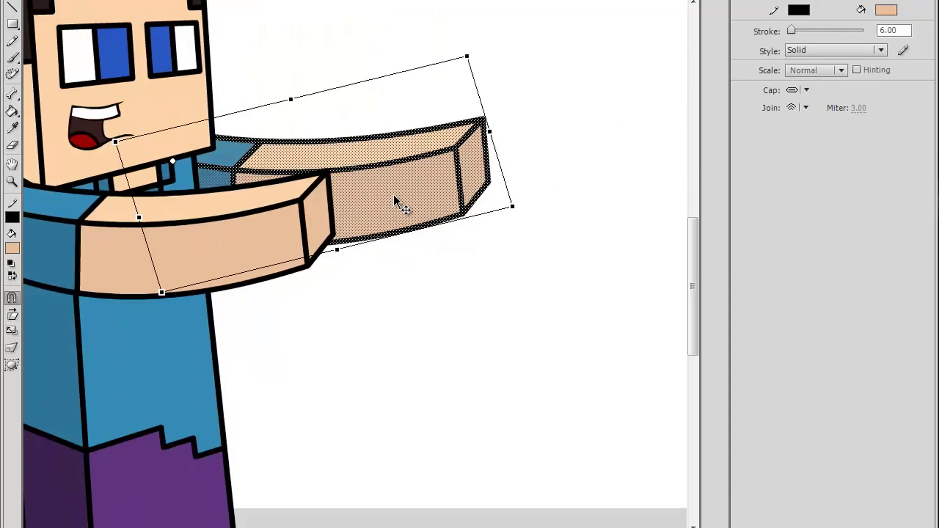
drag(394, 195, 399, 206)
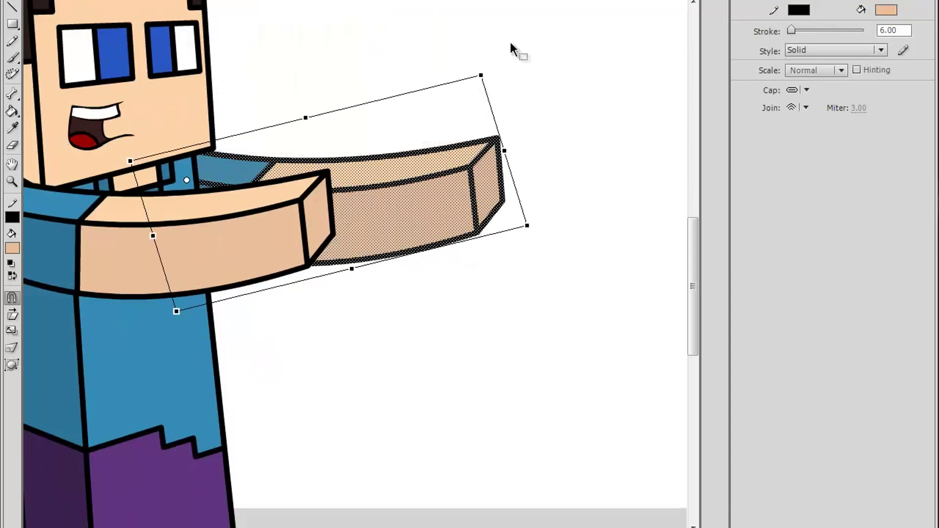
mouse_move(494, 65)
mouse_down()
mouse_move(487, 181)
mouse_move(486, 110)
mouse_up()
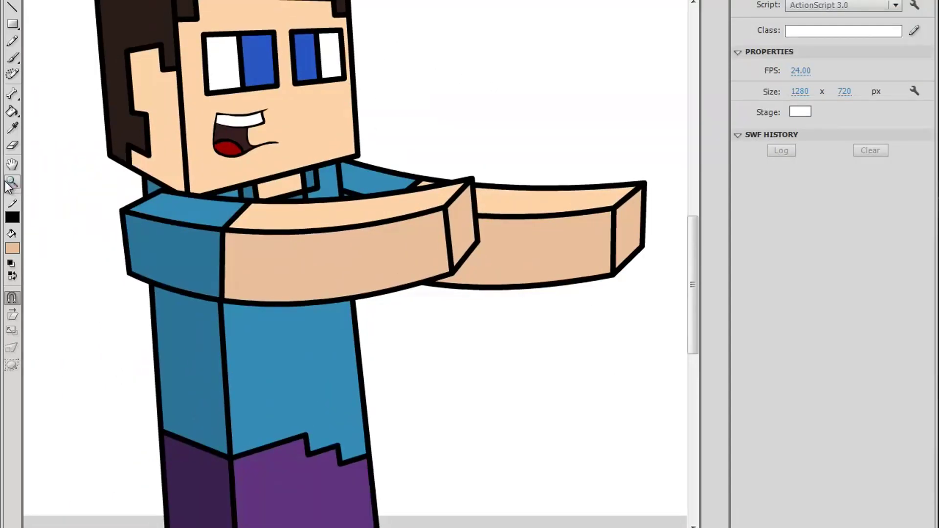
click(12, 57)
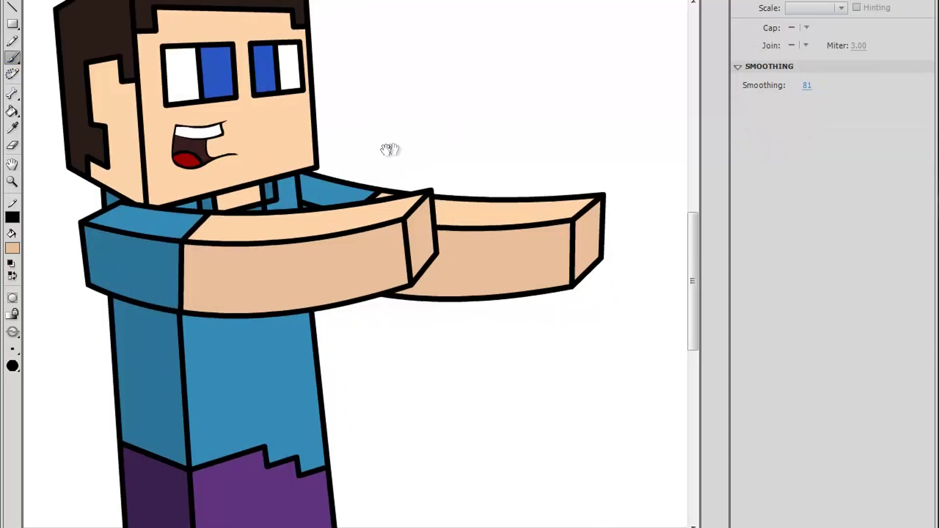
- Zoom out to show the whole stage, discarding a test skin-coloured brush stroke
drag(456, 133, 382, 151)
drag(626, 43, 629, 171)
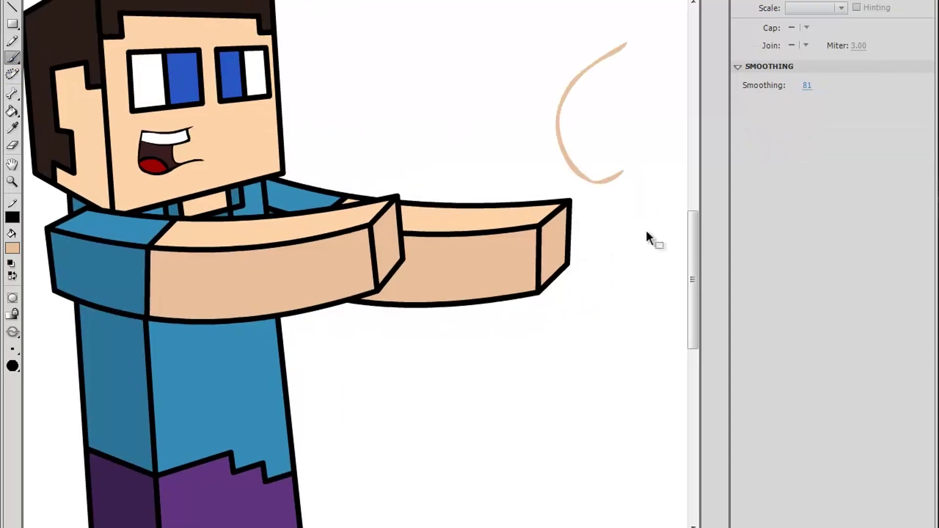
key(ctrl+z)
key(z)
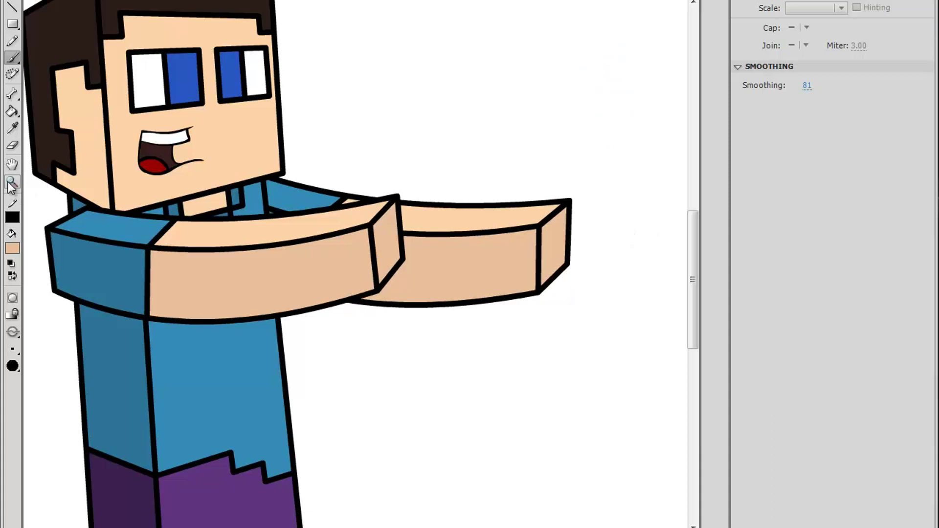
alt+click(326, 240)
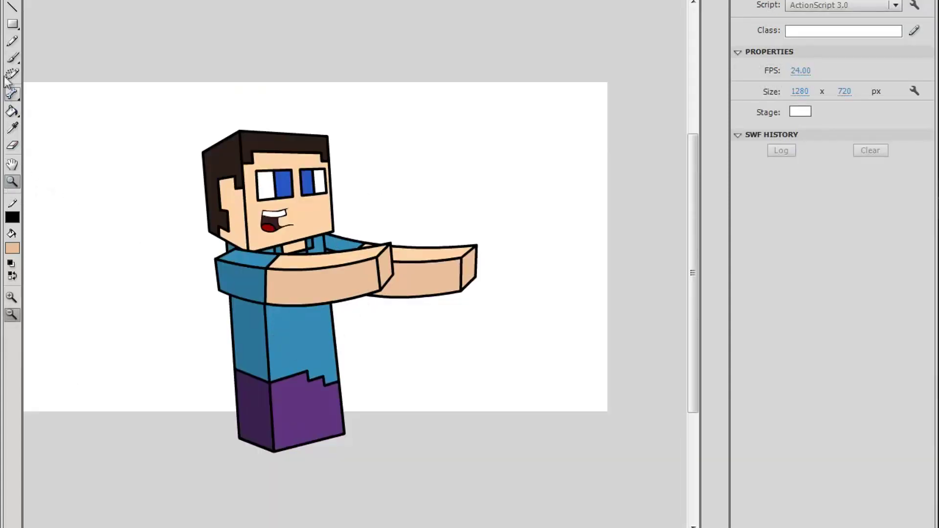
key(q)
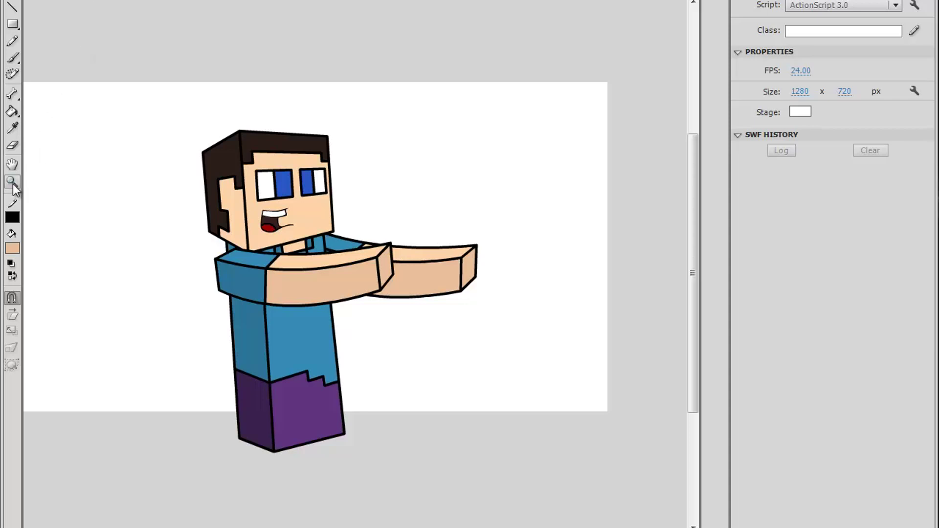
click(12, 184)
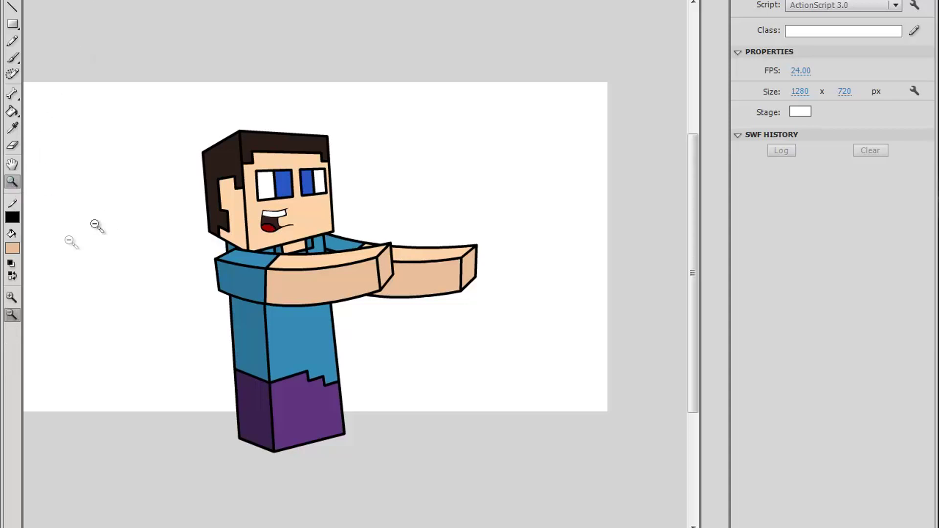
click(13, 58)
- Hand-write a trial word 'Superbideo' in green brush strokes
click(12, 248)
click(109, 327)
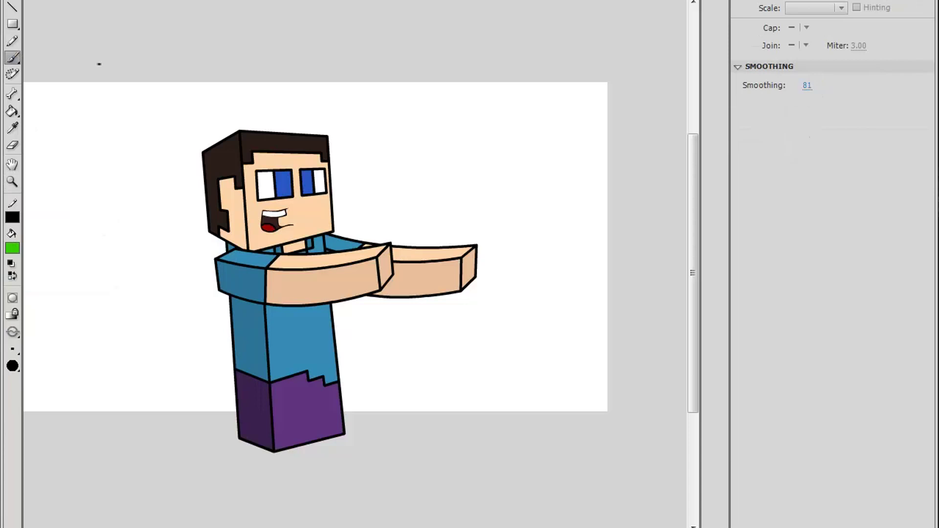
mouse_move(112, 53)
mouse_down()
mouse_move(95, 124)
mouse_move(161, 57)
mouse_move(183, 103)
mouse_up()
mouse_move(213, 36)
mouse_down()
mouse_move(205, 55)
mouse_move(230, 78)
mouse_up()
key(ctrl+z)
mouse_move(244, 34)
mouse_down()
mouse_move(247, 71)
mouse_move(258, 37)
mouse_up()
drag(280, 6, 288, 63)
drag(321, 30, 323, 61)
mouse_move(345, 2)
mouse_down()
mouse_move(343, 48)
mouse_move(389, 41)
mouse_move(390, 29)
mouse_up()
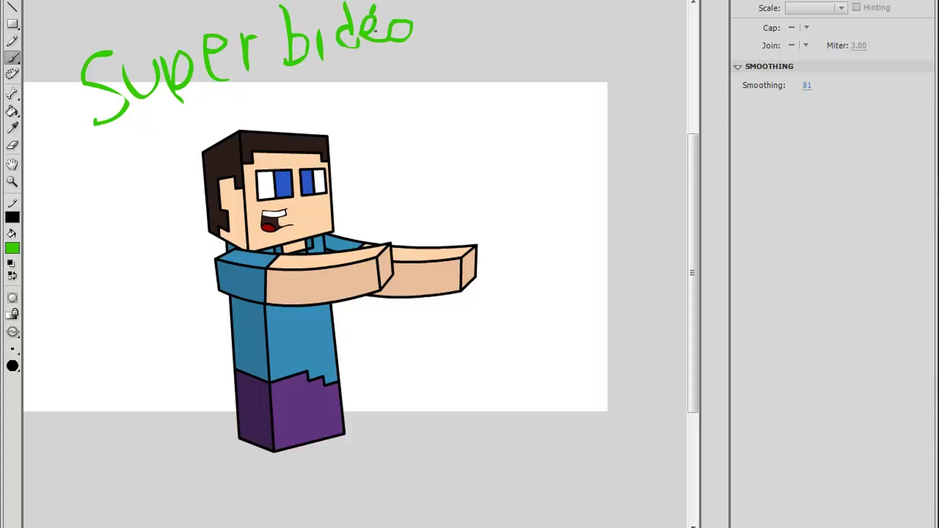
- Replace it with a curved speech mark and green handwritten 'Adios' beside the head
drag(341, 122, 316, 87)
key(ctrl+z)
key(ctrl+z)
key(ctrl+z)
key(ctrl+z)
key(ctrl+z)
key(ctrl+z)
key(ctrl+z)
key(ctrl+z)
key(ctrl+z)
key(ctrl+z)
drag(353, 203, 394, 149)
mouse_move(394, 106)
mouse_down()
mouse_move(418, 138)
mouse_move(432, 122)
mouse_move(450, 122)
mouse_move(445, 130)
mouse_up()
mouse_move(458, 111)
mouse_down()
mouse_move(455, 129)
mouse_move(467, 112)
mouse_move(489, 105)
mouse_move(488, 123)
mouse_move(556, 129)
mouse_up()
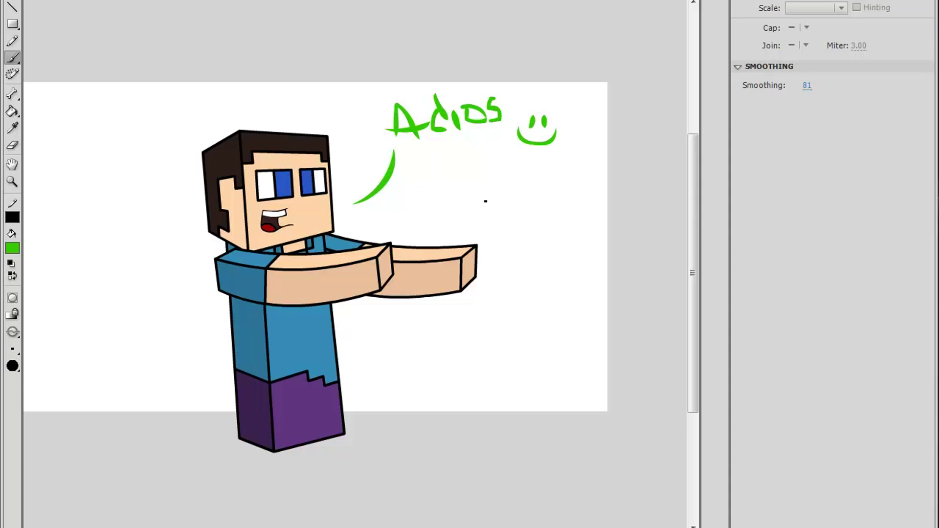